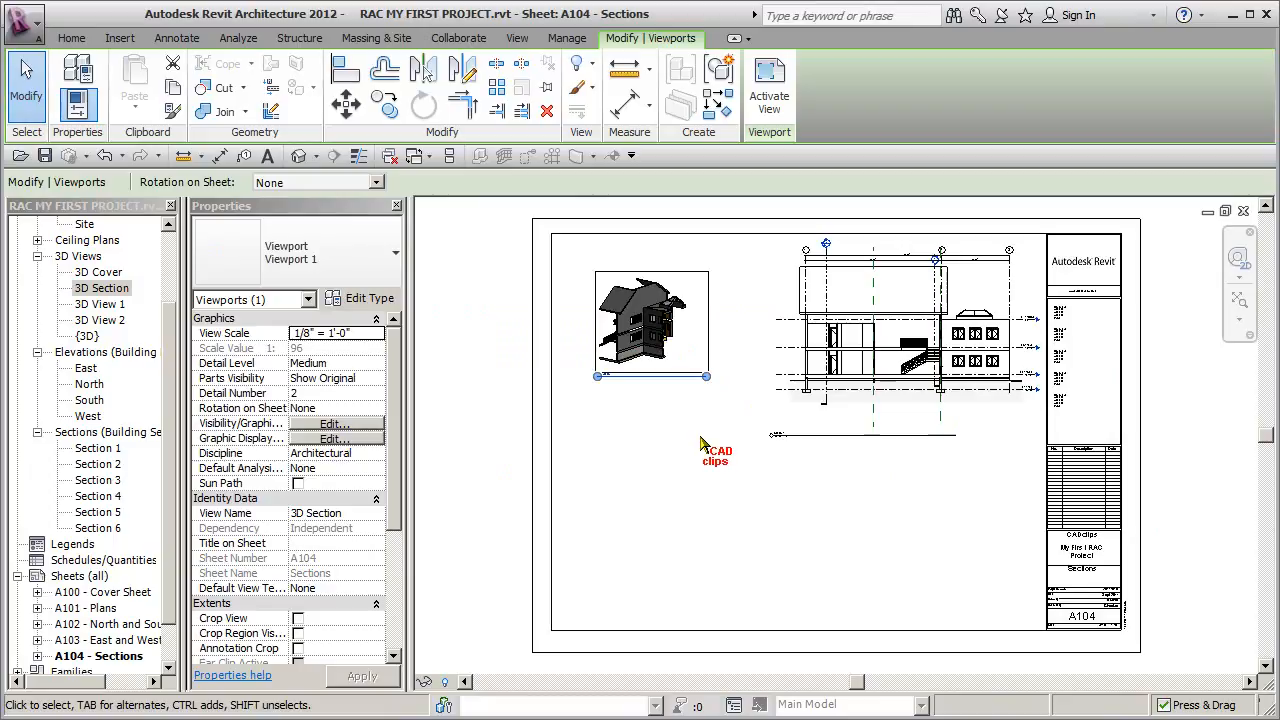
- Set the view scale of the 3D Section viewport on sheet A104 to 1/4" = 1'-0"
click(700, 442)
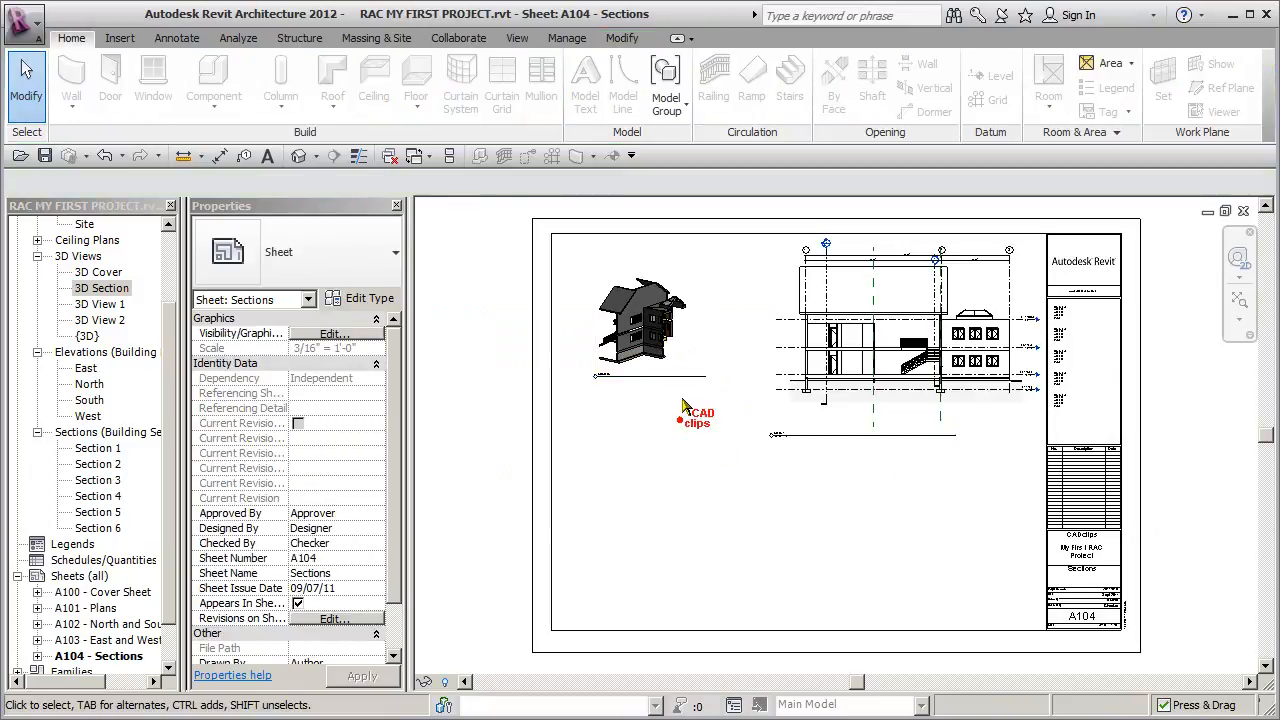
click(709, 322)
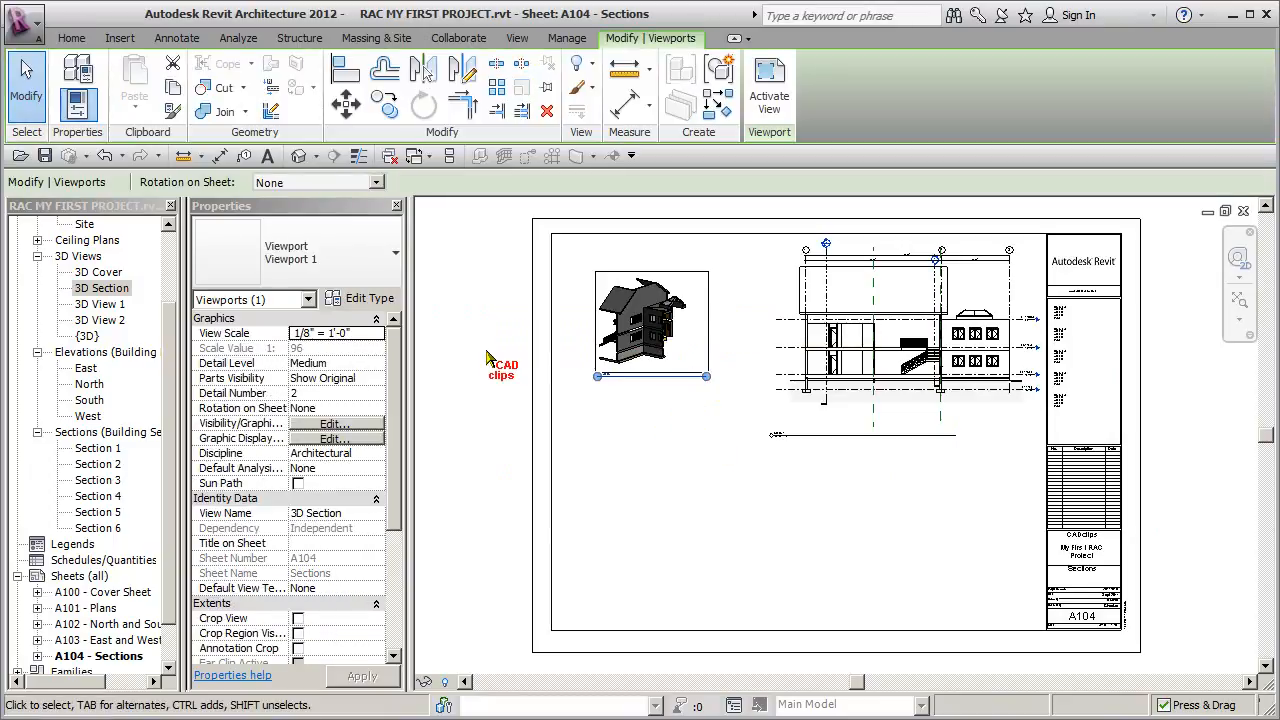
click(376, 334)
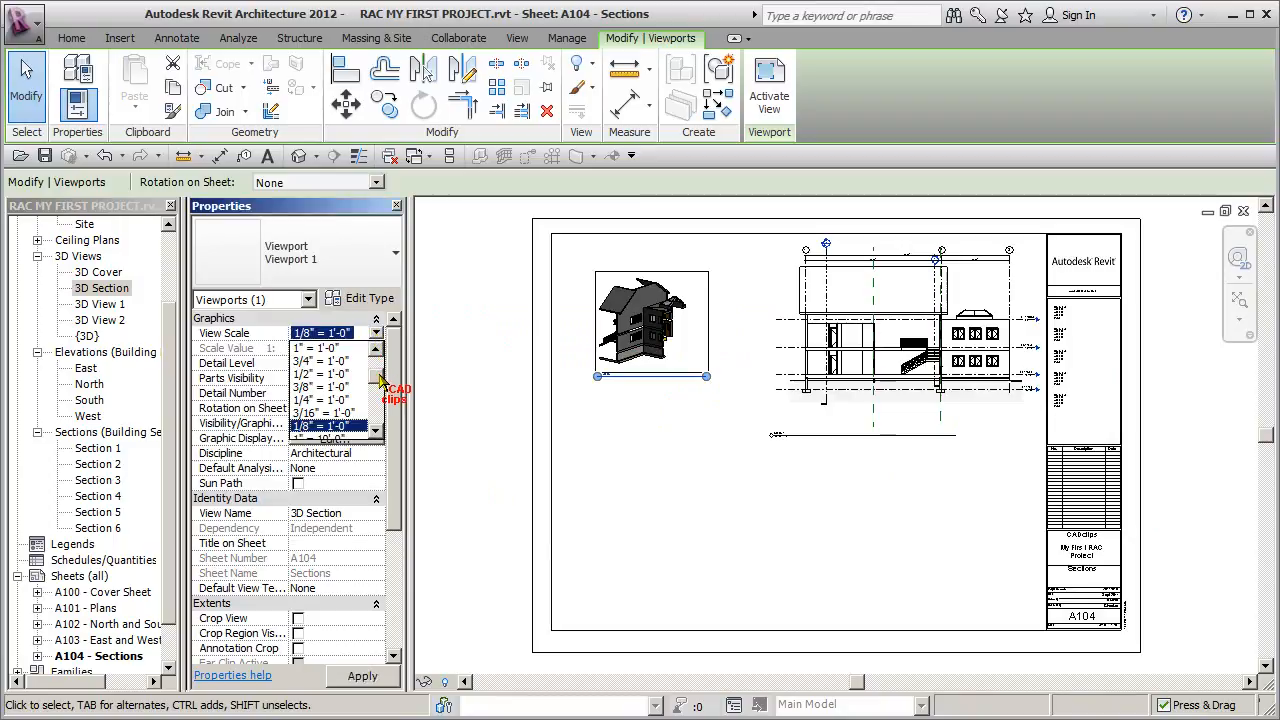
click(333, 400)
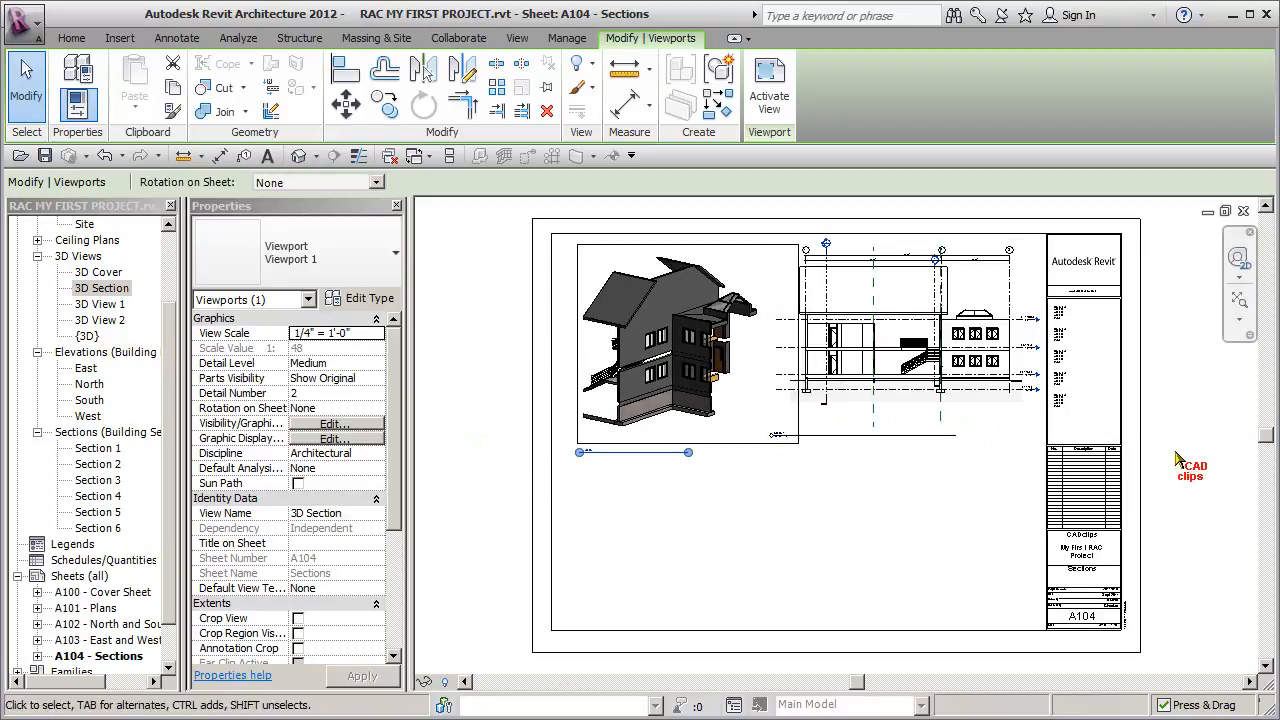
click(1172, 420)
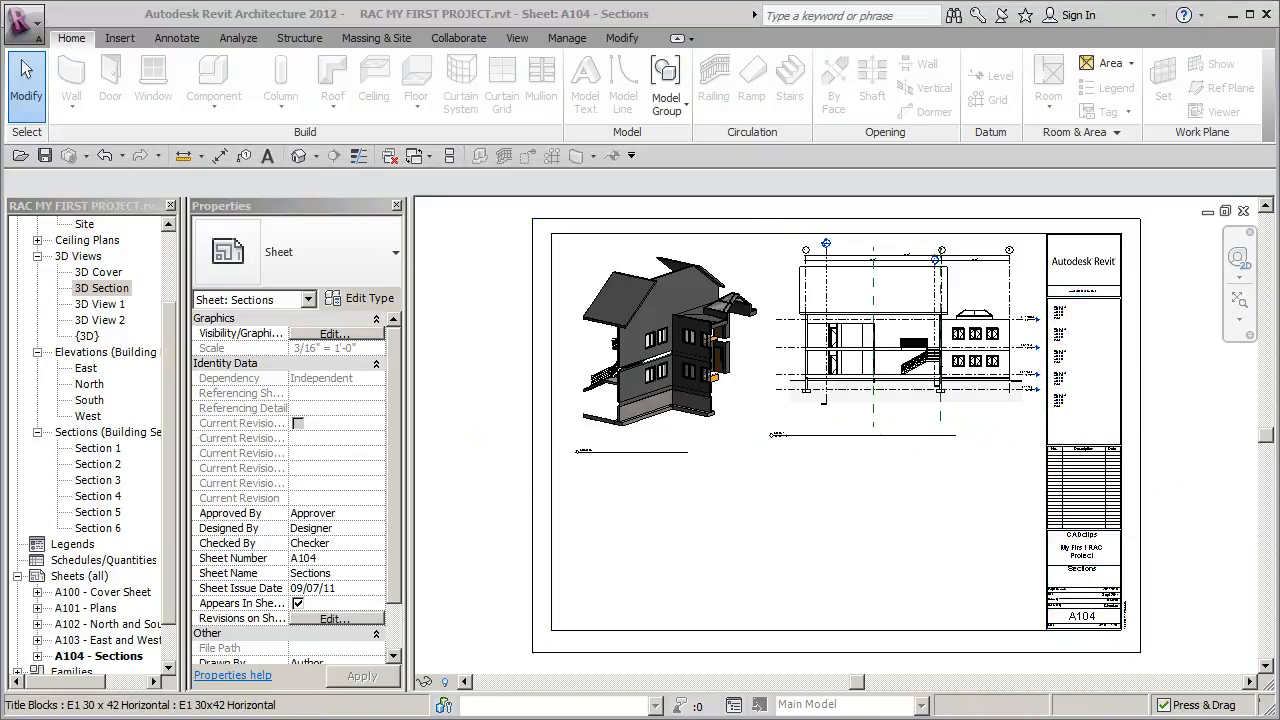
- Switch to Adobe Reader and examine the Section 2 and Section 1 drawings on the A103 Sections reference sheet
key(alt+Tab)
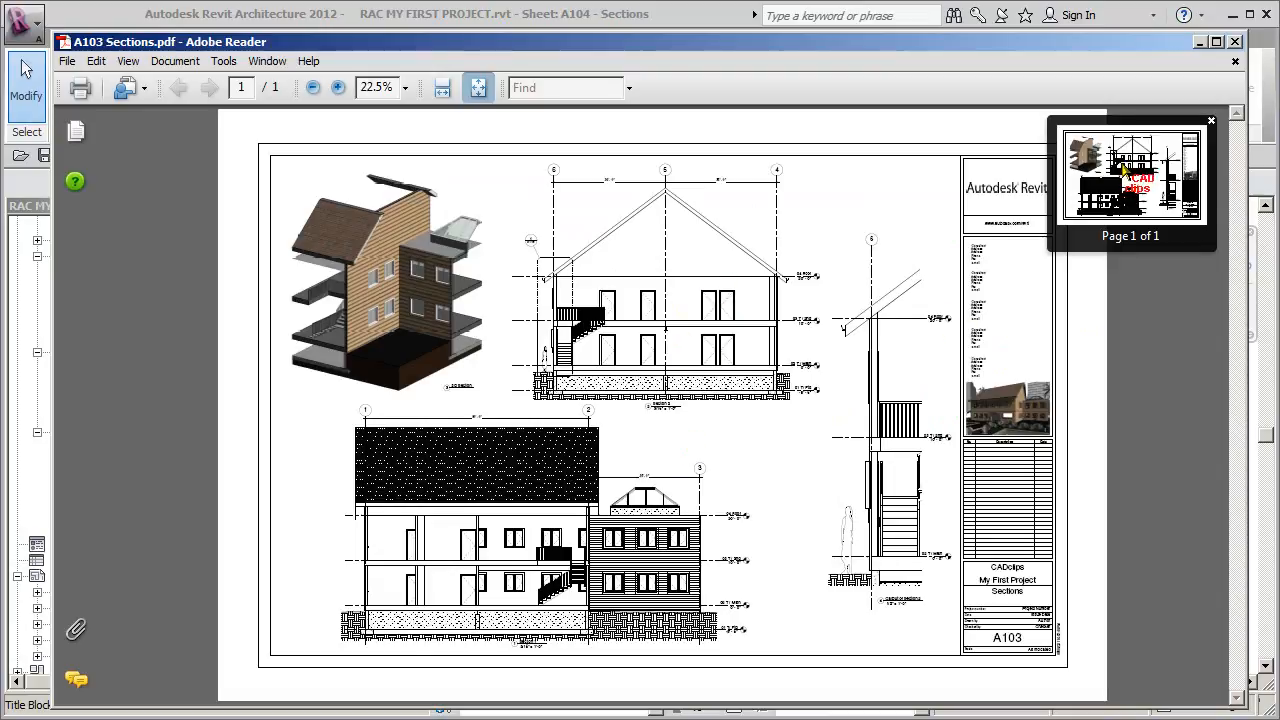
ctrl+scroll(1137, 170, up, 2)
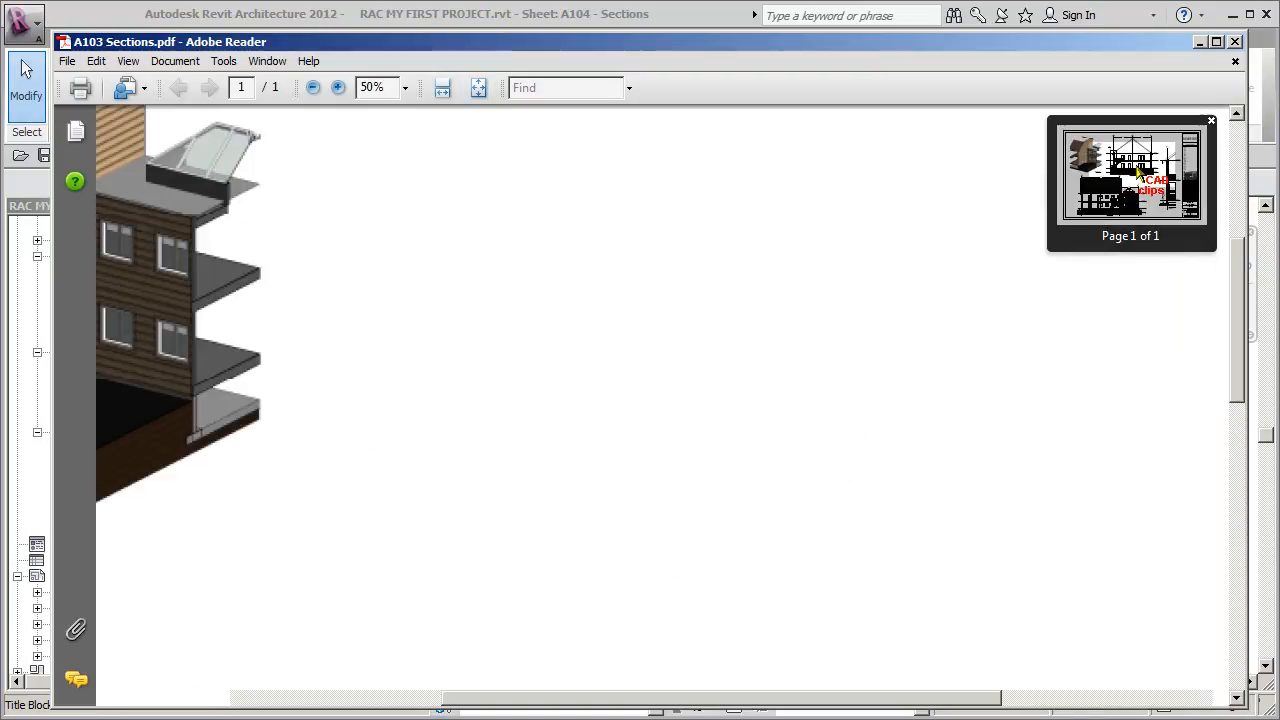
ctrl+scroll(1141, 178, up, 1)
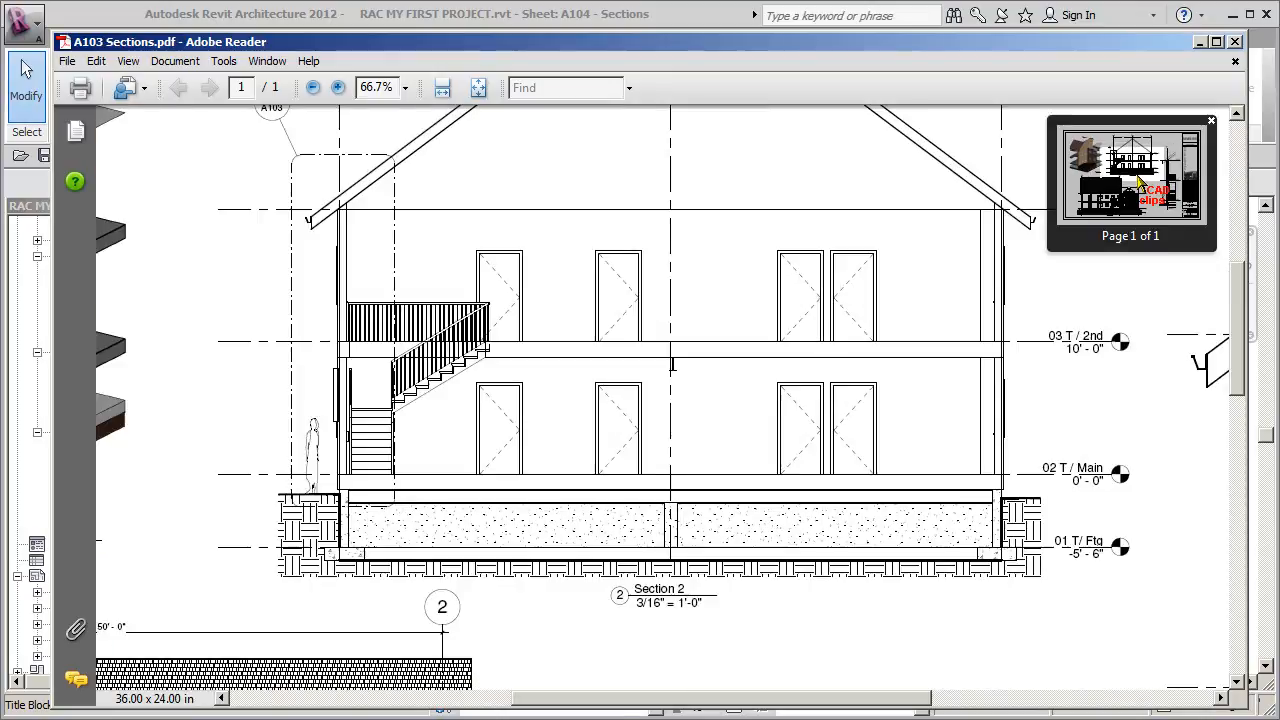
ctrl+scroll(1141, 182, down, 1)
mouse_move(1145, 178)
mouse_down()
mouse_move(1097, 176)
mouse_move(1124, 205)
mouse_move(1167, 218)
mouse_move(1166, 191)
mouse_move(1137, 194)
mouse_move(1125, 215)
mouse_up()
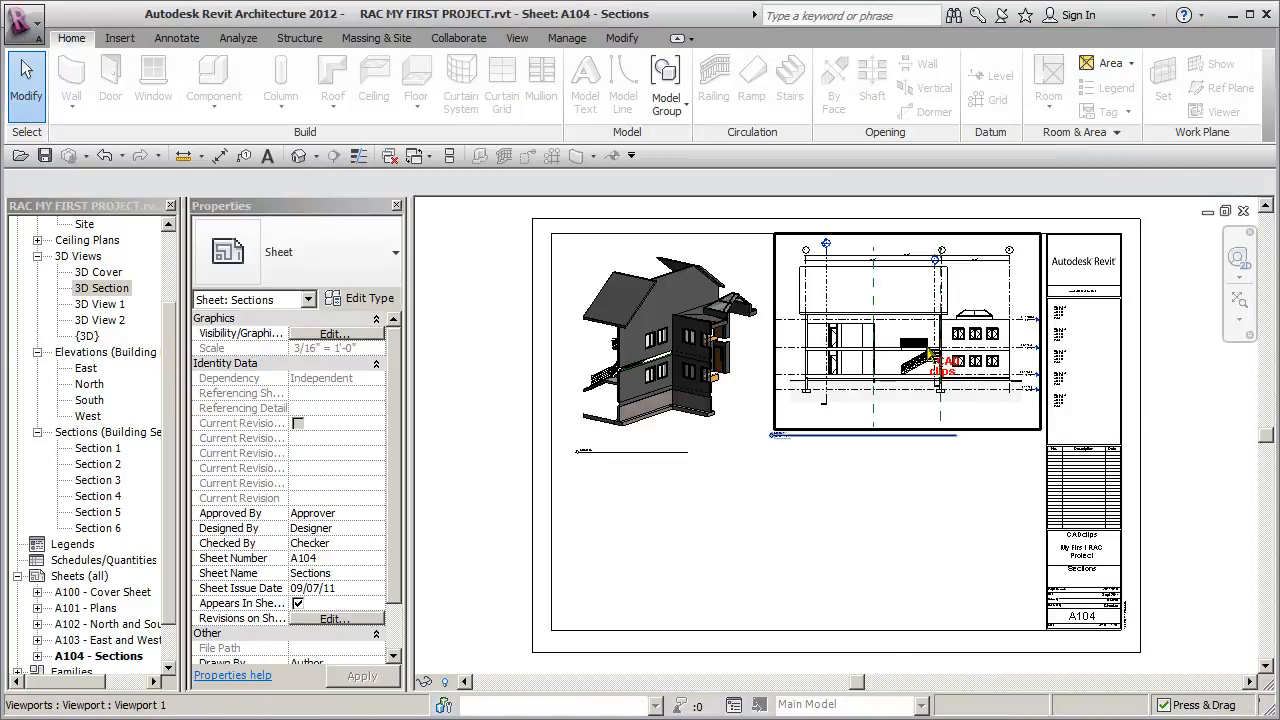
- Switch to Revit, shorten the Section 1 viewport's title line, and move the viewport directly below the 3D Section view
click(903, 350)
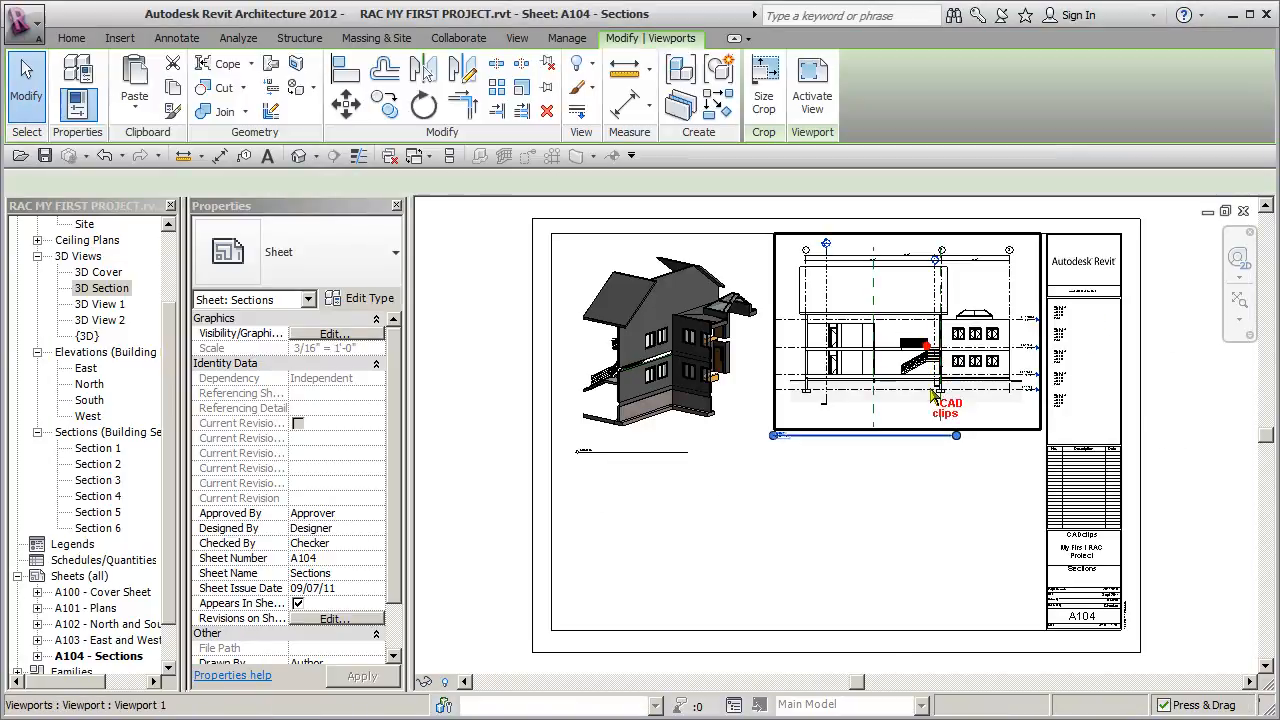
click(794, 445)
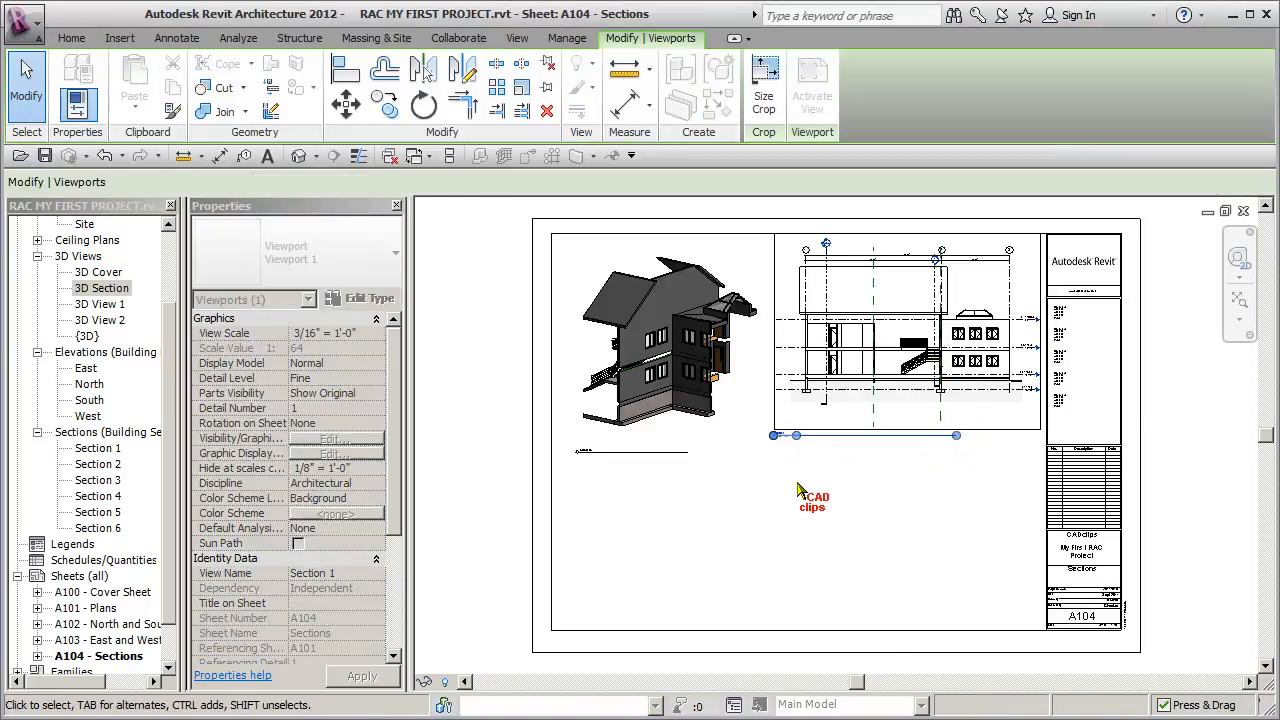
click(785, 436)
drag(901, 408, 712, 533)
click(909, 465)
click(923, 331)
- Nudge the 3D Section viewport up on the sheet to leave room above the Section 1 viewport
click(714, 372)
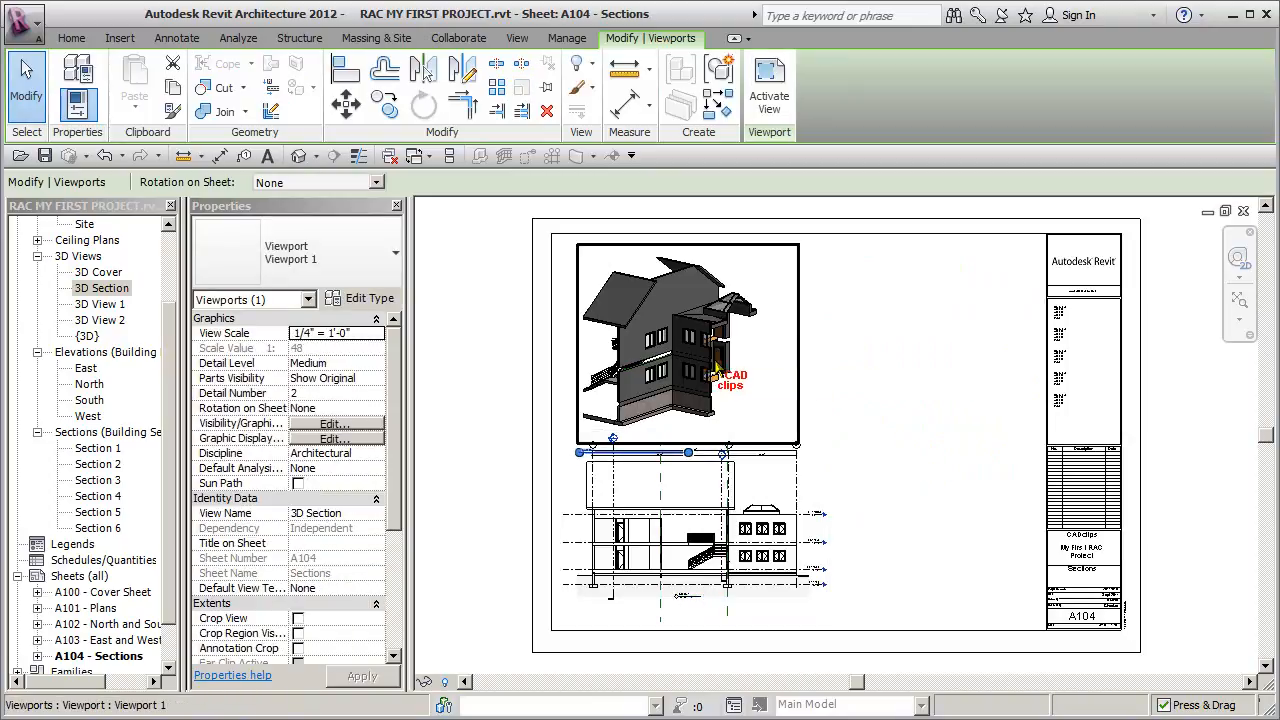
key(Up)
key(Up)
key(Up)
key(Up)
key(Up)
key(Up)
key(Up)
key(Up)
key(Up)
key(Up)
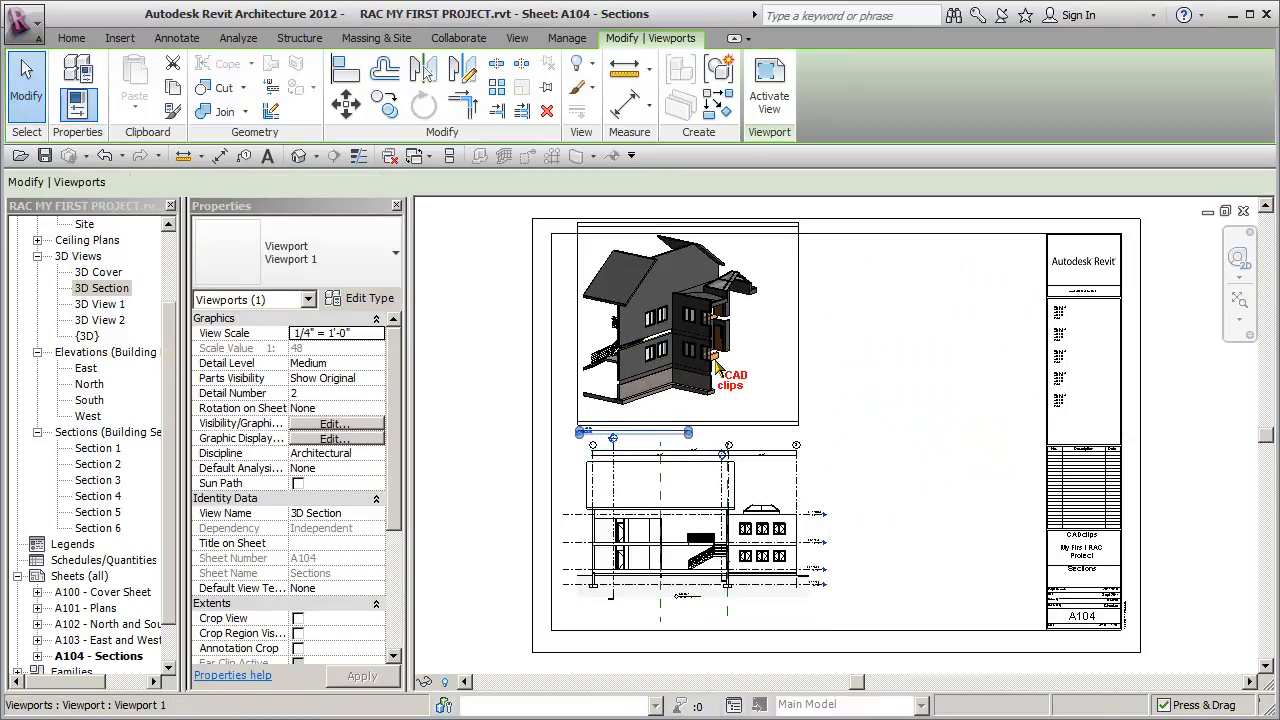
key(Down)
- Shorten the 3D Section viewport's title line and center the title just beneath the 3D view
click(465, 349)
click(670, 345)
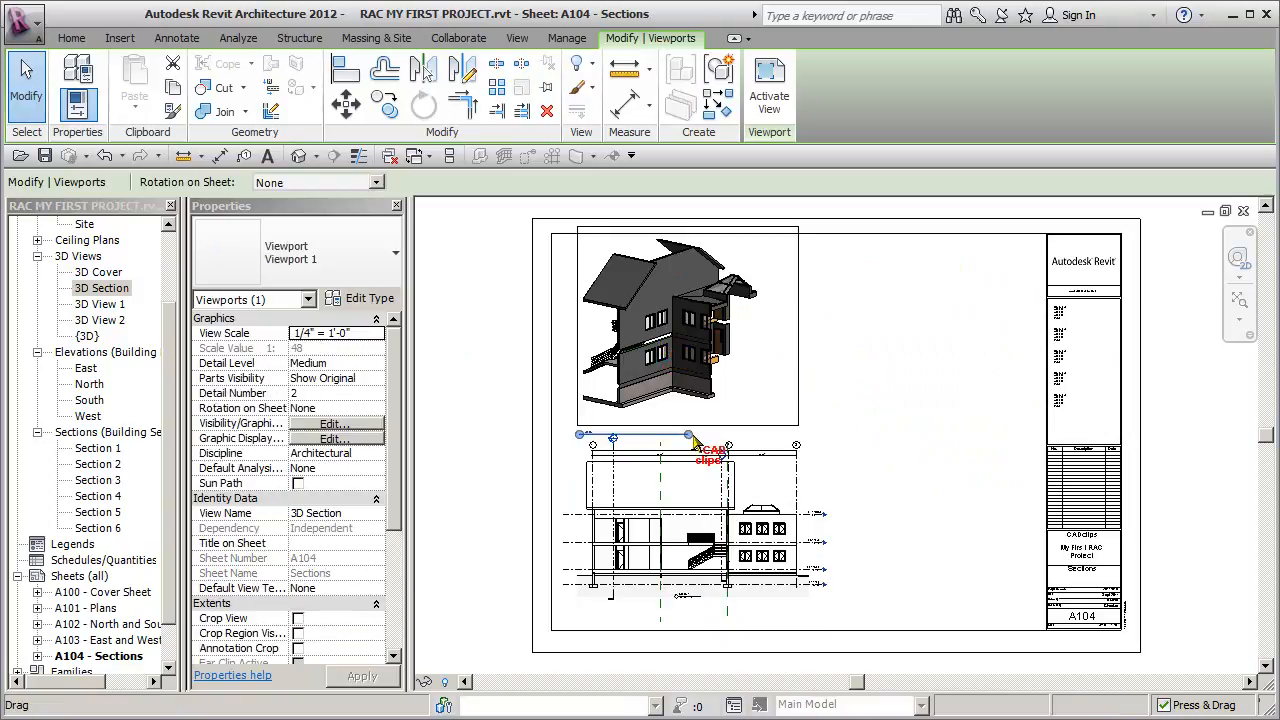
click(503, 428)
drag(584, 432, 664, 411)
click(862, 453)
- Shift the Section 1 viewport slightly down toward the sheet's lower border
click(725, 510)
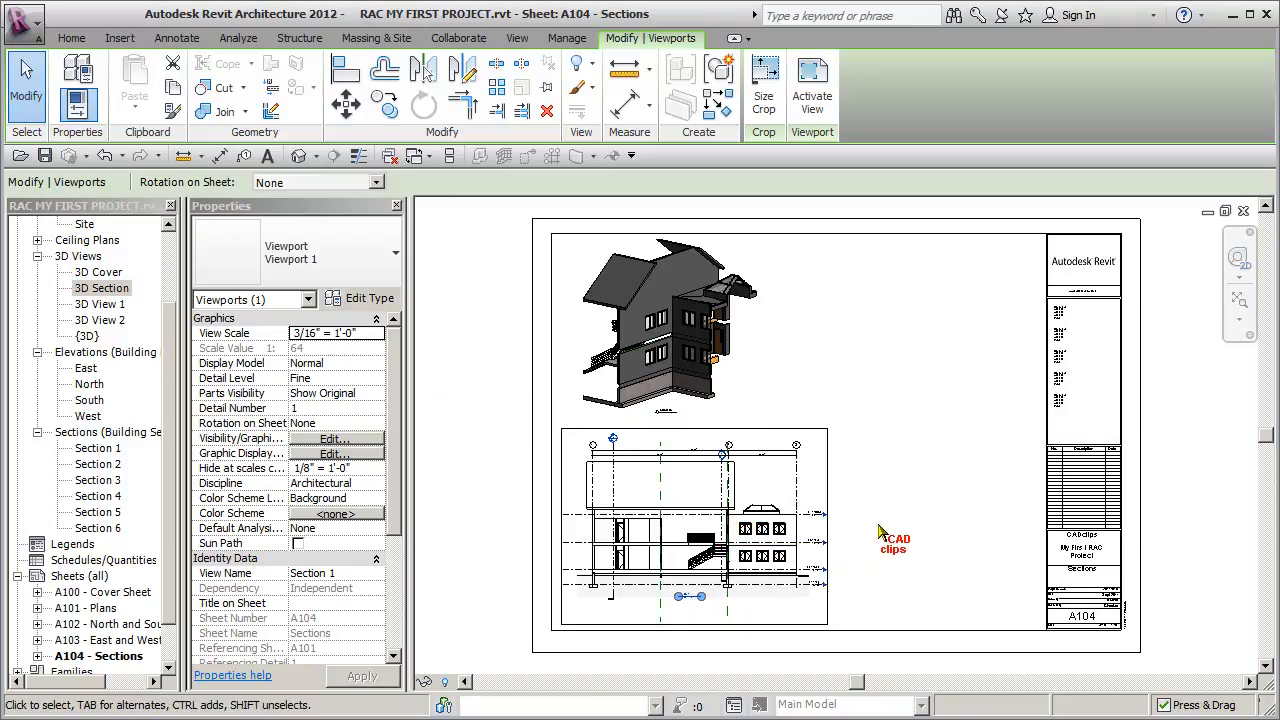
drag(767, 541, 770, 550)
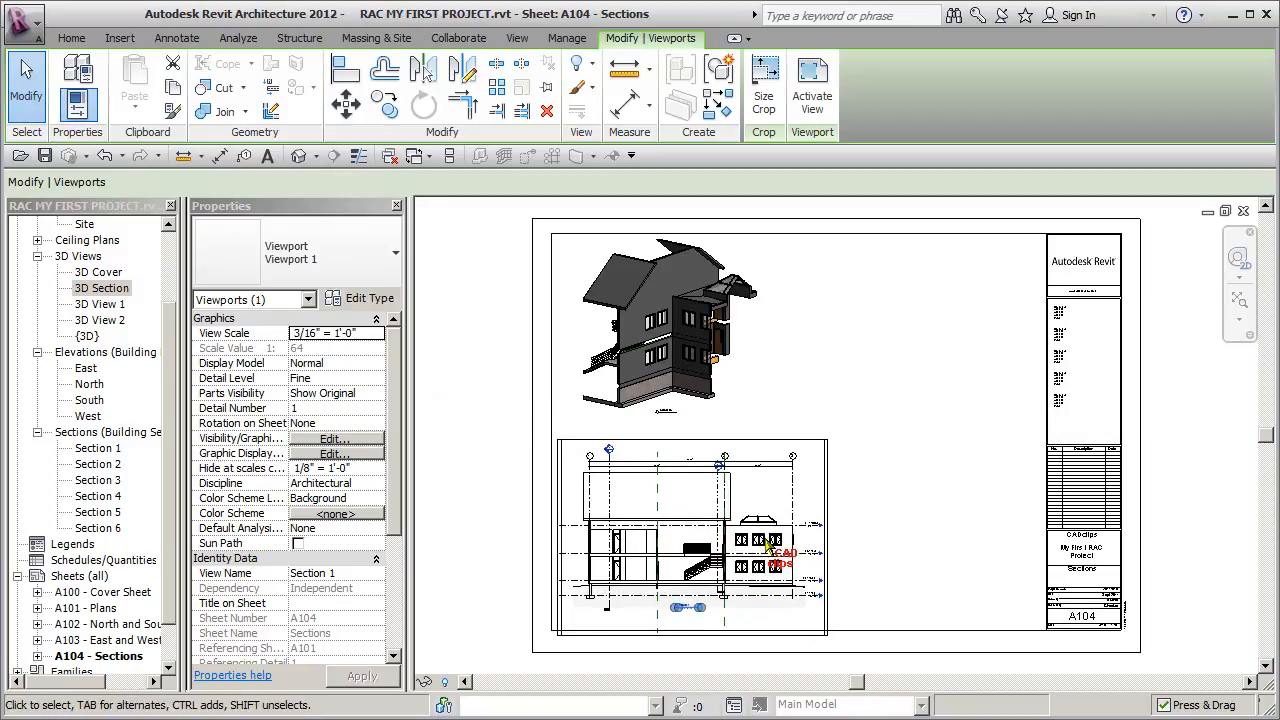
click(510, 482)
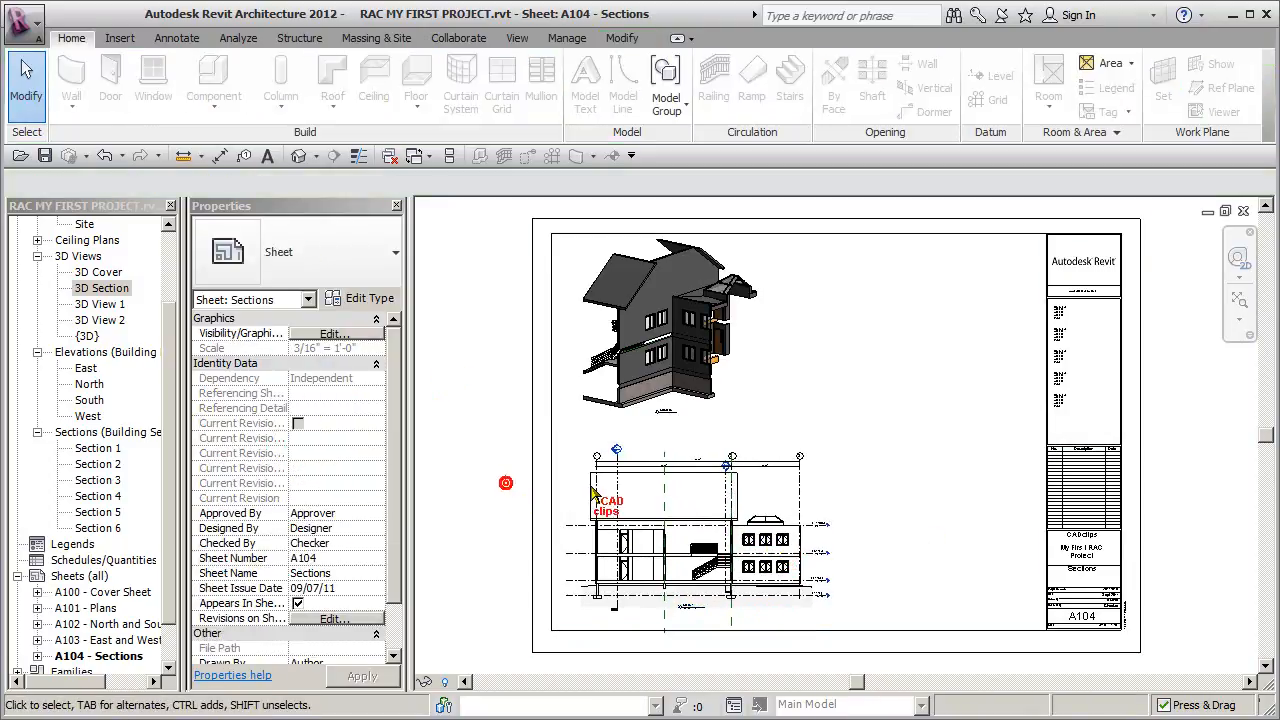
- Open the Section 2 view and hide the whole category of section markers in it
double_click(100, 465)
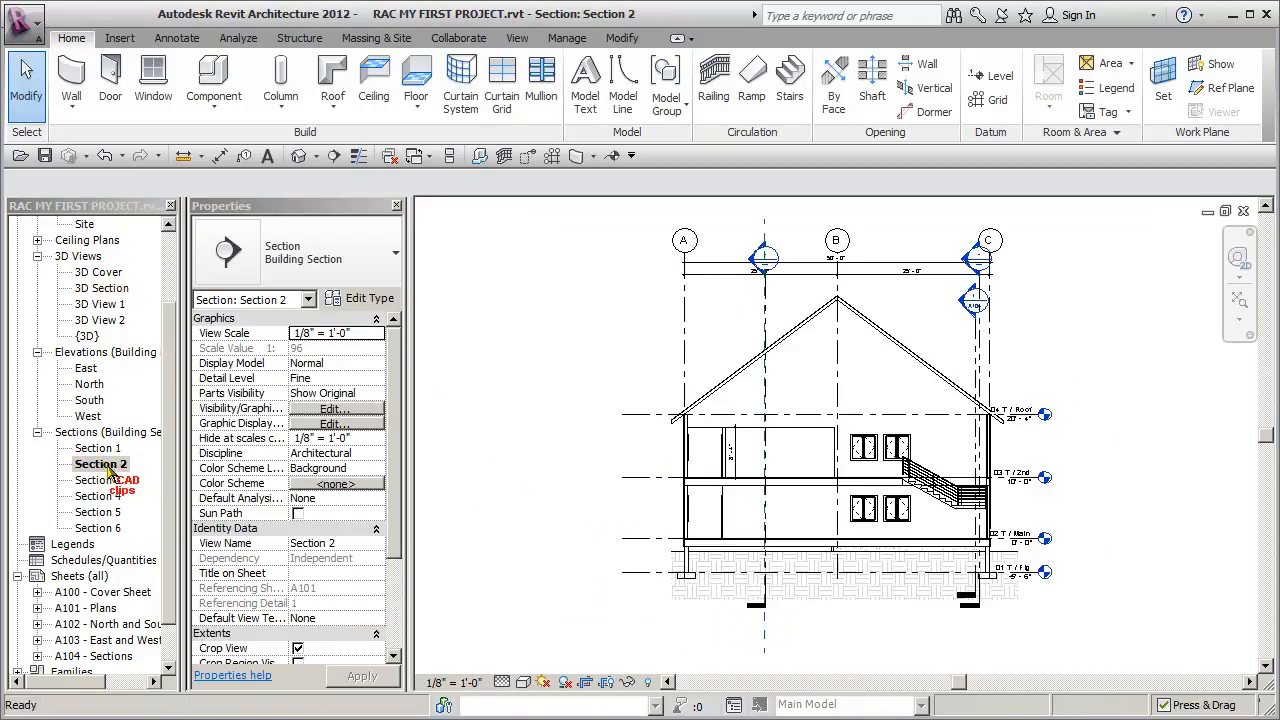
click(971, 350)
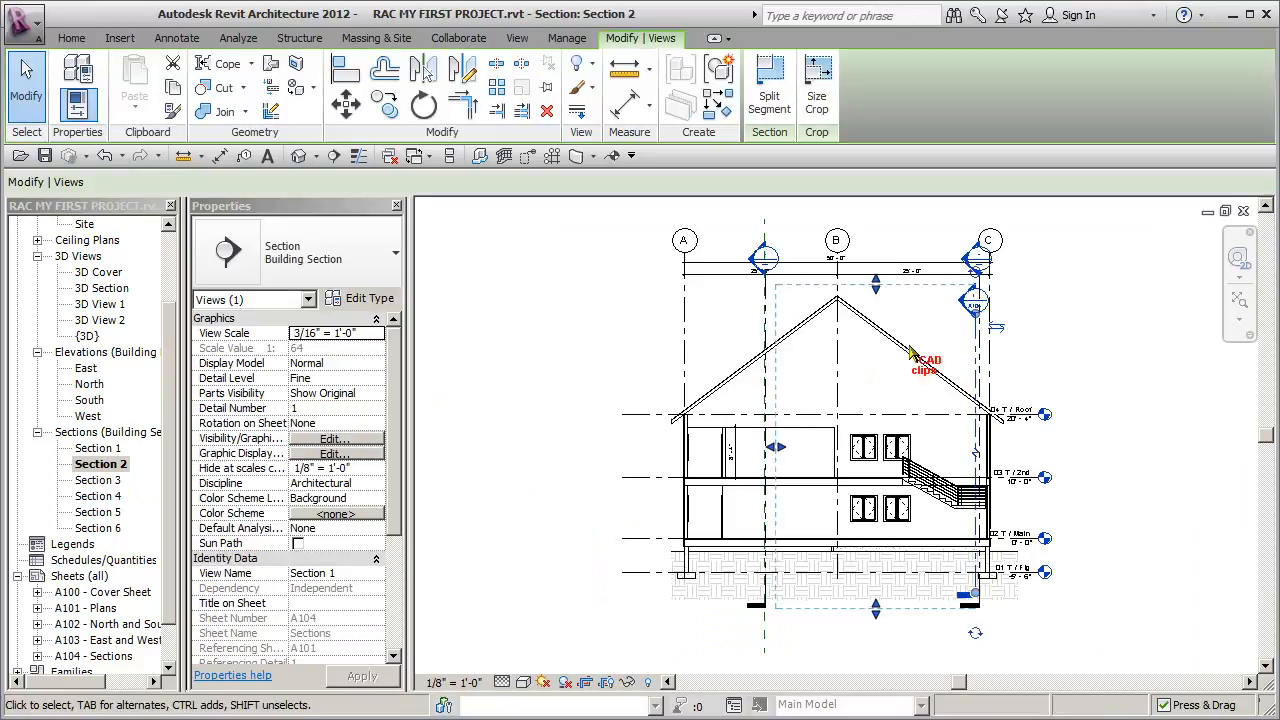
click(580, 63)
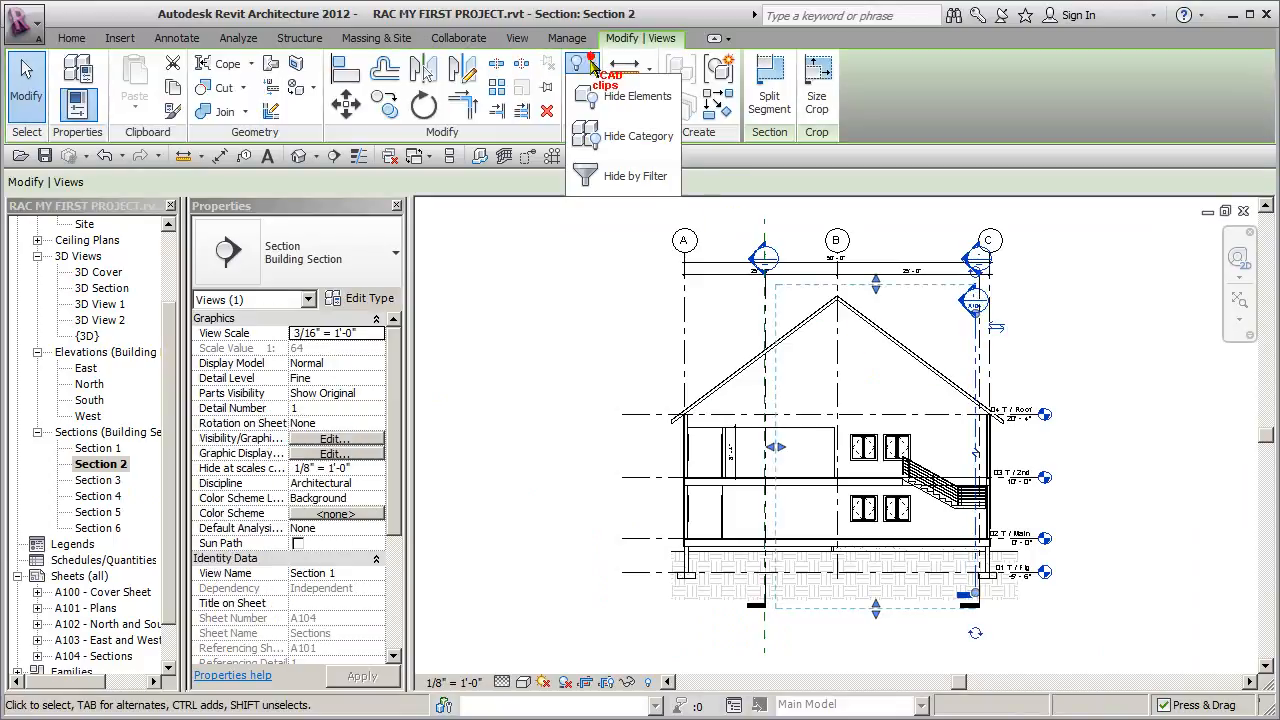
click(642, 130)
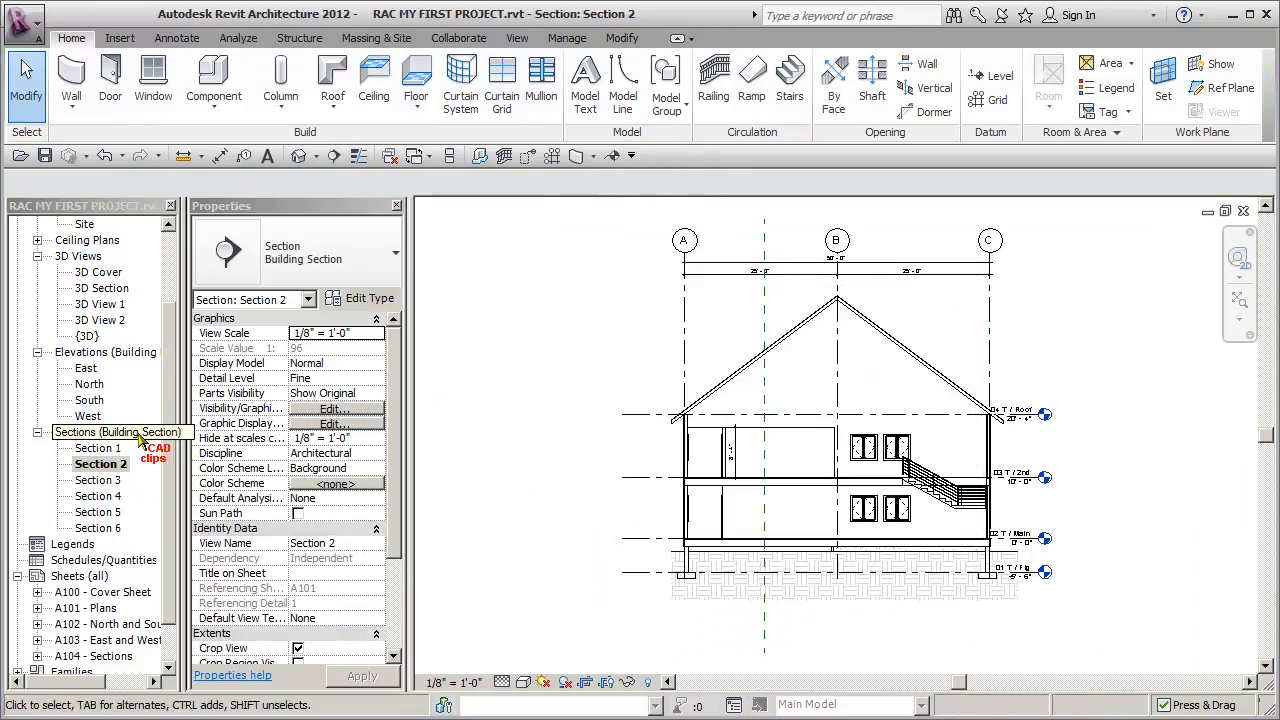
- Open the Section 1 view and hide the whole category of section markers there
double_click(100, 448)
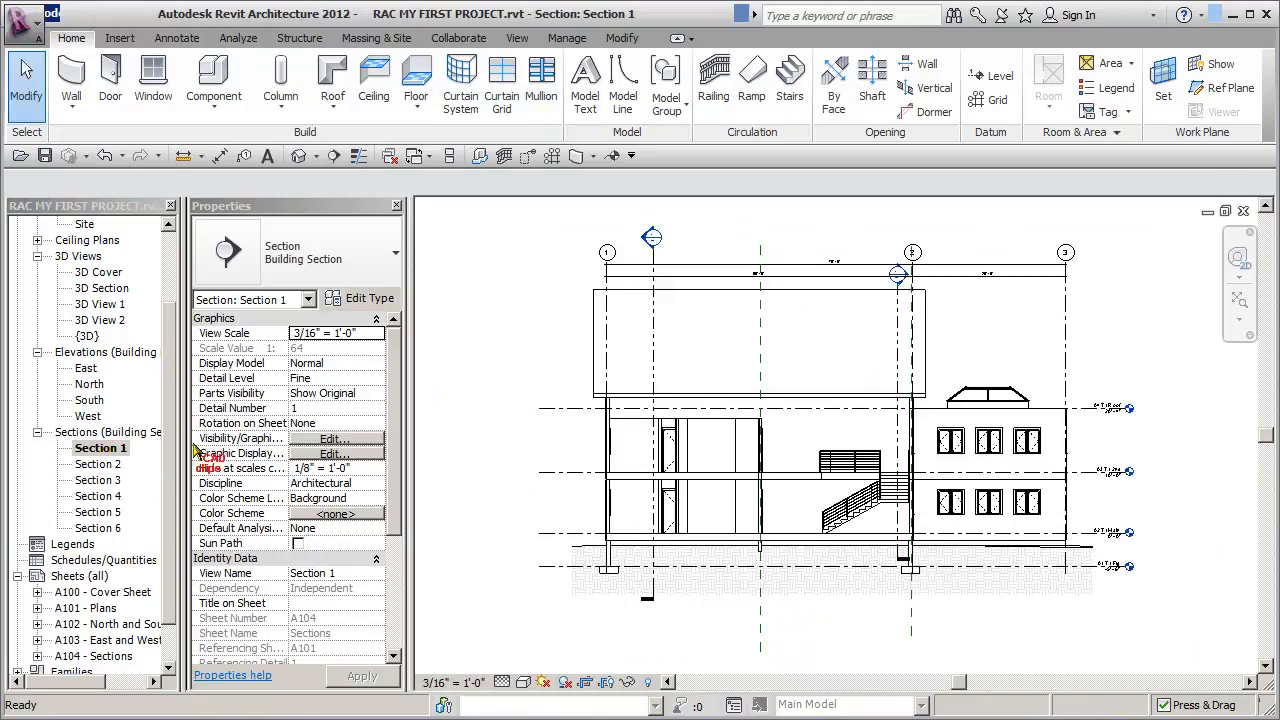
click(655, 305)
click(594, 66)
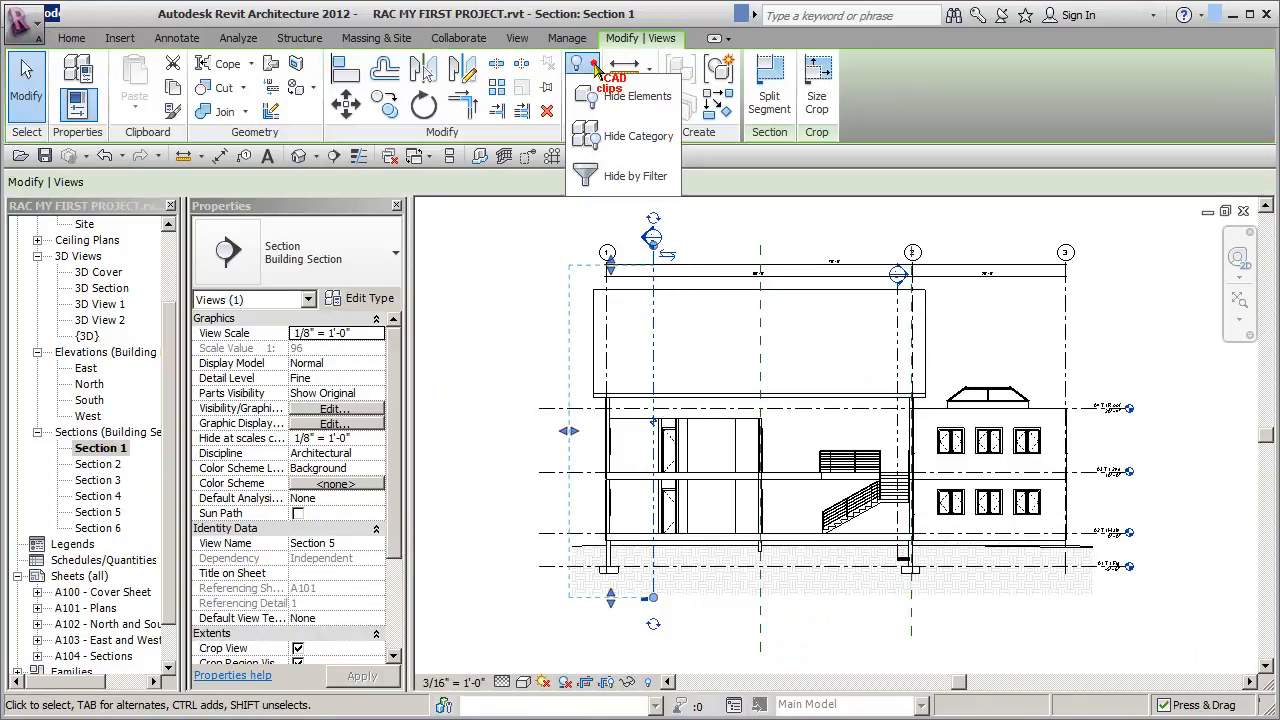
click(630, 134)
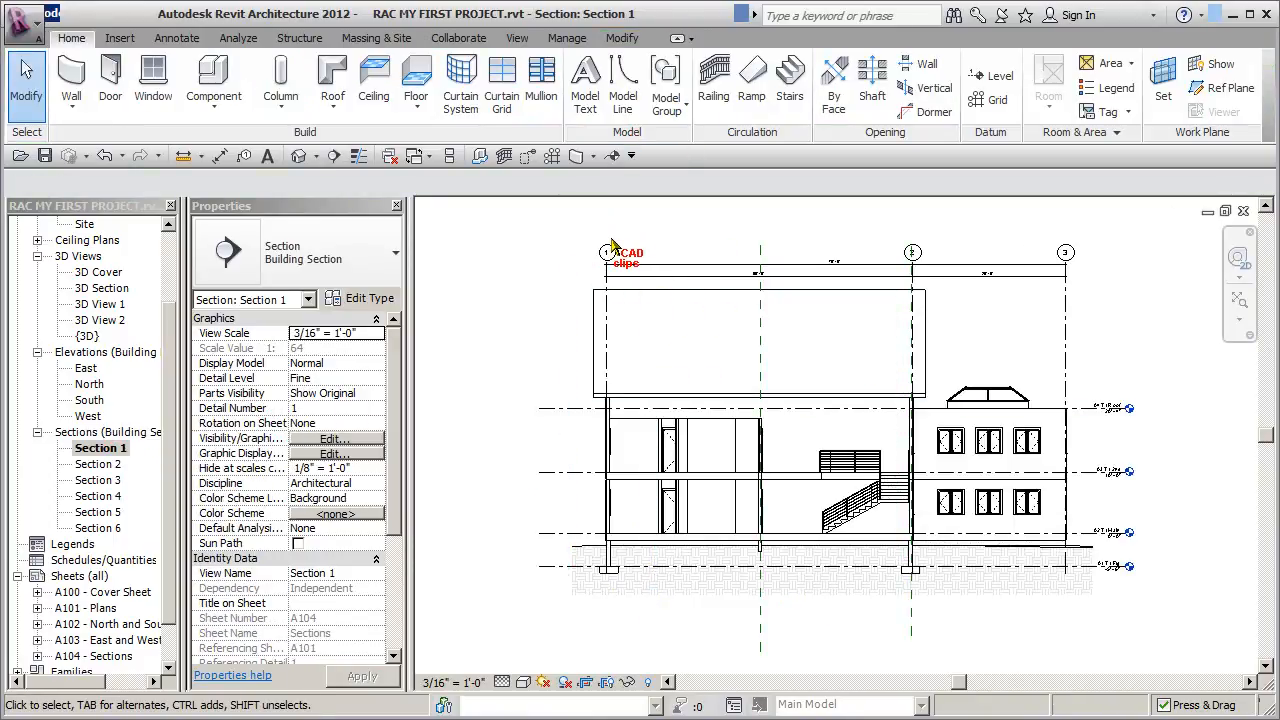
- Try a shaded visual style in the Section 1 view and return it to the hidden-line display
click(522, 682)
click(560, 652)
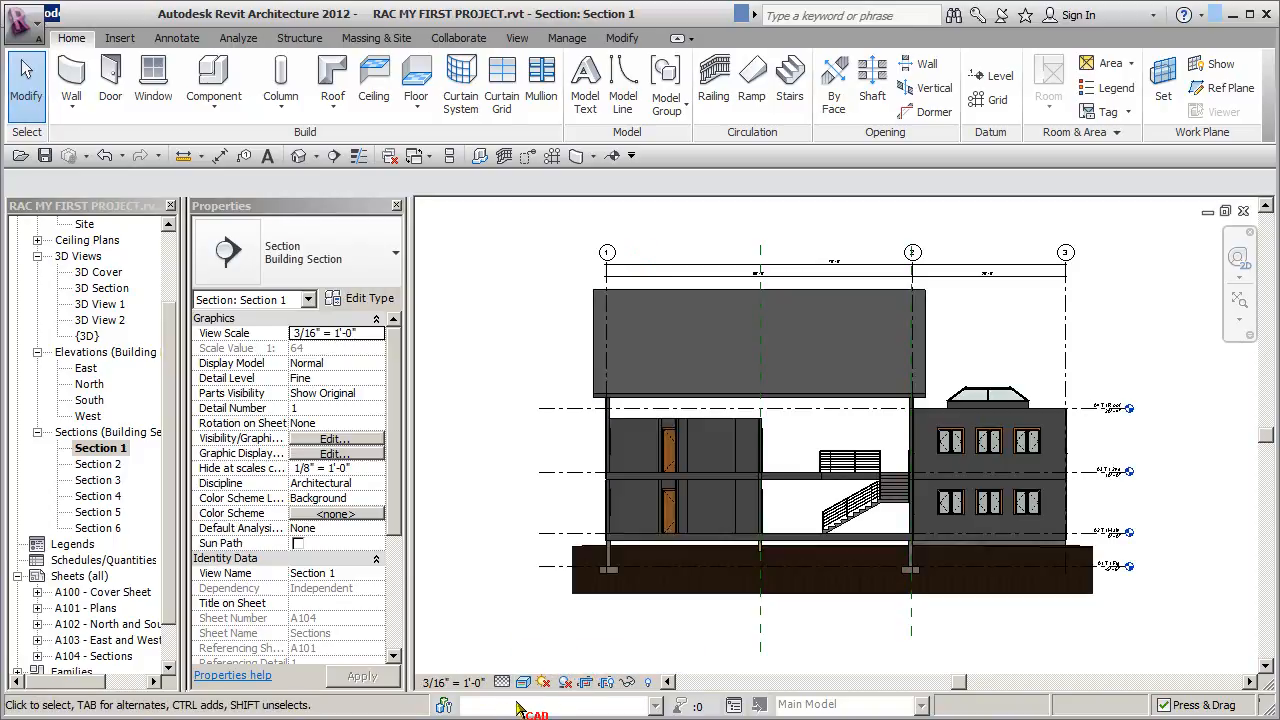
click(522, 682)
click(558, 608)
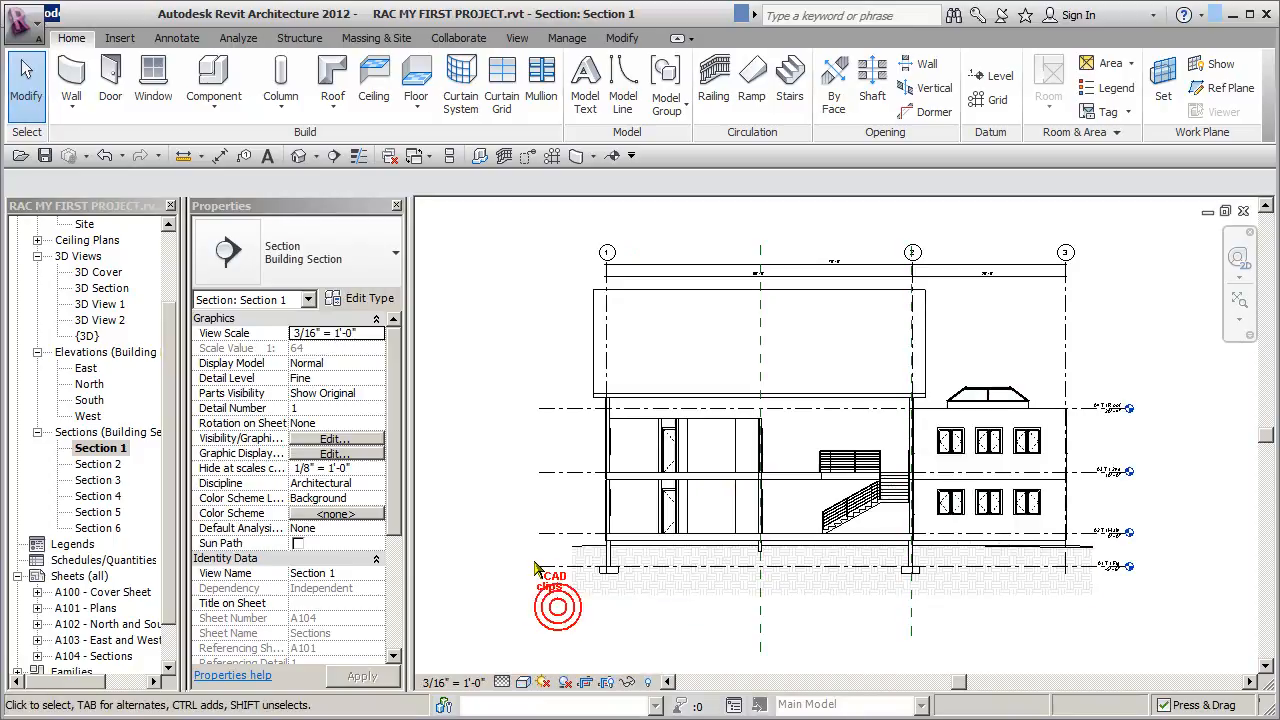
- Look through the Section 2 to Section 6 views and inspect Section 4 up close
double_click(100, 464)
double_click(106, 481)
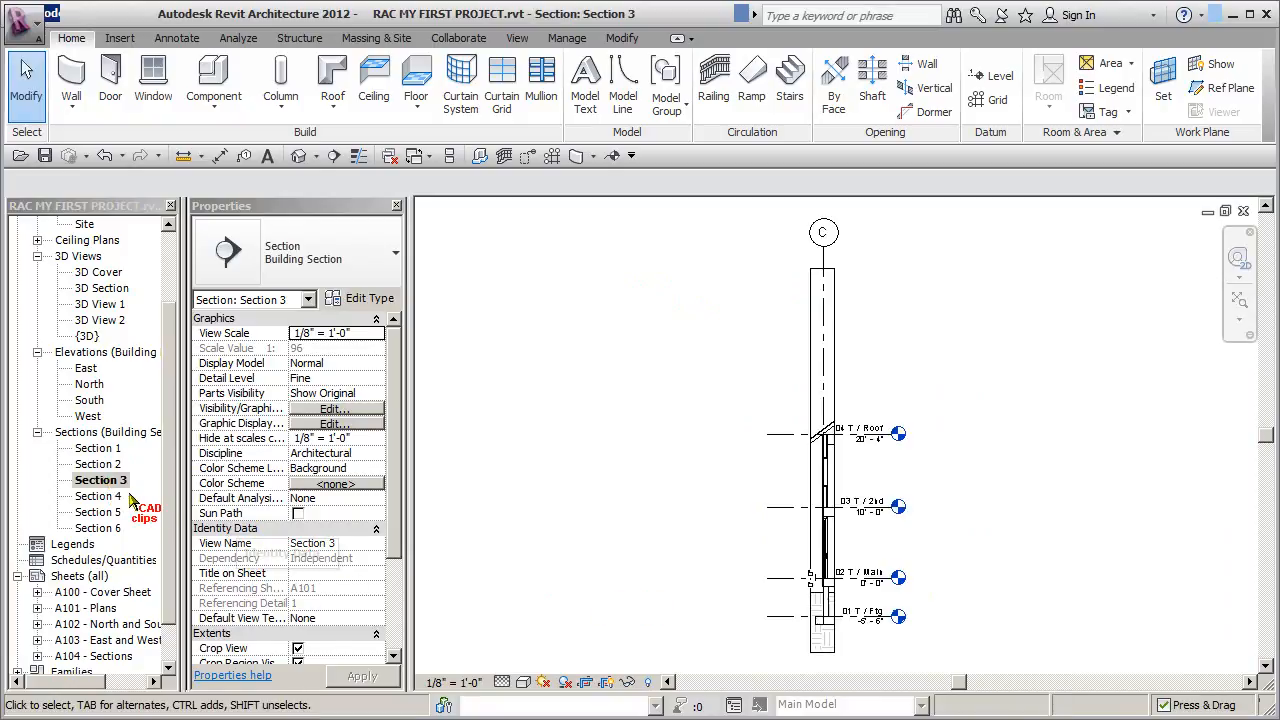
double_click(100, 496)
double_click(100, 512)
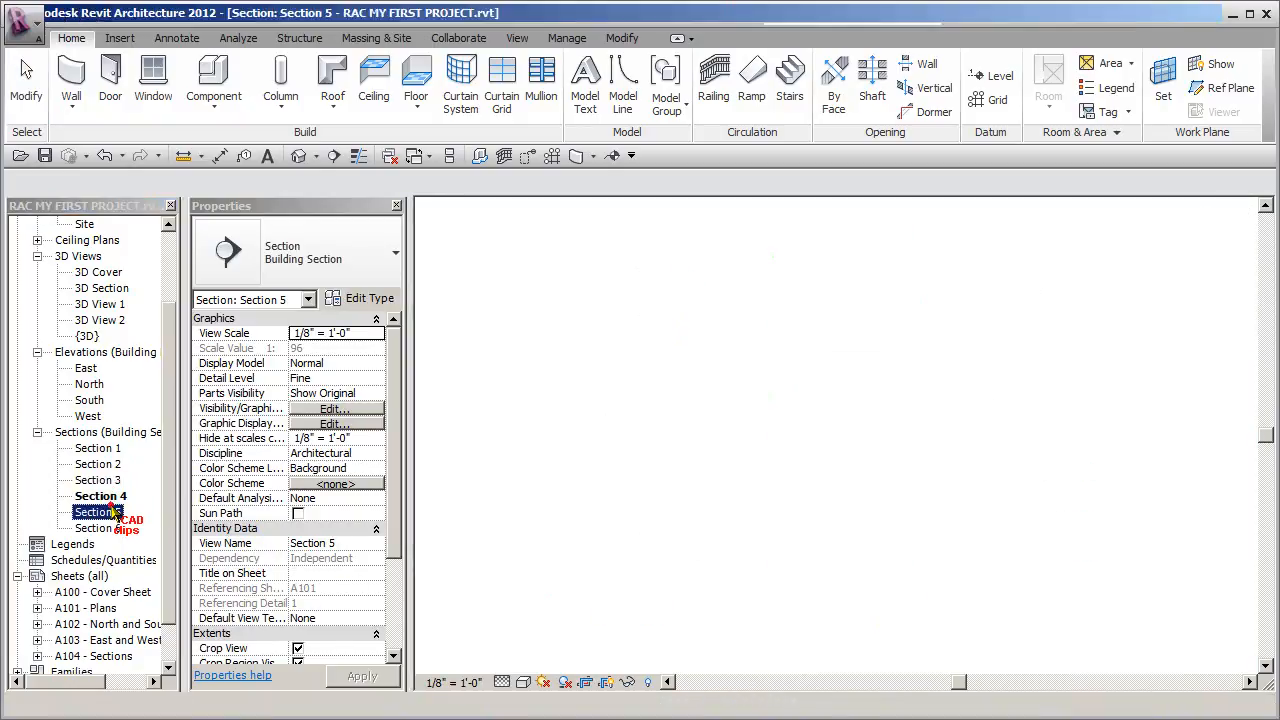
double_click(104, 528)
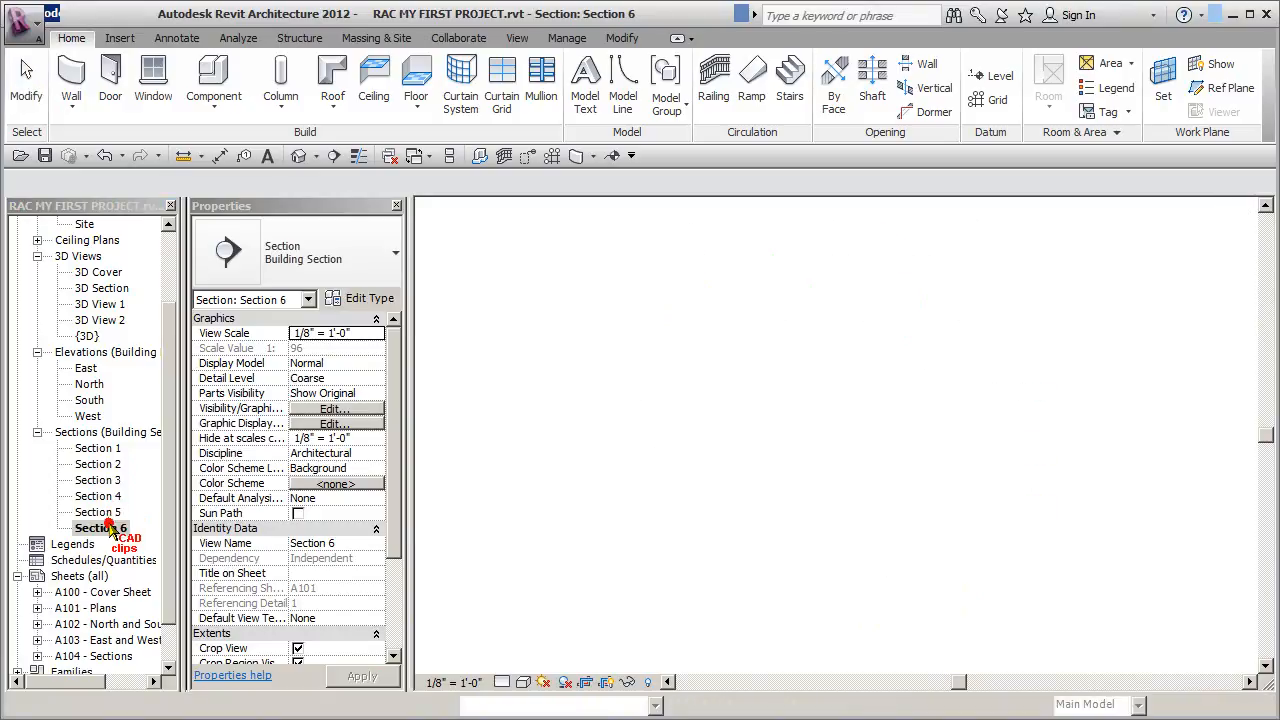
double_click(98, 496)
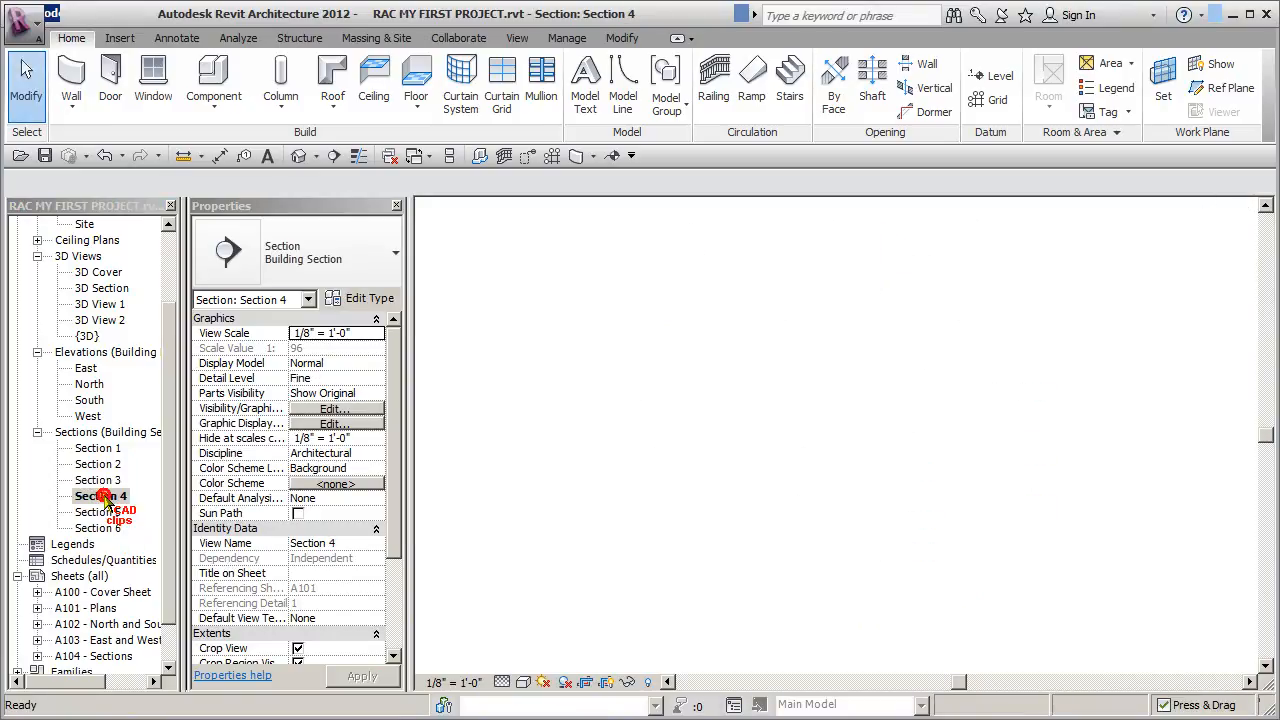
scroll(922, 512, up, 3)
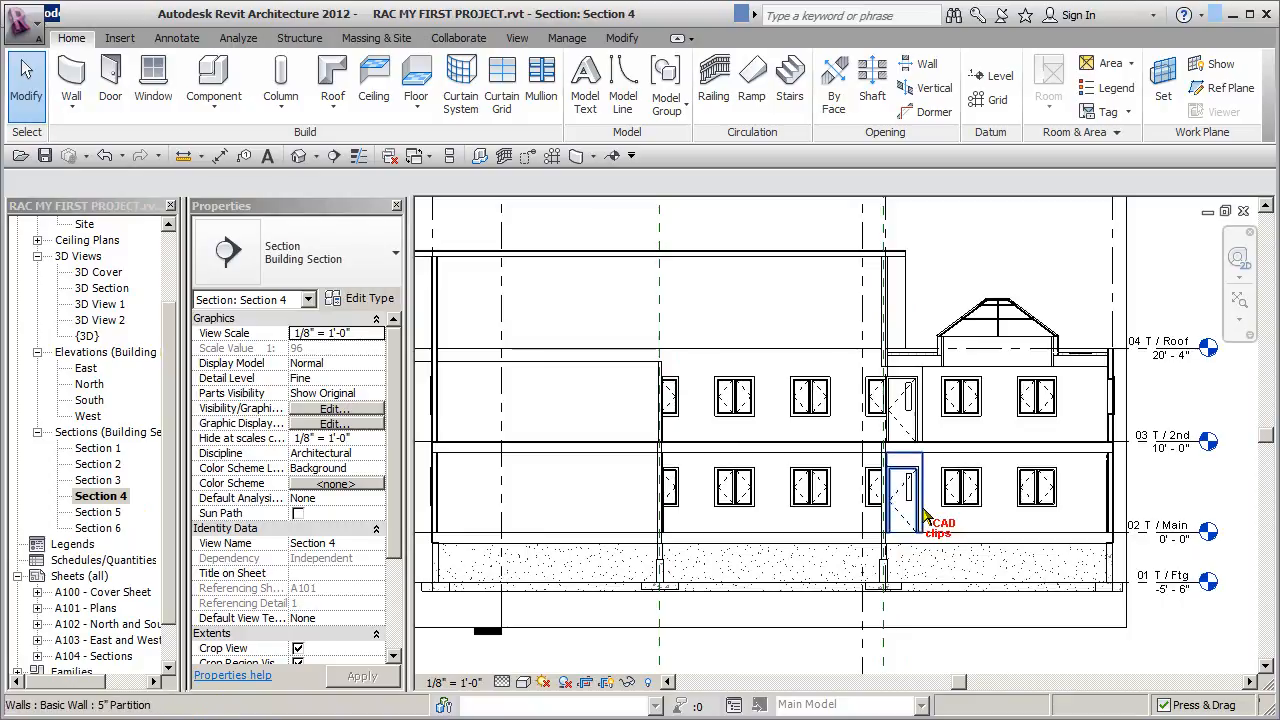
scroll(936, 440, down, 2)
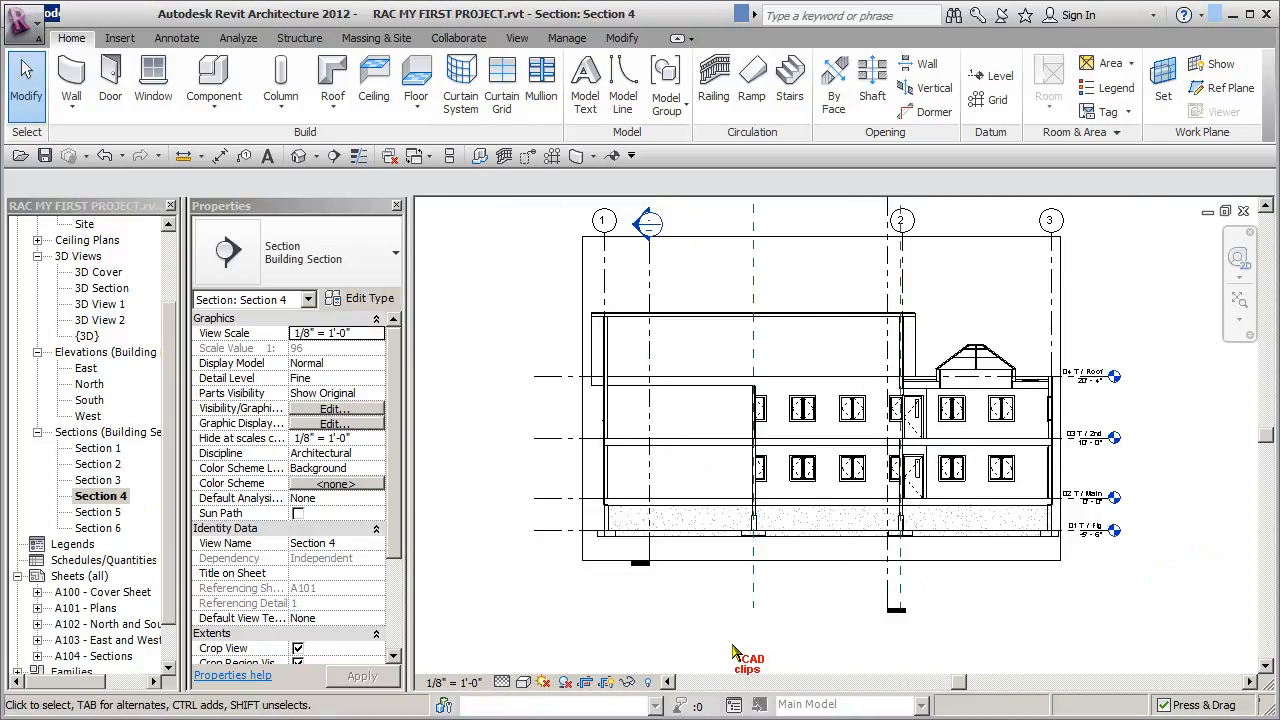
- Reopen sheet A104 - Sections, then switch to Adobe Reader and examine the full layout of the A103 Sections reference sheet
double_click(105, 656)
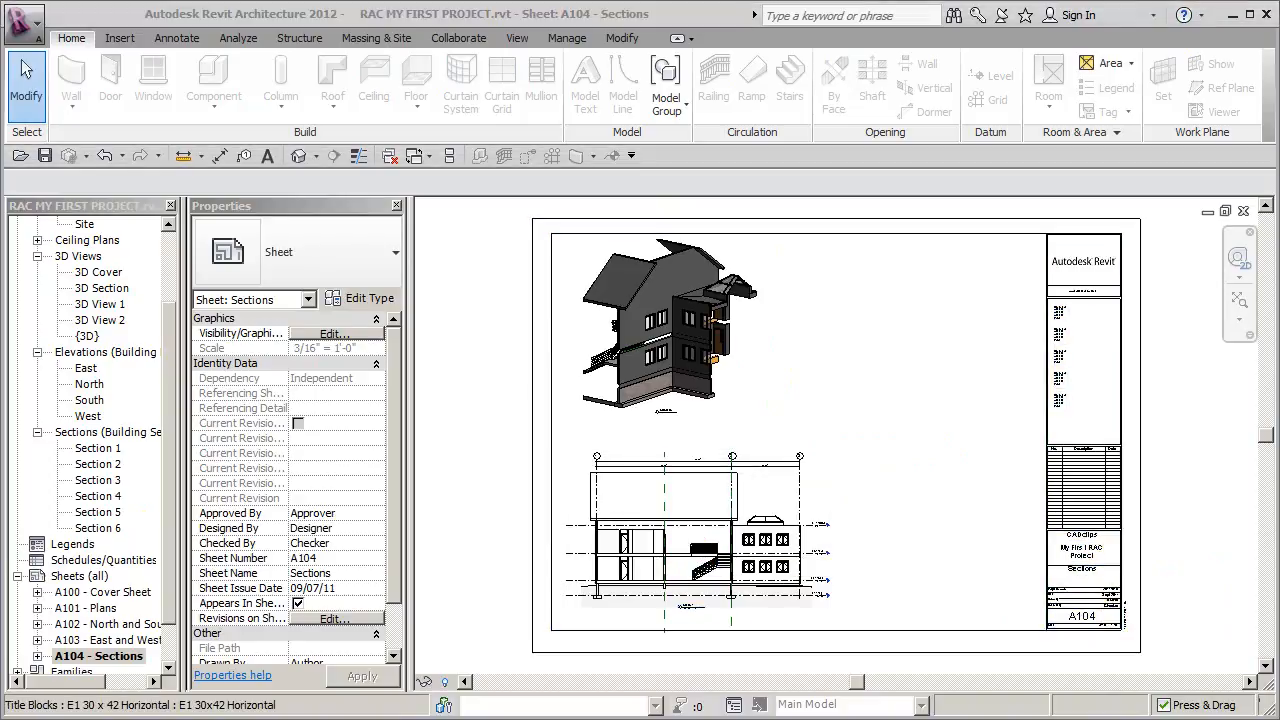
key(alt+Tab)
scroll(849, 508, down, 3)
scroll(847, 502, up, 2)
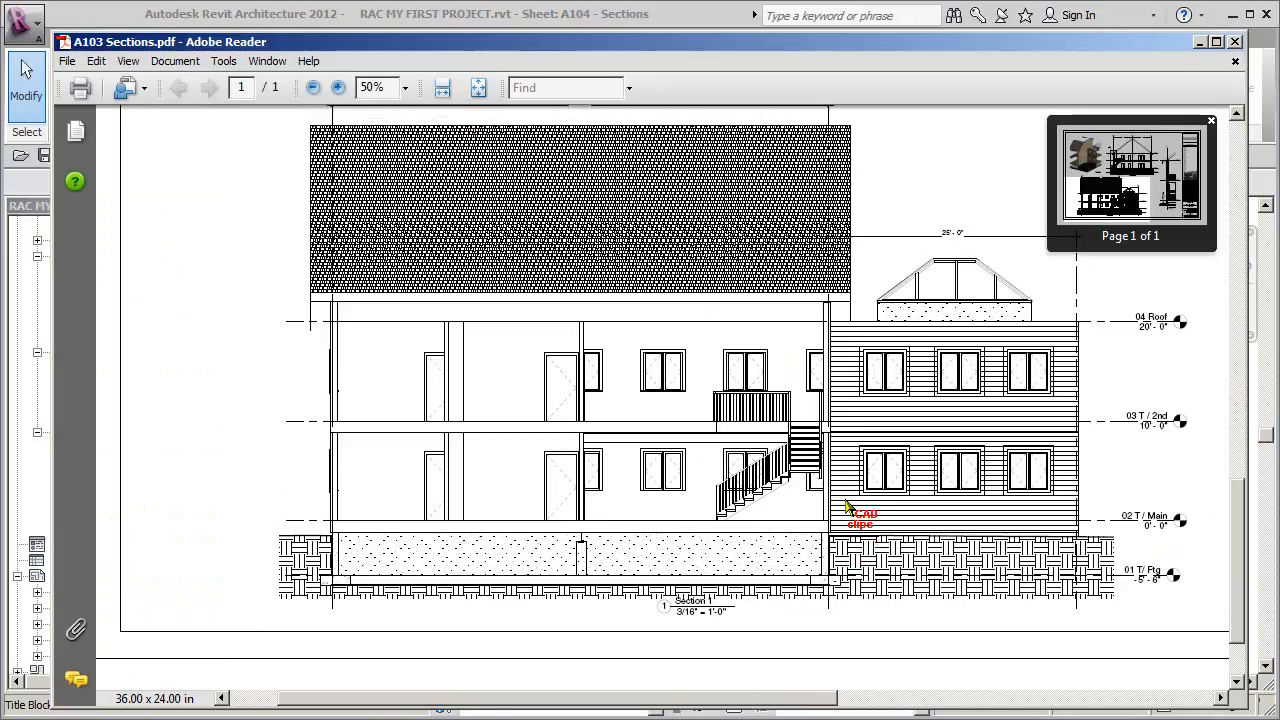
click(477, 86)
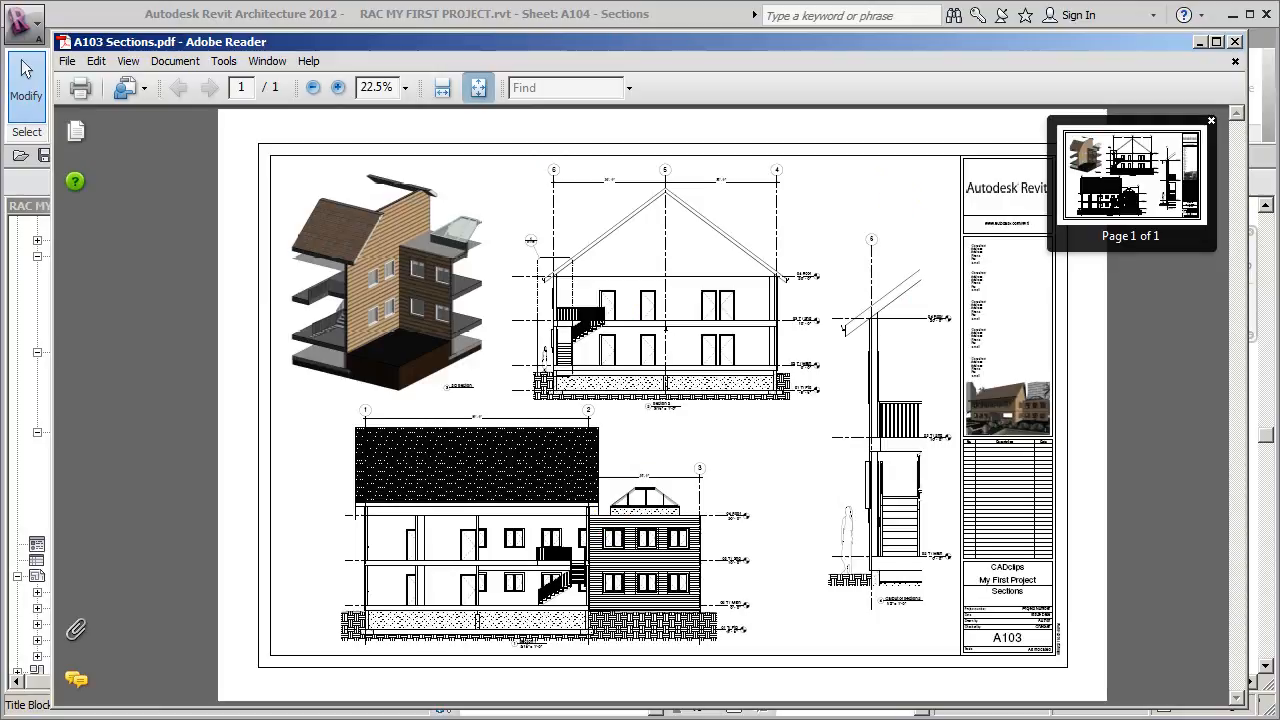
- Switch back to Revit and nudge the Section 1 viewport toward the left border of sheet A104
key(alt+Tab)
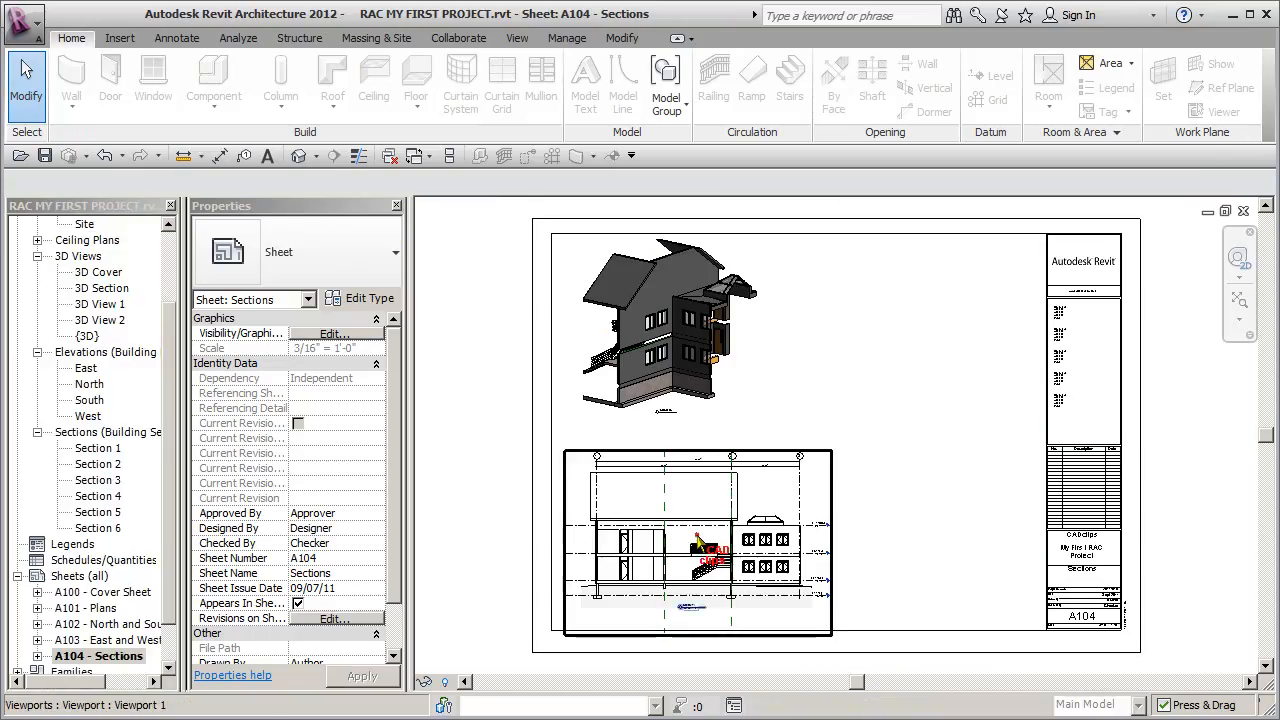
click(695, 545)
key(Left)
key(Left)
key(Left)
key(Left)
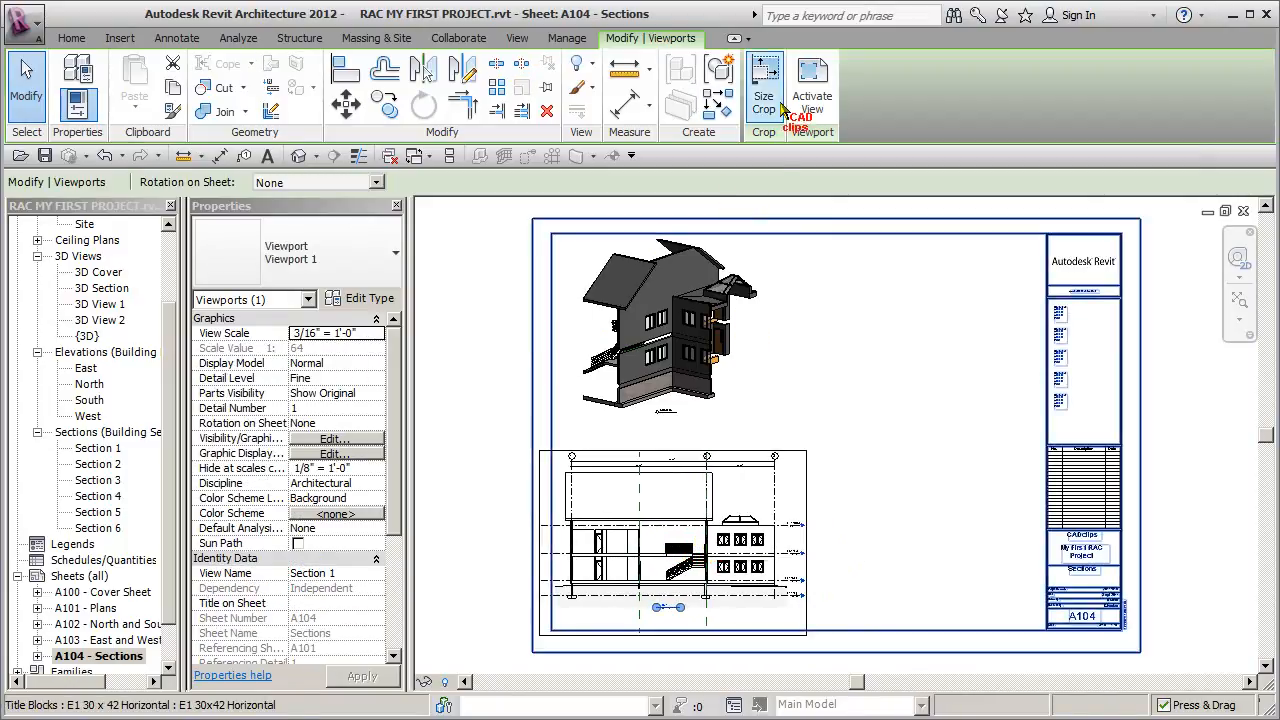
- Activate the Section 1 viewport, pull the left ends of the level lines closer to the building, and deactivate the view
click(814, 98)
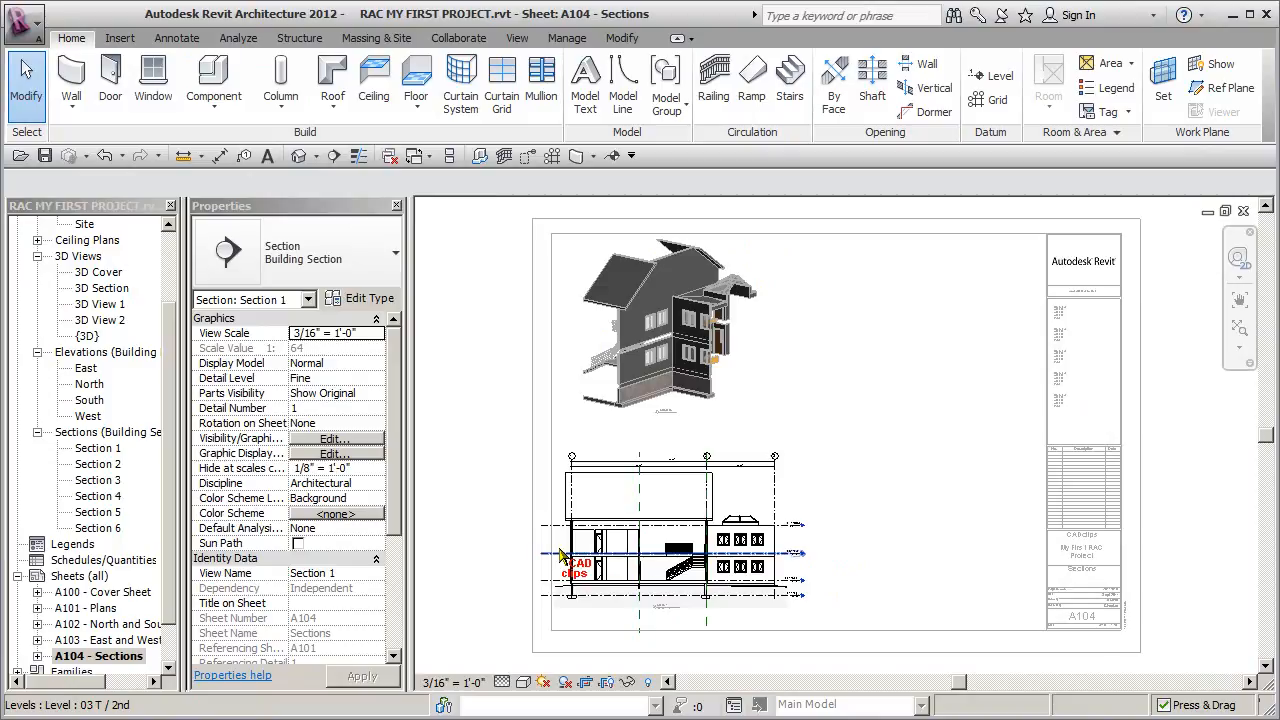
scroll(563, 557, up, 5)
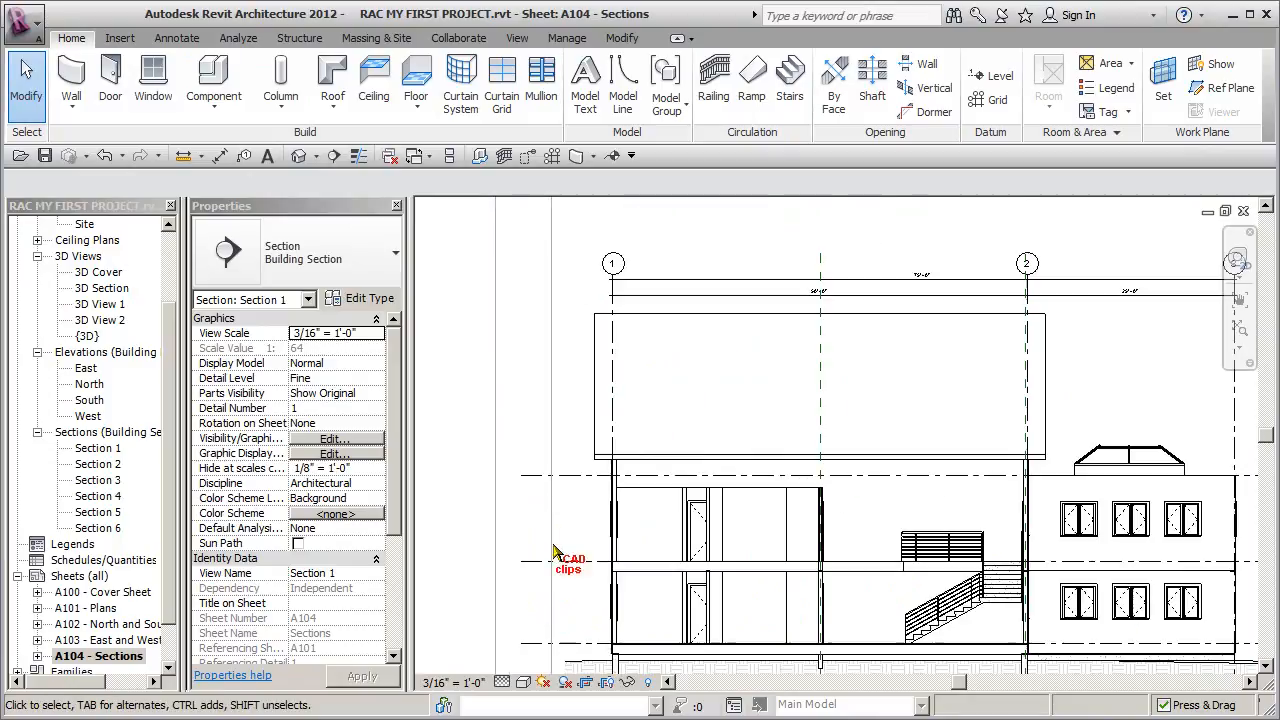
click(572, 477)
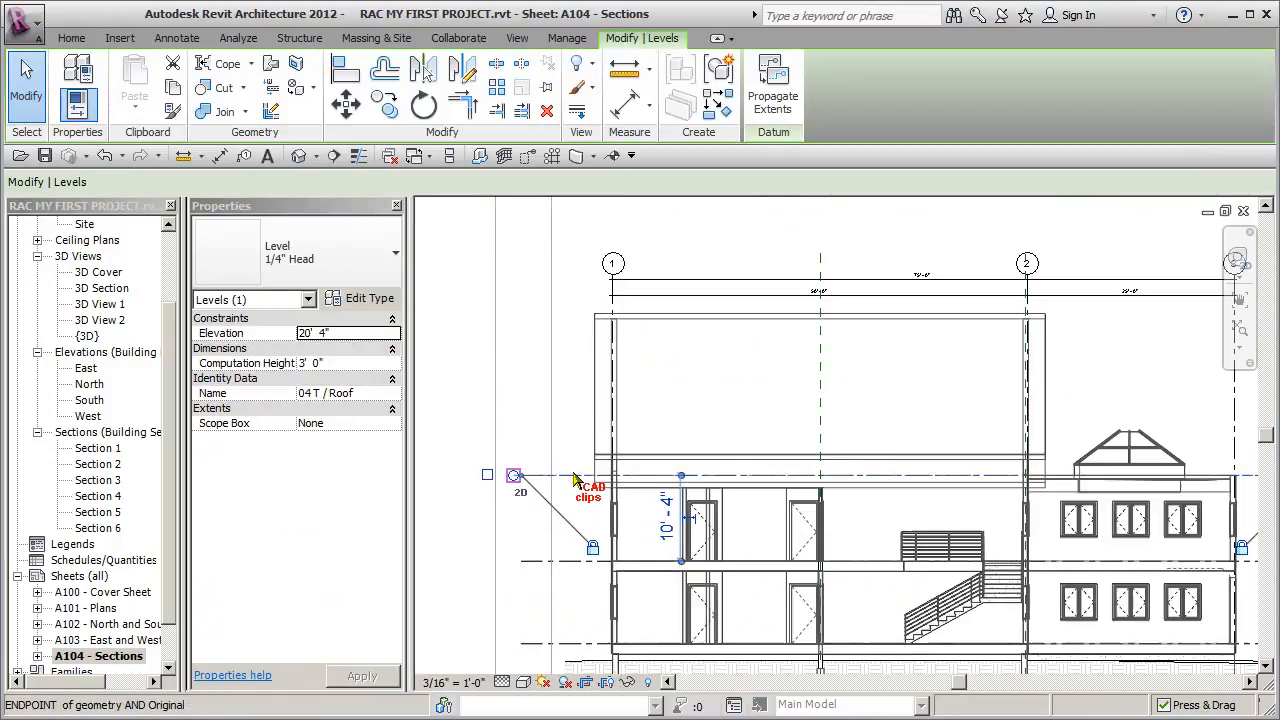
drag(572, 474, 572, 475)
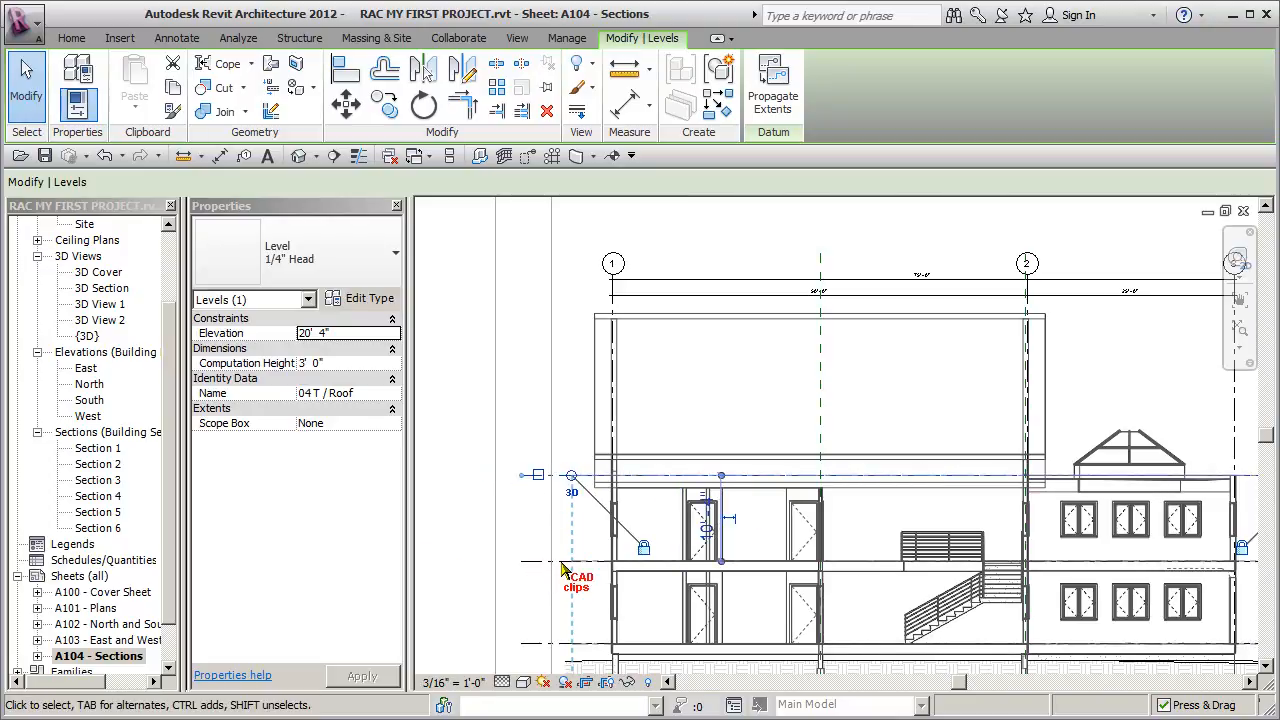
click(460, 542)
scroll(460, 542, down, 4)
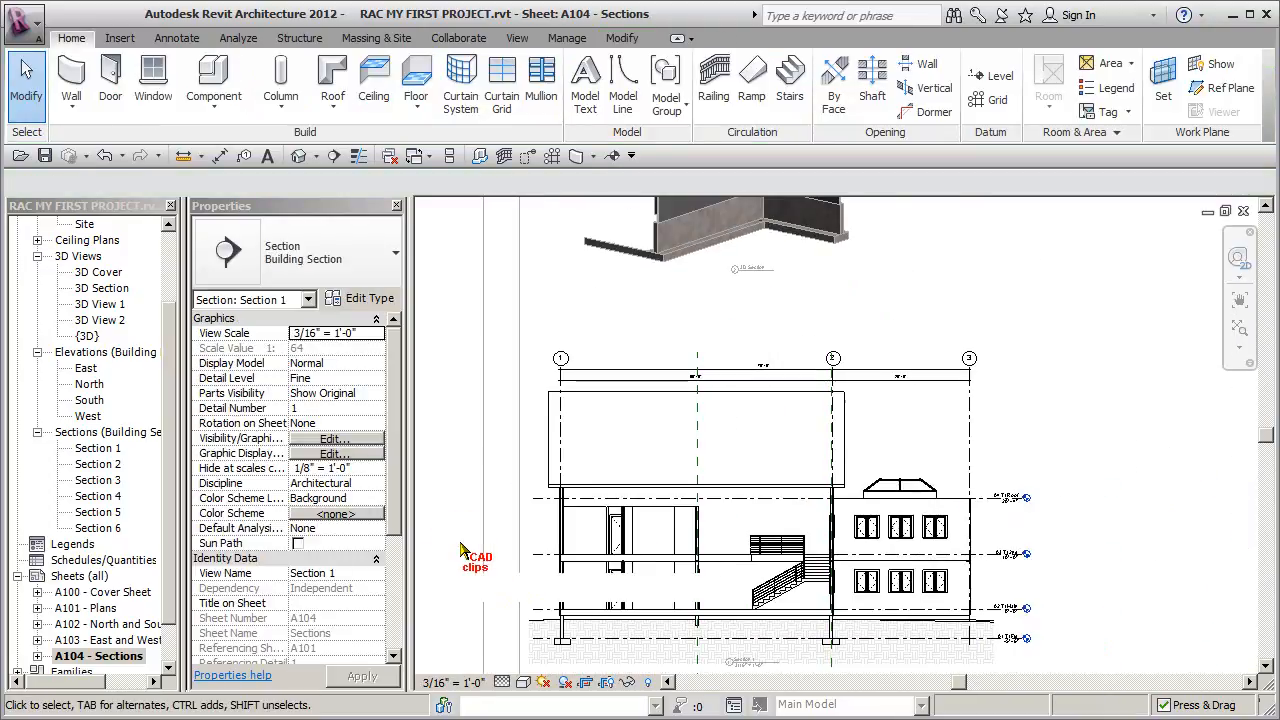
right_click(711, 447)
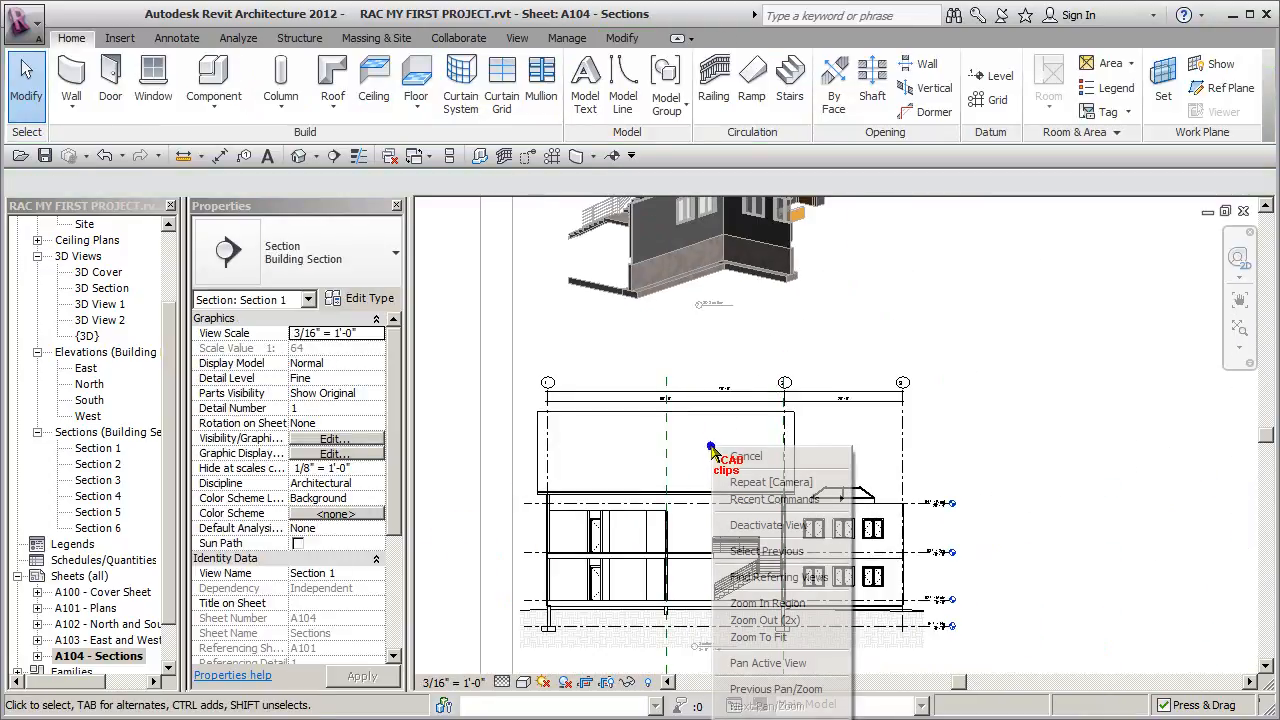
click(770, 518)
- Place the Section 4 view on sheet A104 to the right of Section 1
scroll(925, 507, down, 4)
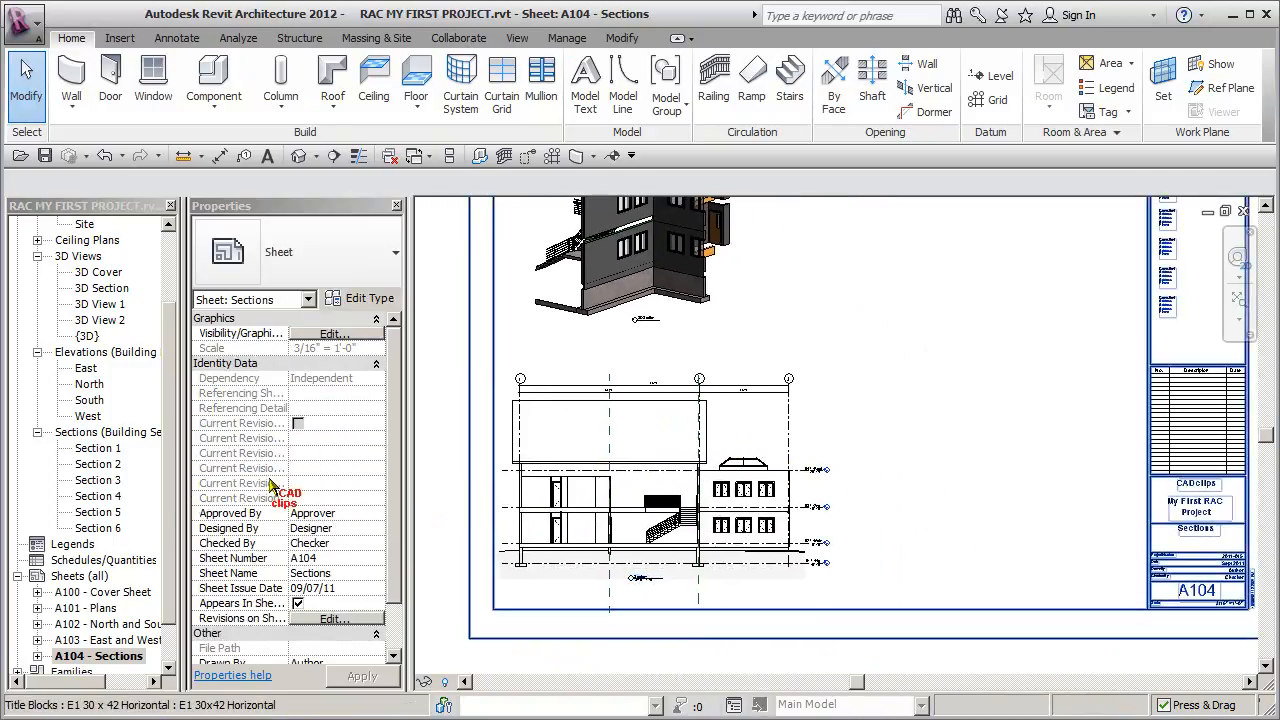
click(98, 496)
drag(986, 487, 988, 489)
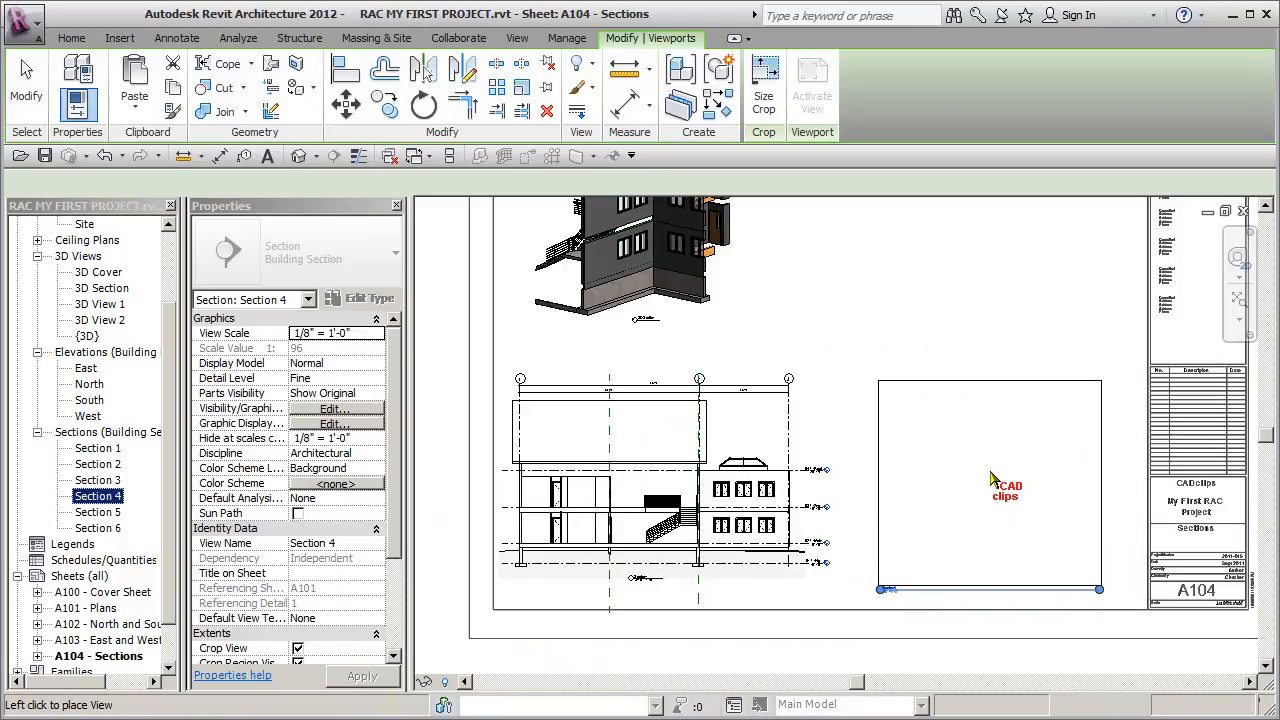
click(990, 474)
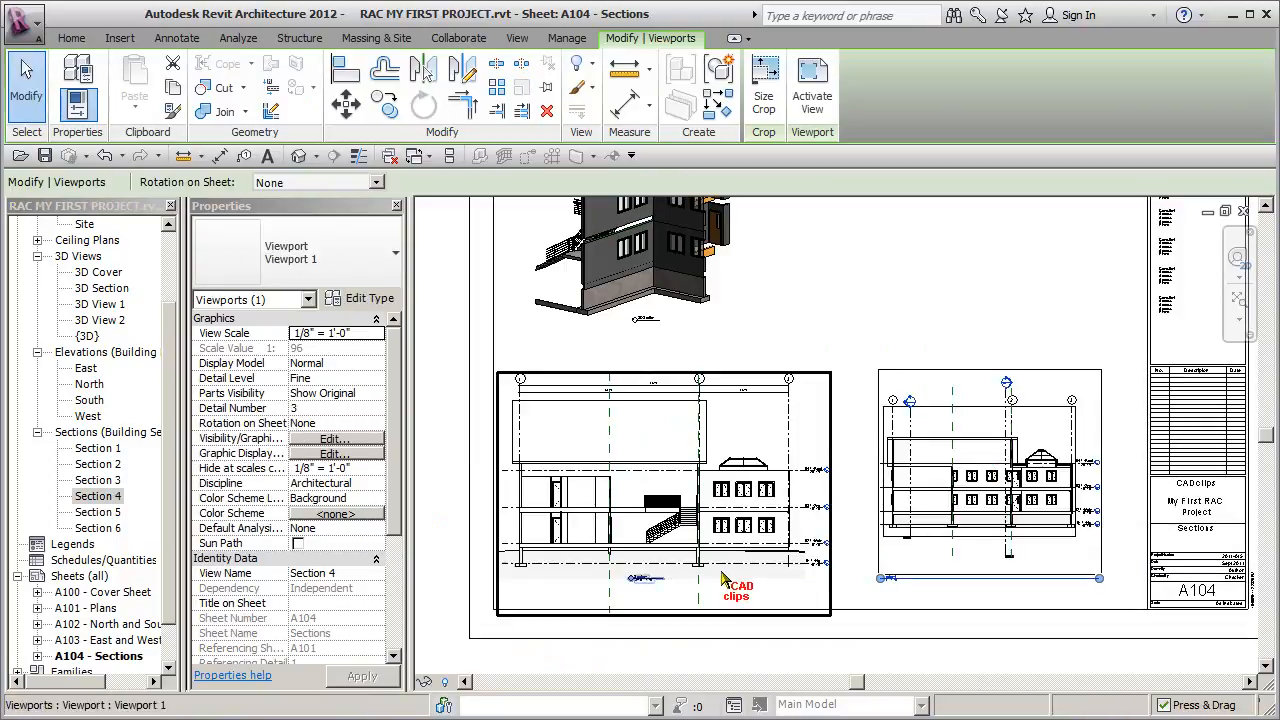
key(Escape)
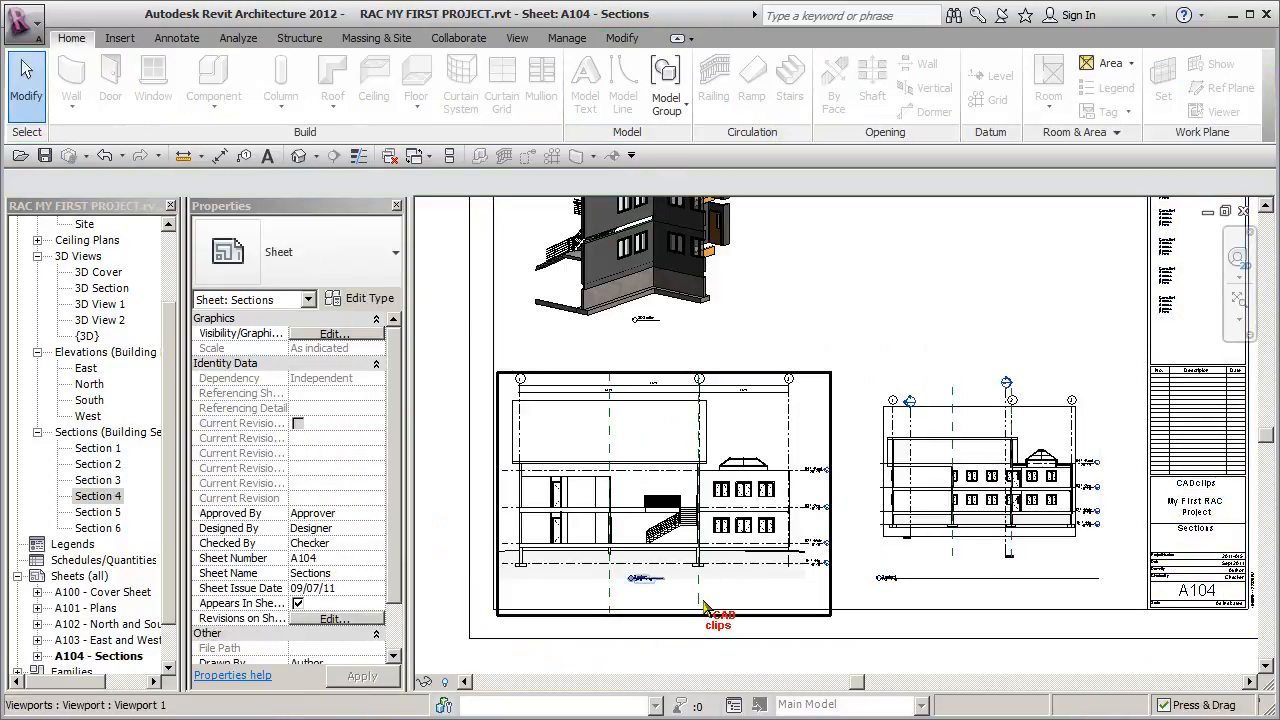
- Set the Section 4 viewport's view scale to 3/16" = 1'-0"
click(980, 506)
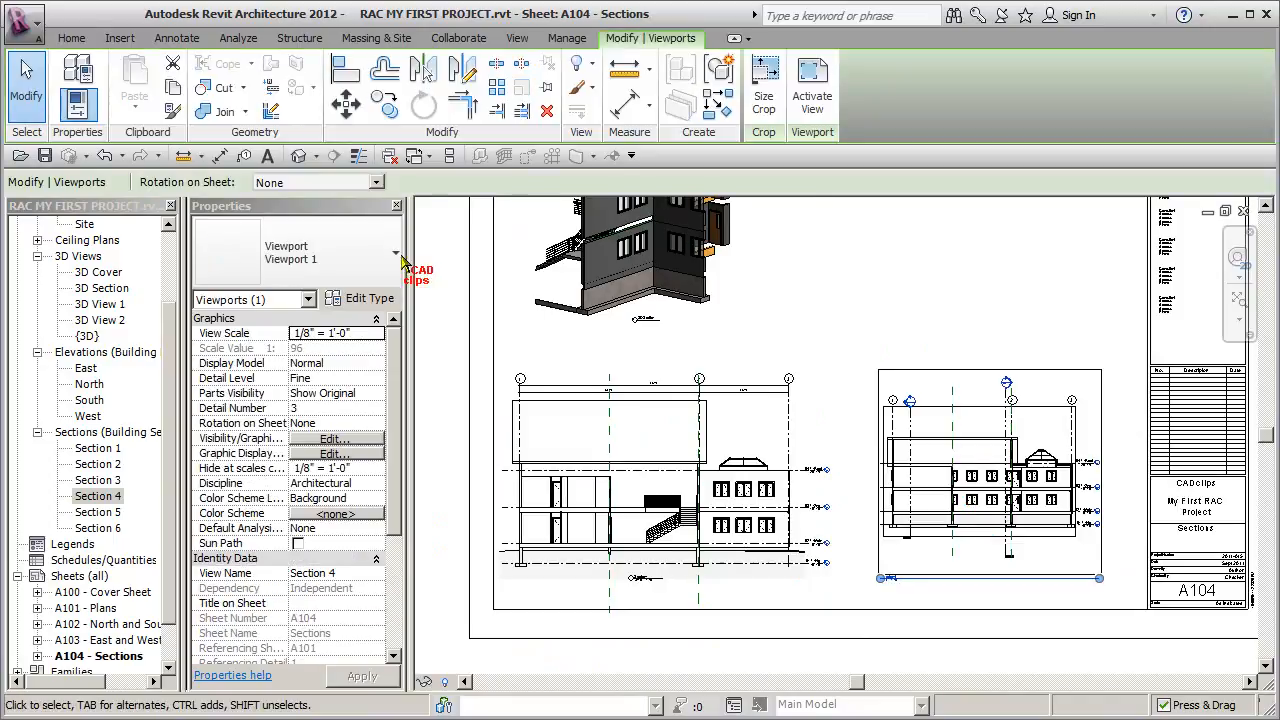
click(376, 334)
click(378, 336)
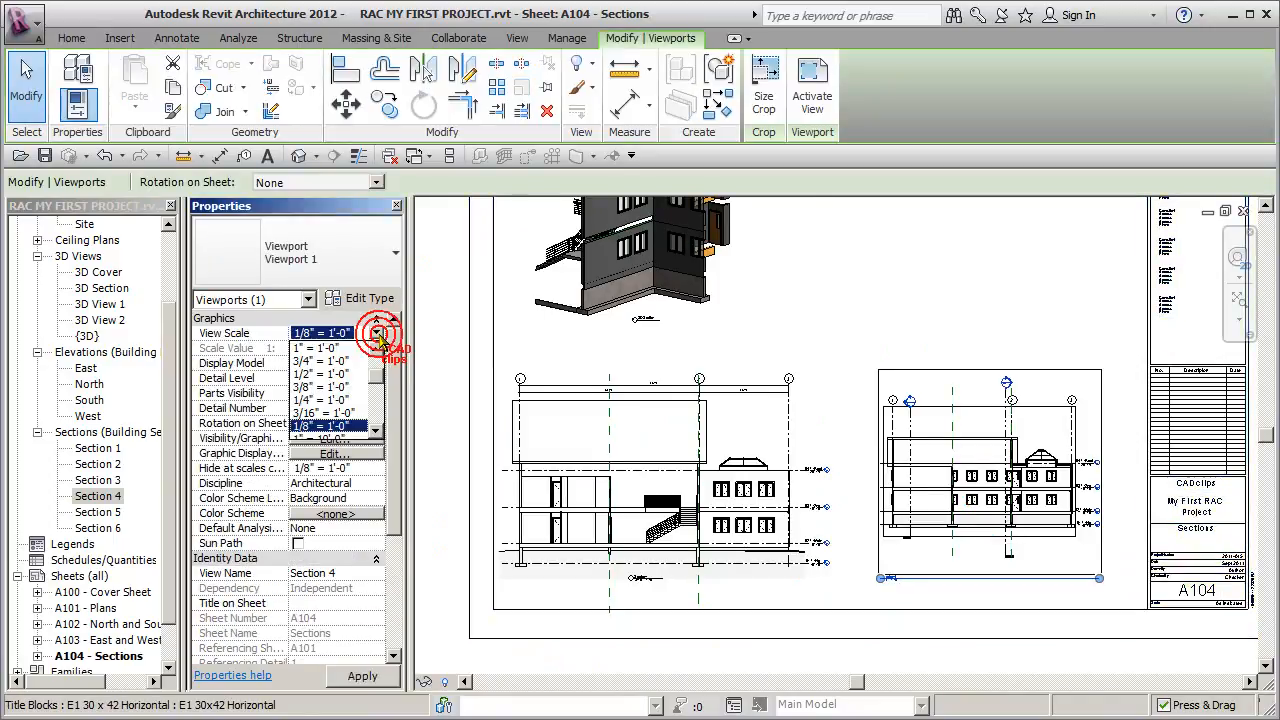
click(336, 412)
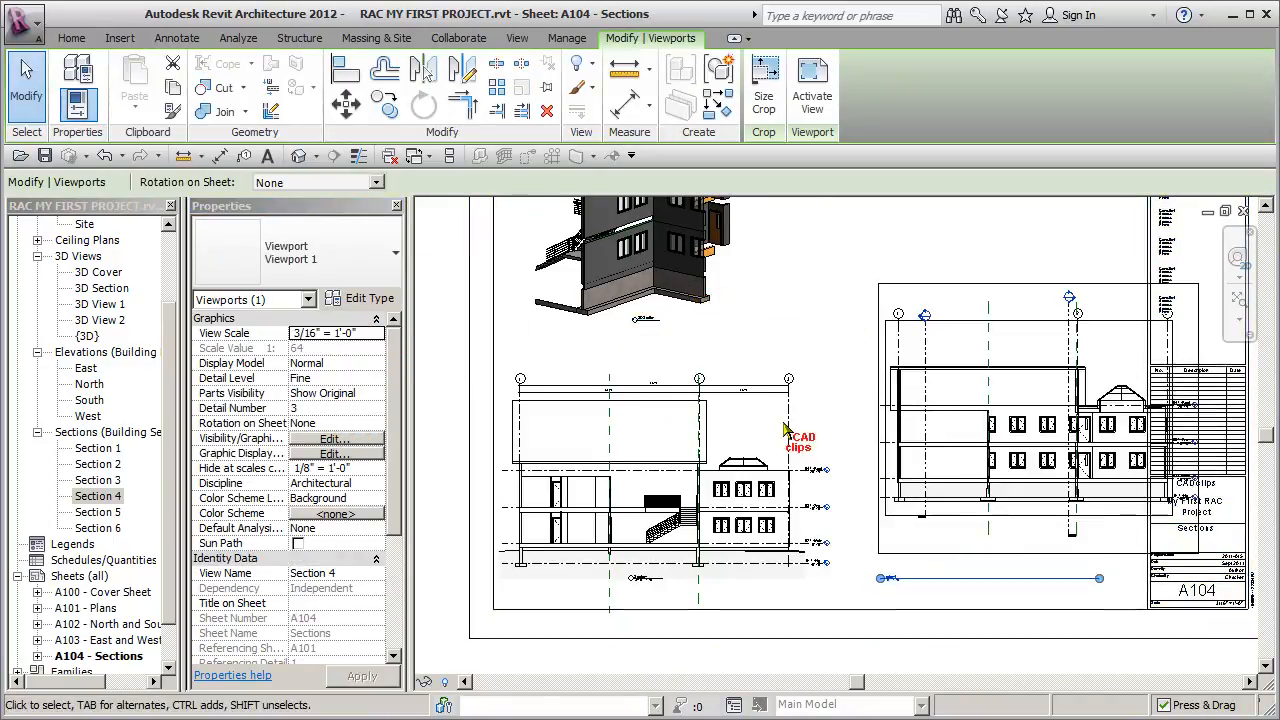
- Align the Section 4 viewport level with Section 1 and nudge both viewports left to clear the title block
drag(904, 437, 887, 500)
key(Left)
key(Left)
key(Left)
key(Left)
key(Left)
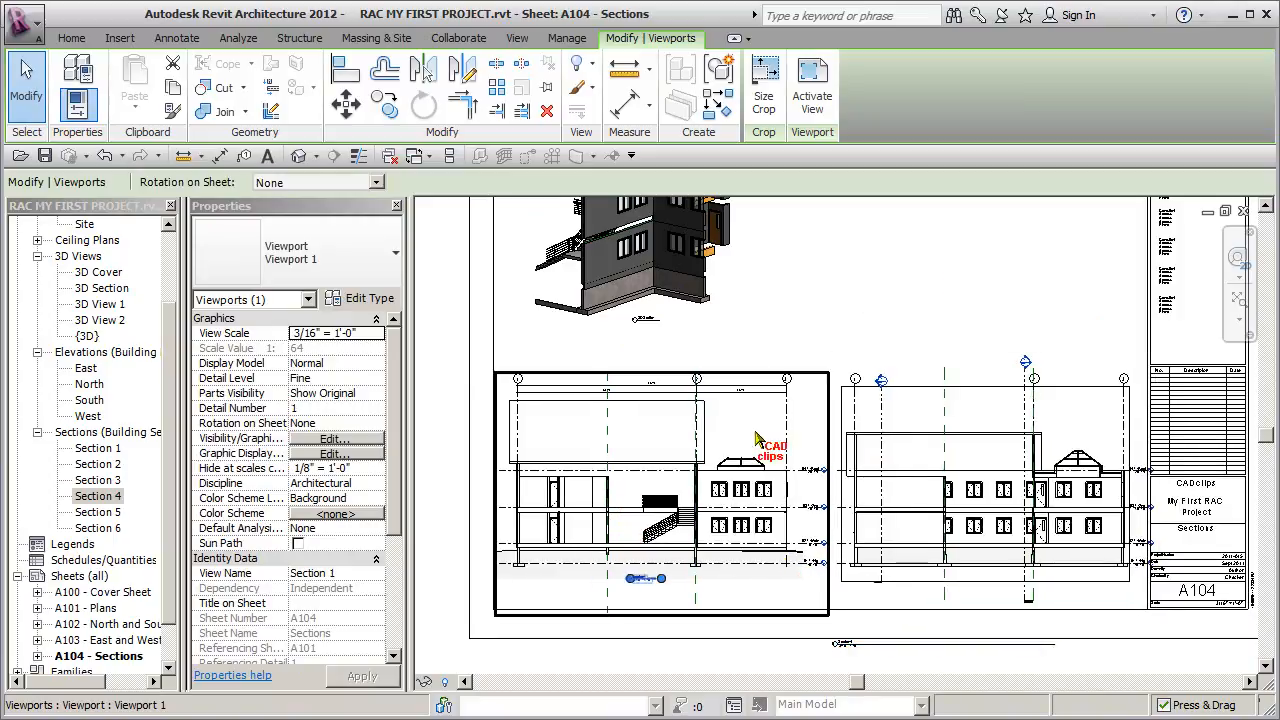
click(908, 277)
click(937, 486)
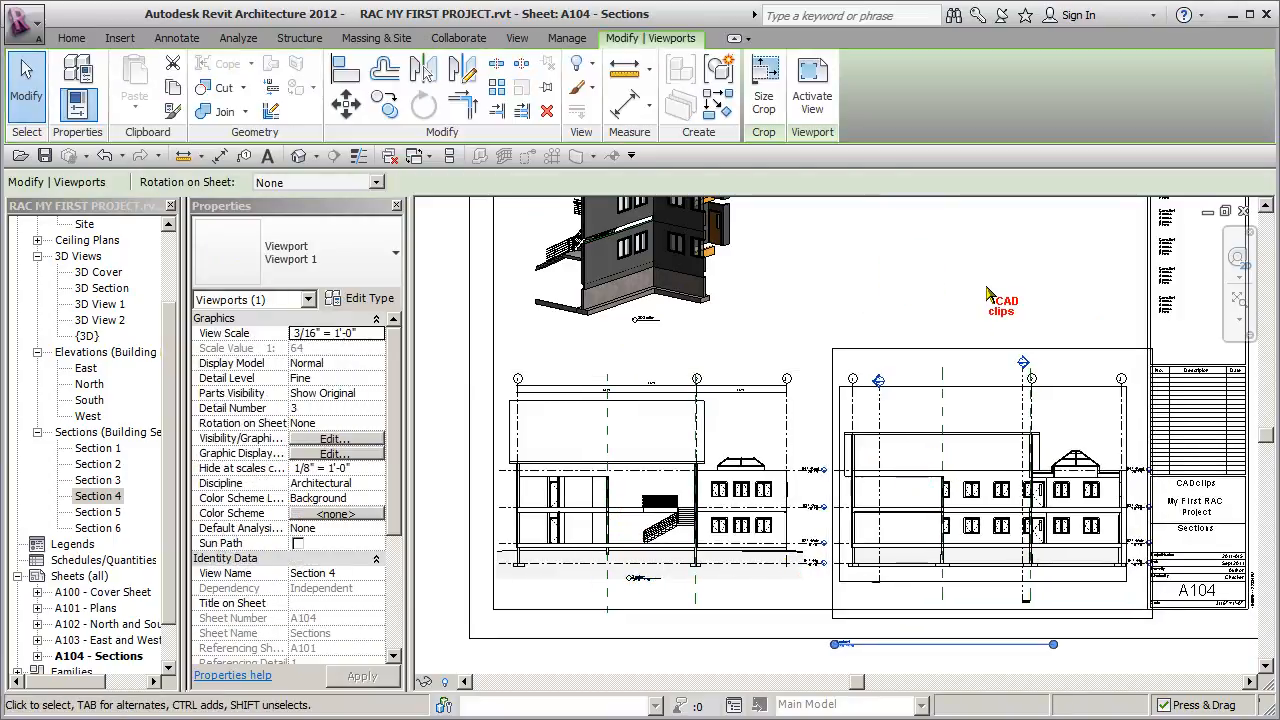
click(675, 460)
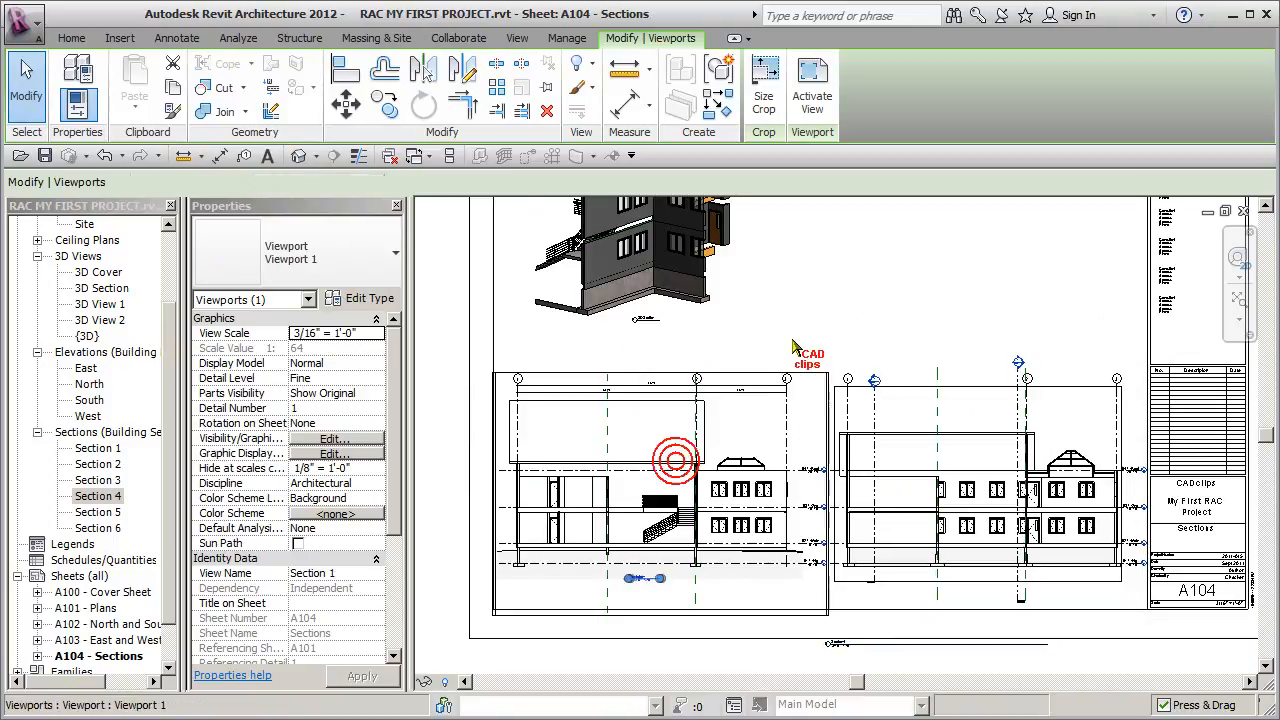
click(884, 320)
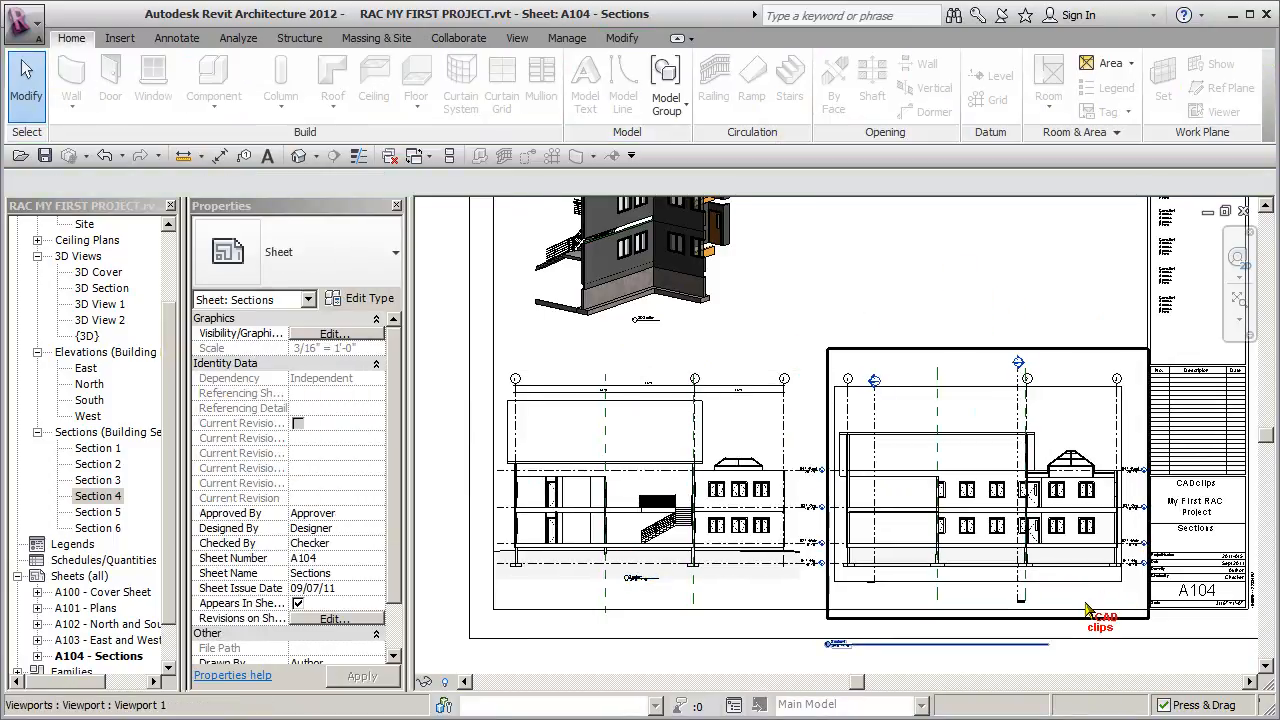
- Shorten the Section 4 view title line and center the title just beneath the section drawing
click(986, 575)
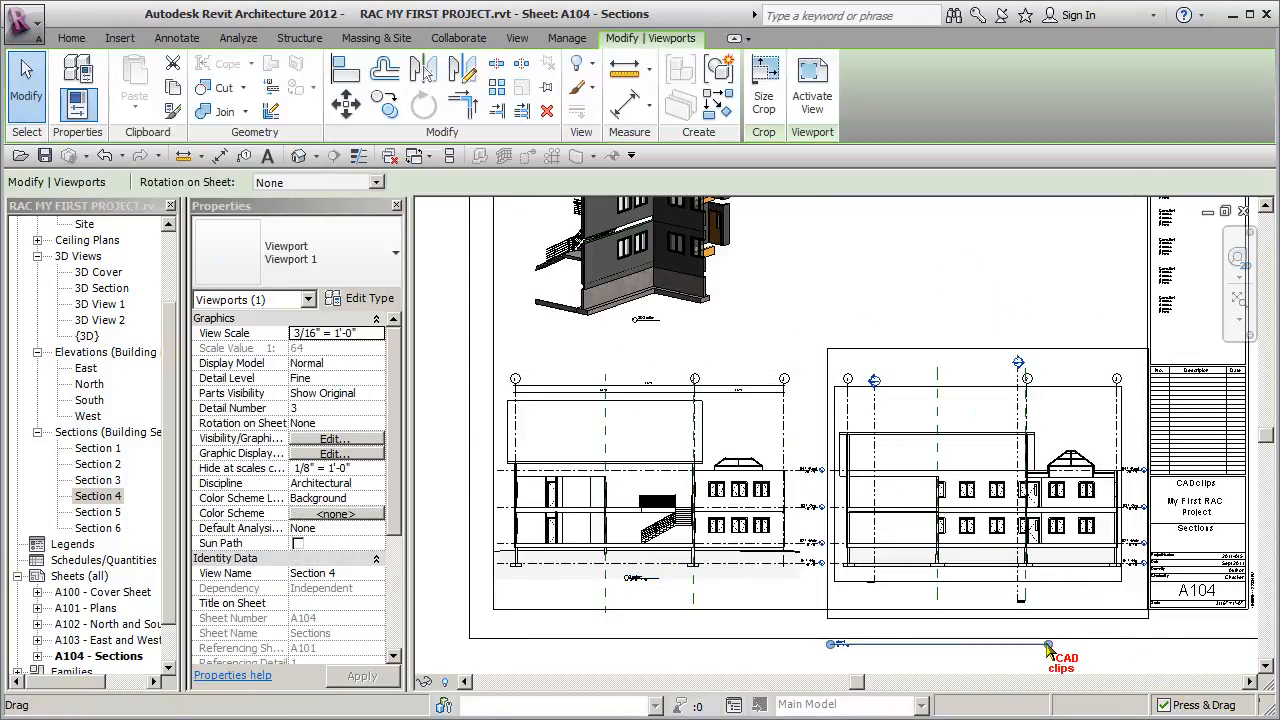
click(850, 660)
drag(889, 627, 982, 590)
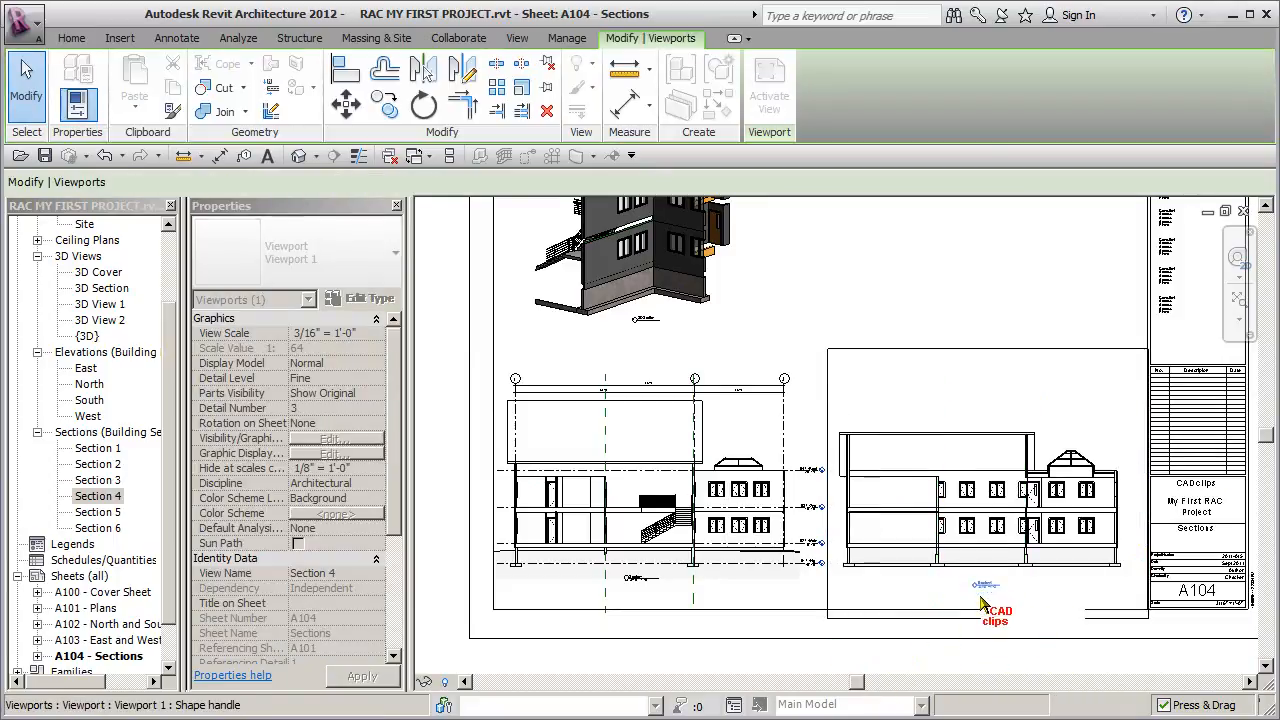
click(996, 267)
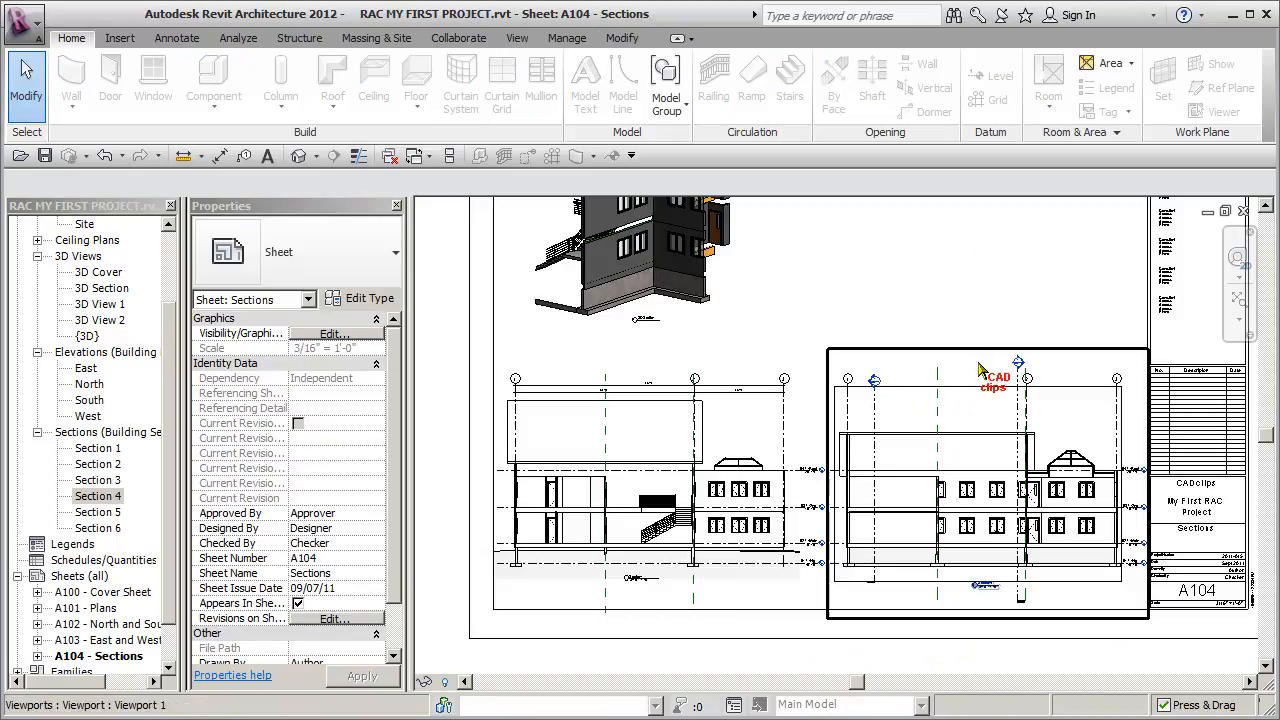
click(975, 398)
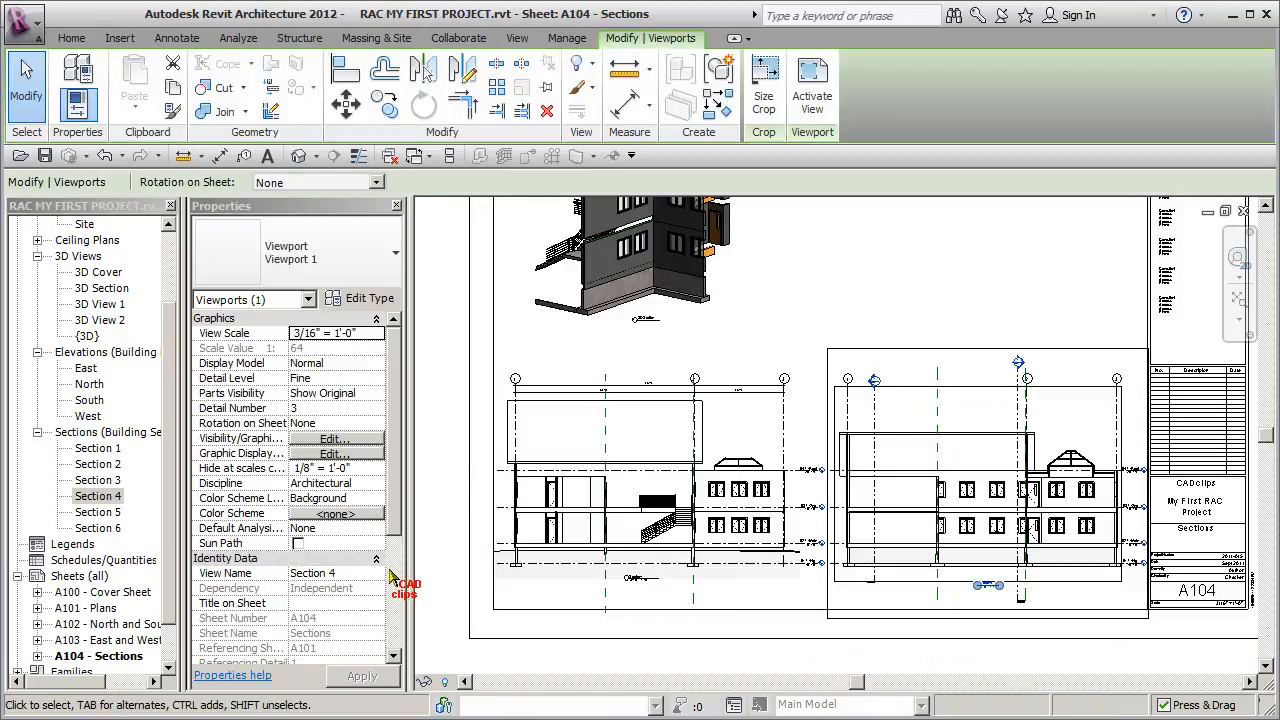
click(818, 284)
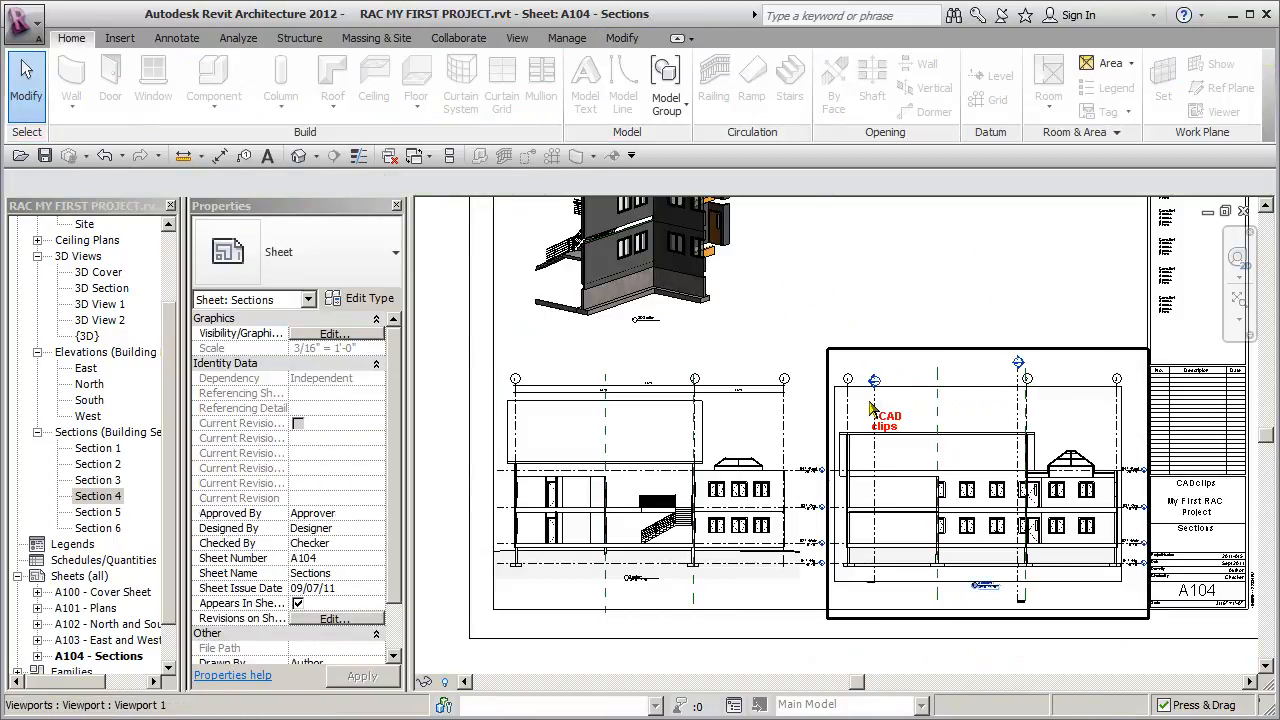
click(870, 408)
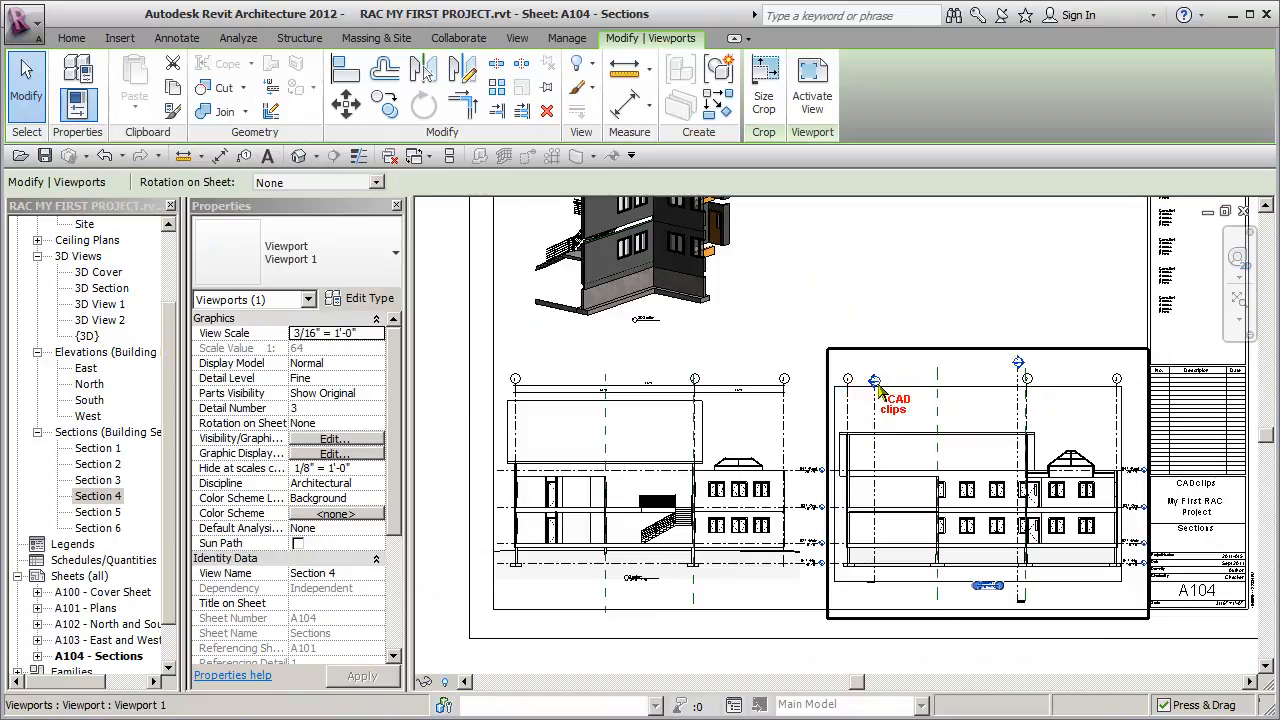
click(882, 319)
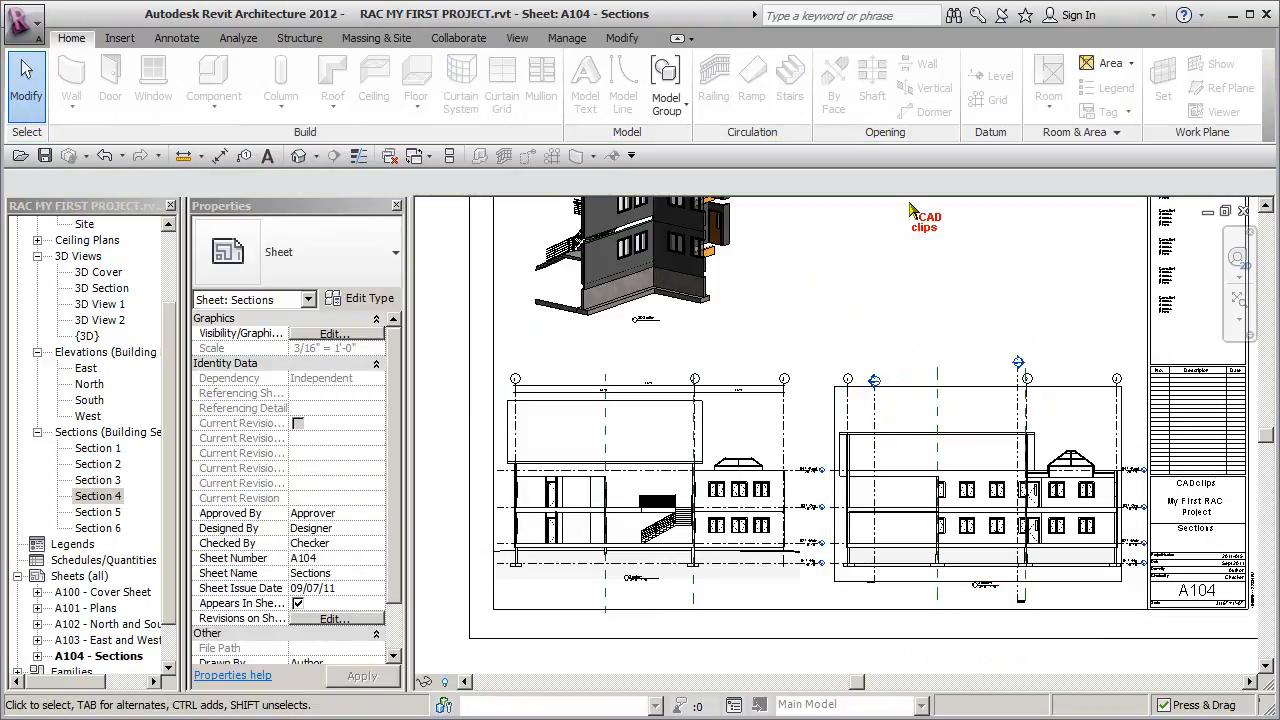
- Activate the Section 4 viewport, hide the section markers crossing the building, and deactivate the view
click(905, 370)
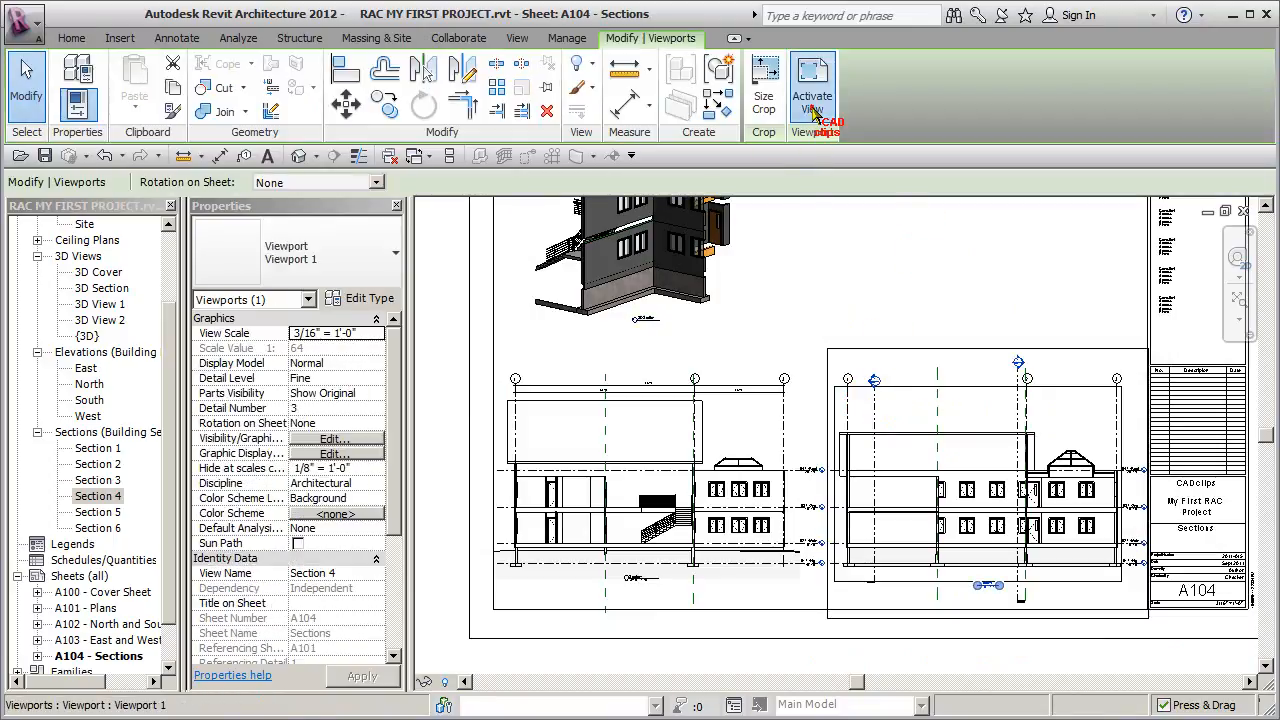
click(812, 100)
click(878, 405)
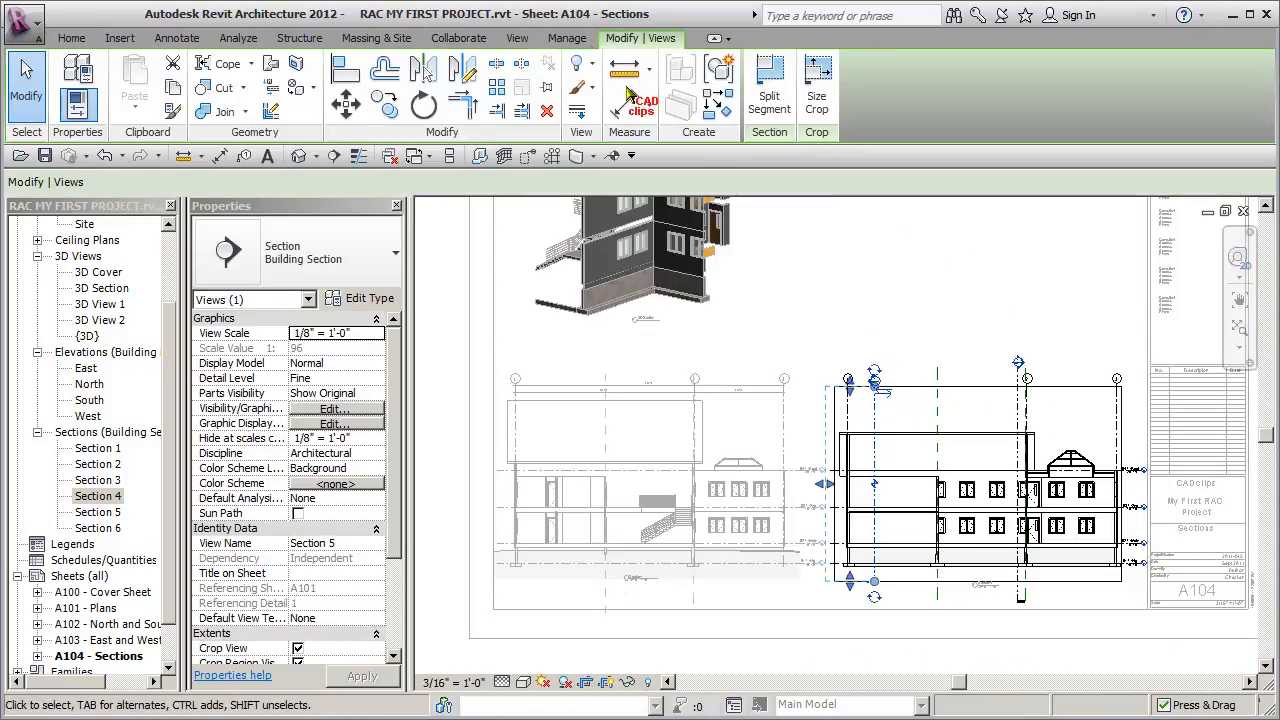
click(590, 66)
click(632, 136)
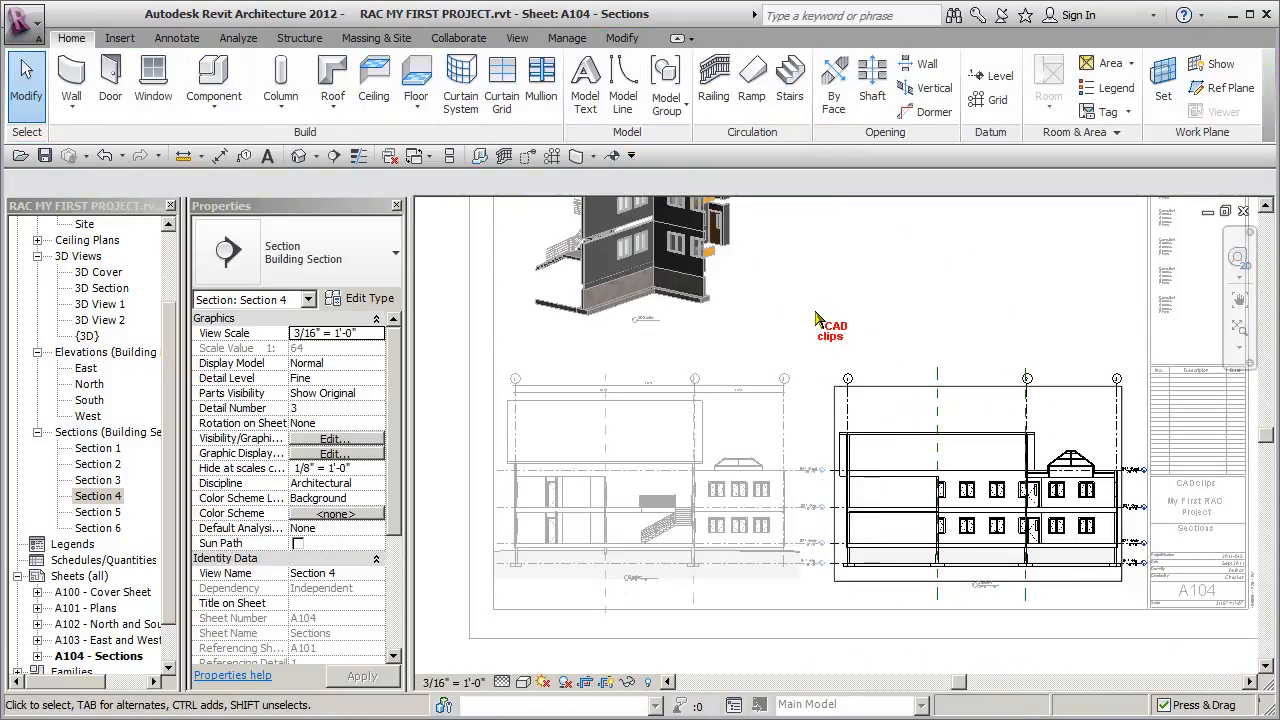
right_click(908, 395)
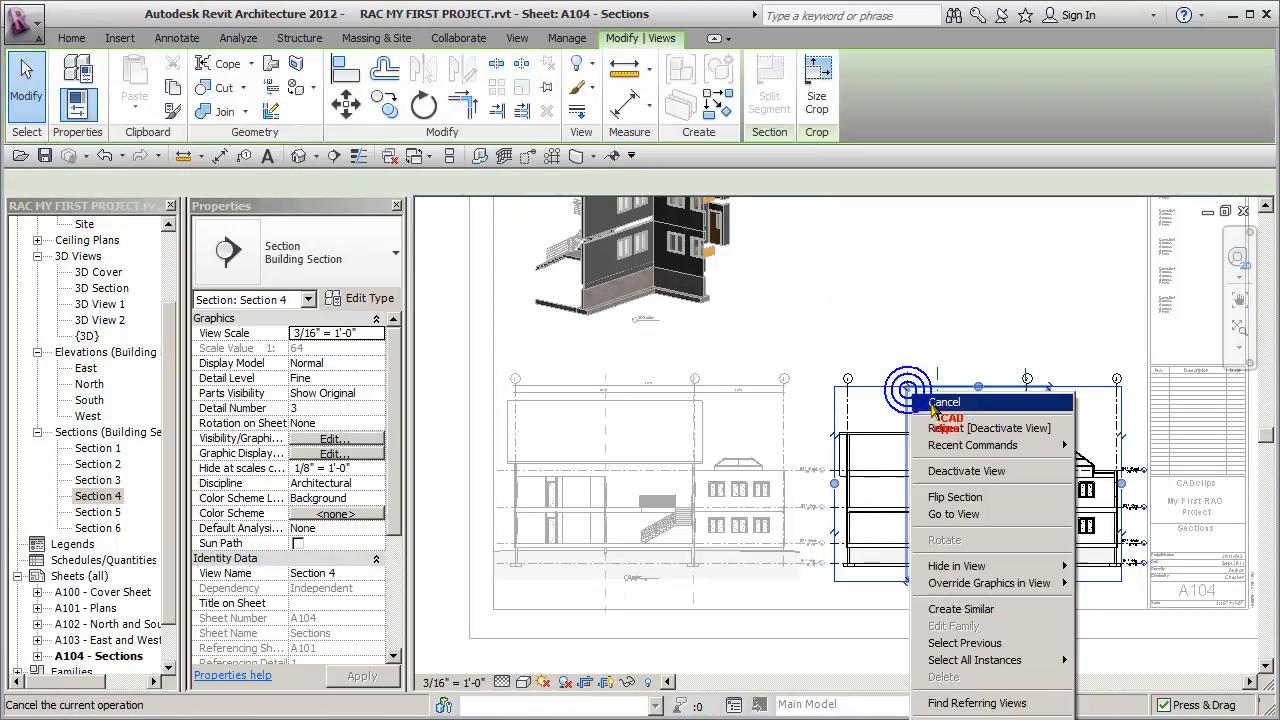
click(995, 471)
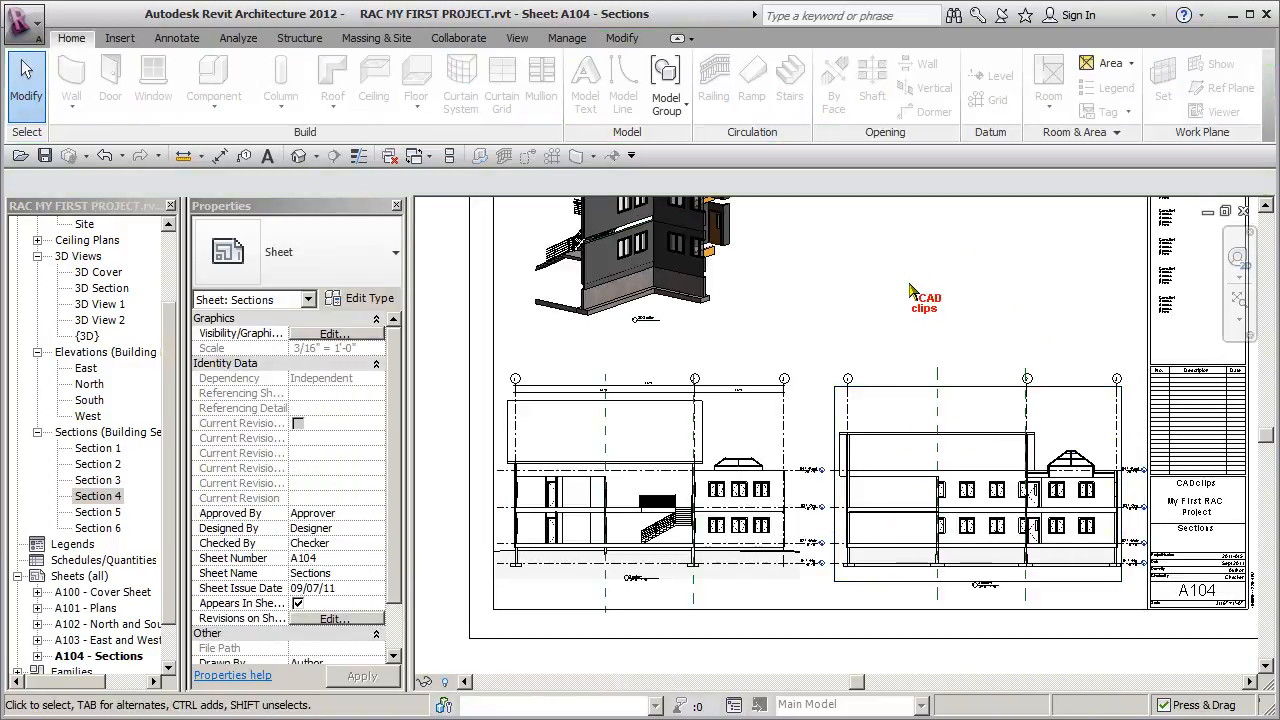
- Turn off crop region visibility for the Section 4 viewport
click(897, 535)
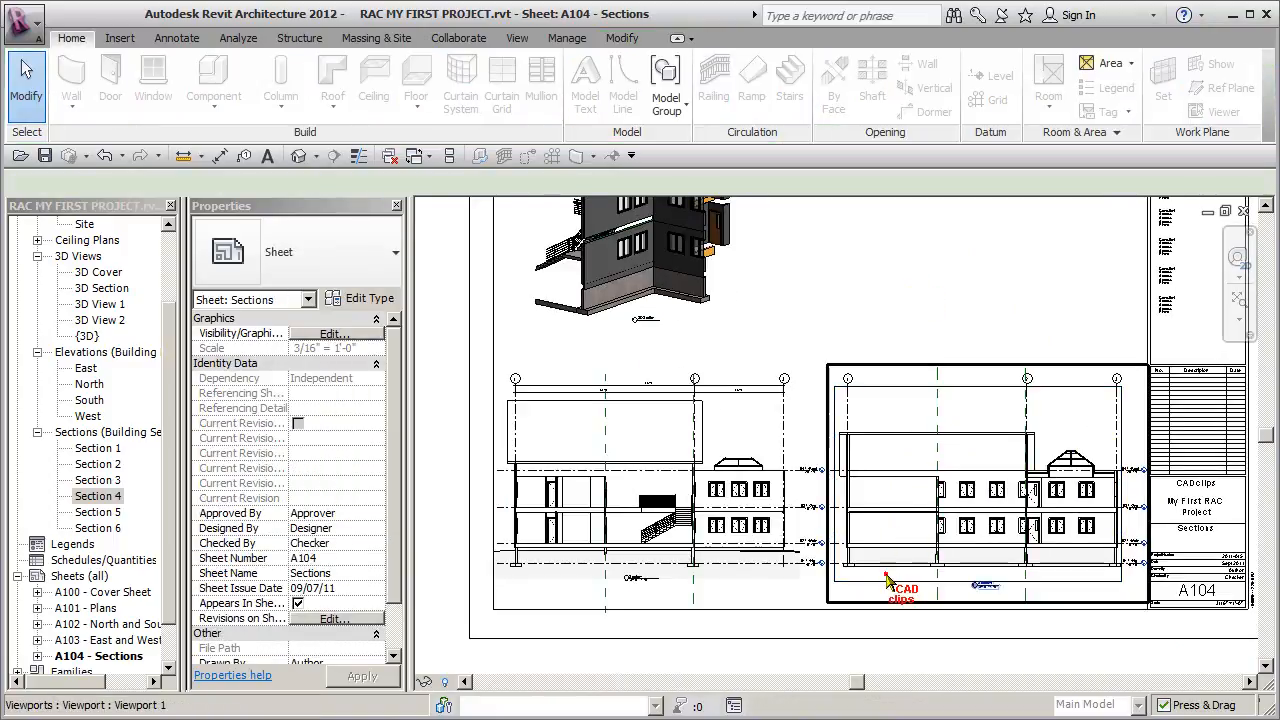
click(885, 580)
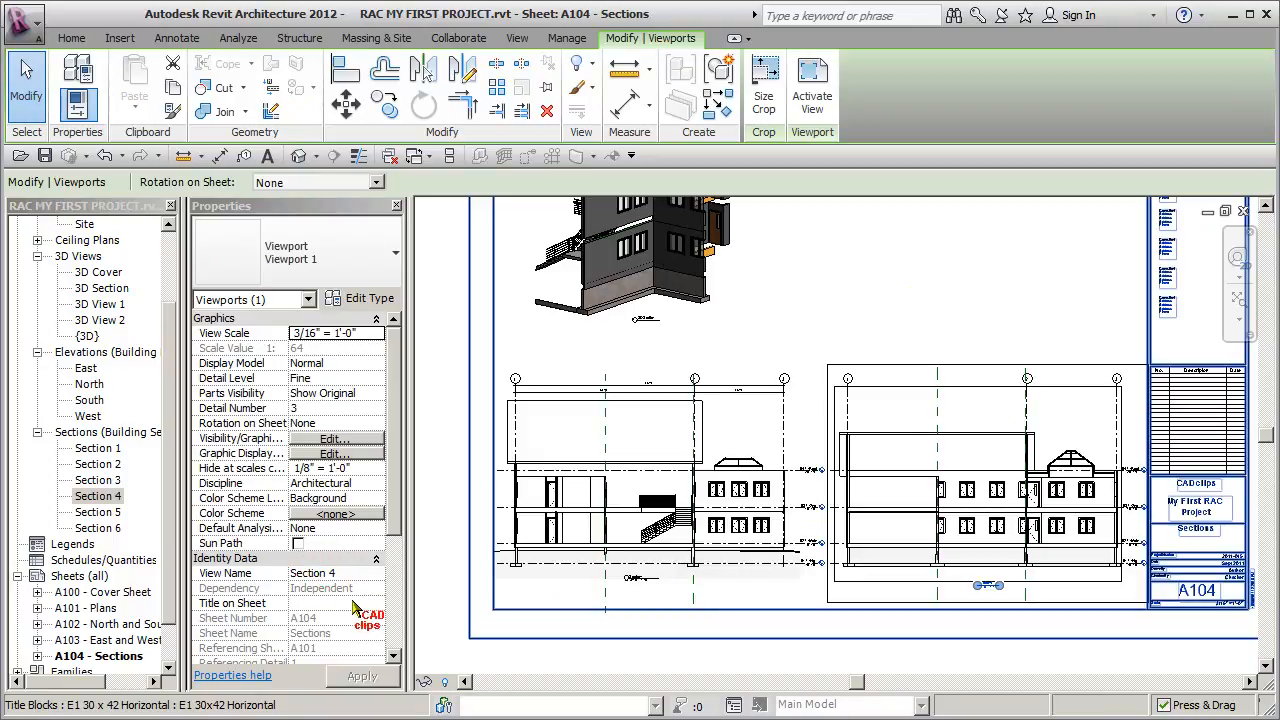
scroll(400, 585, down, 2)
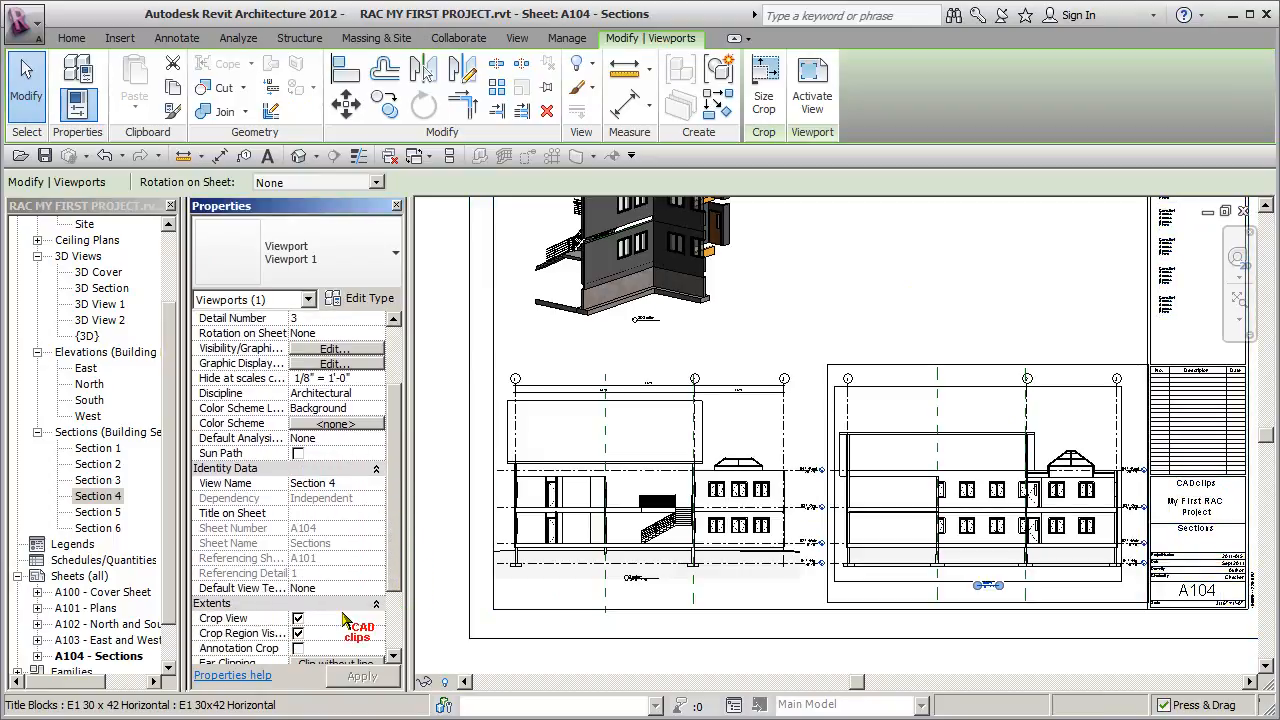
click(297, 633)
click(890, 268)
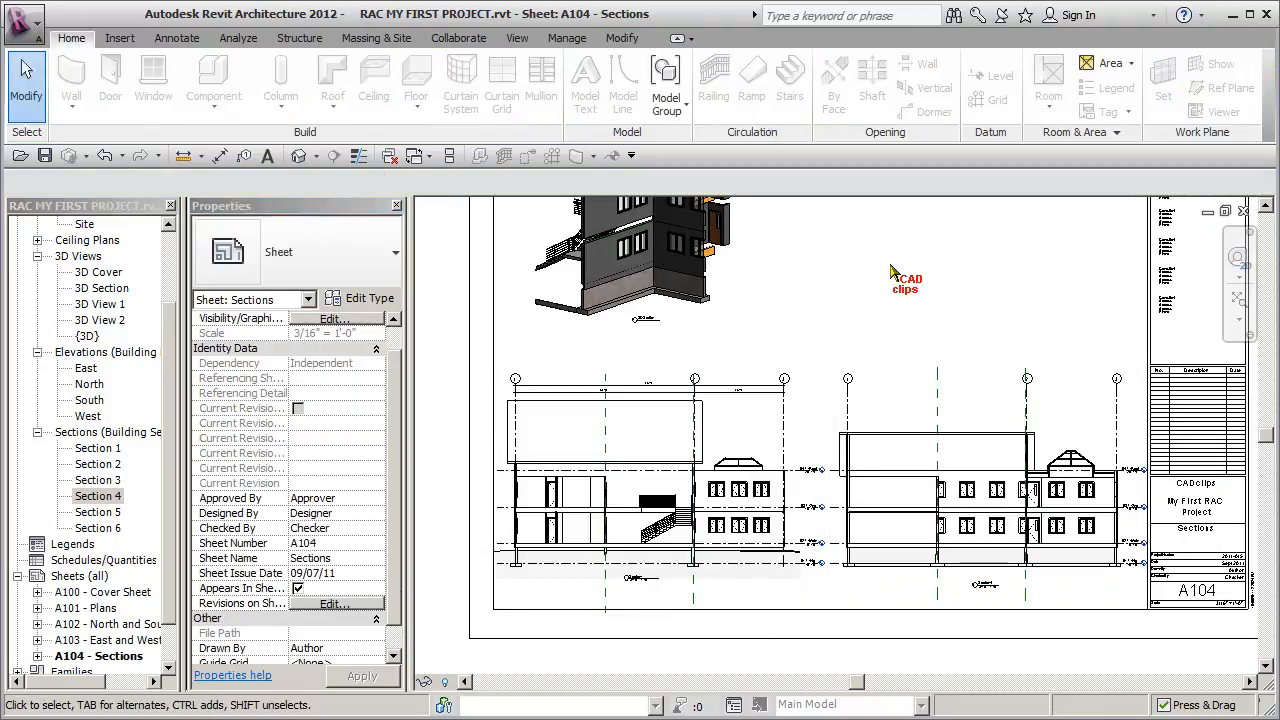
- Place Section 2 on the sheet beside the 3D section view and set its view scale to 3/16" = 1'-0"
middle_drag(897, 272, 912, 396)
click(98, 464)
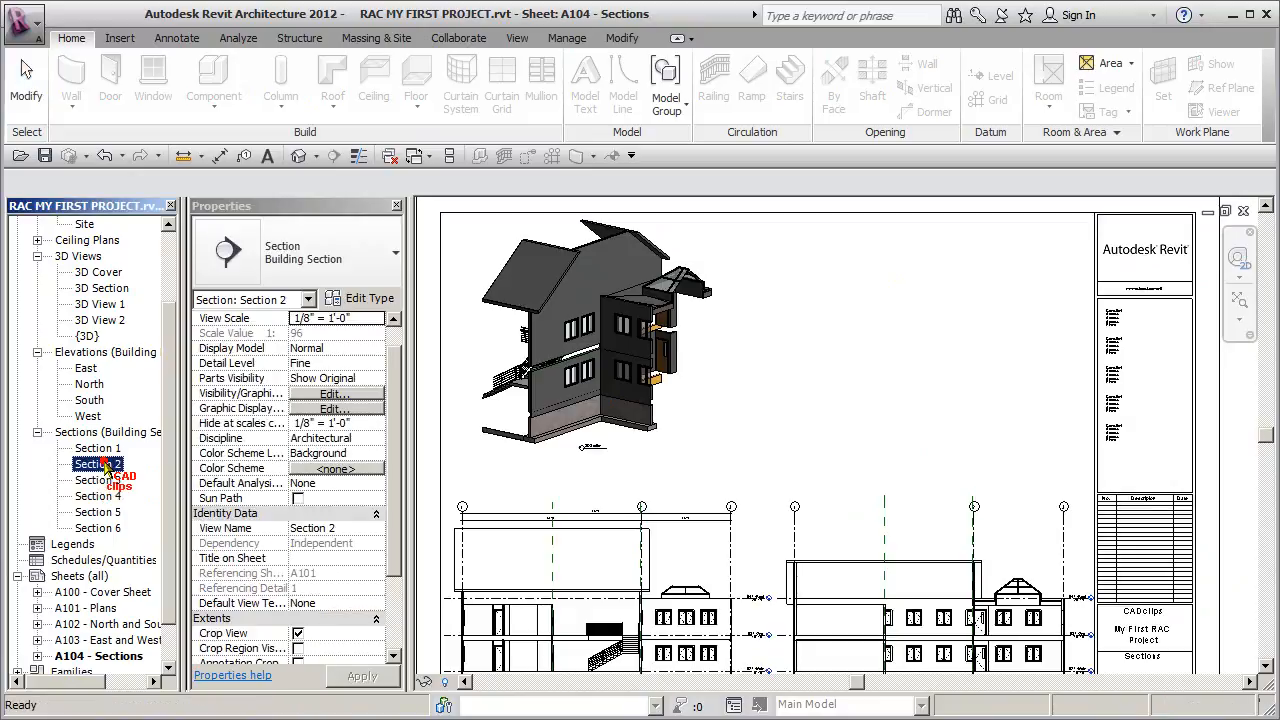
click(722, 452)
key(Escape)
click(838, 356)
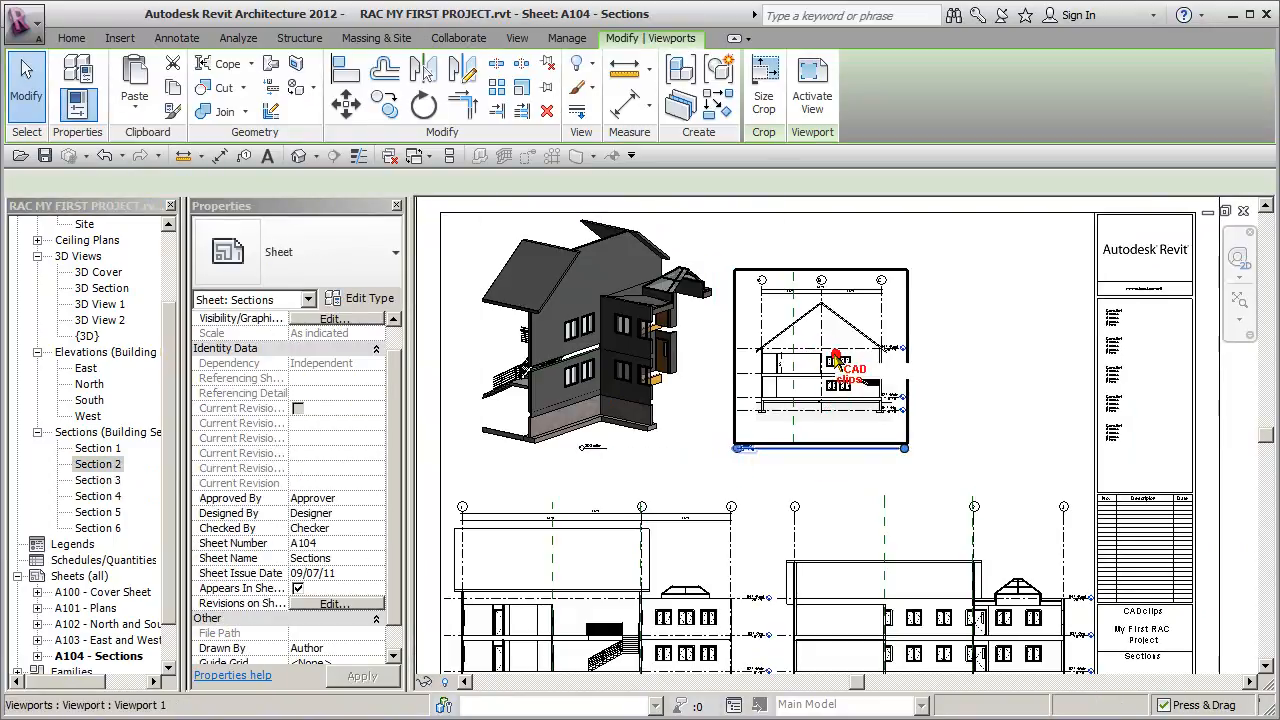
click(376, 319)
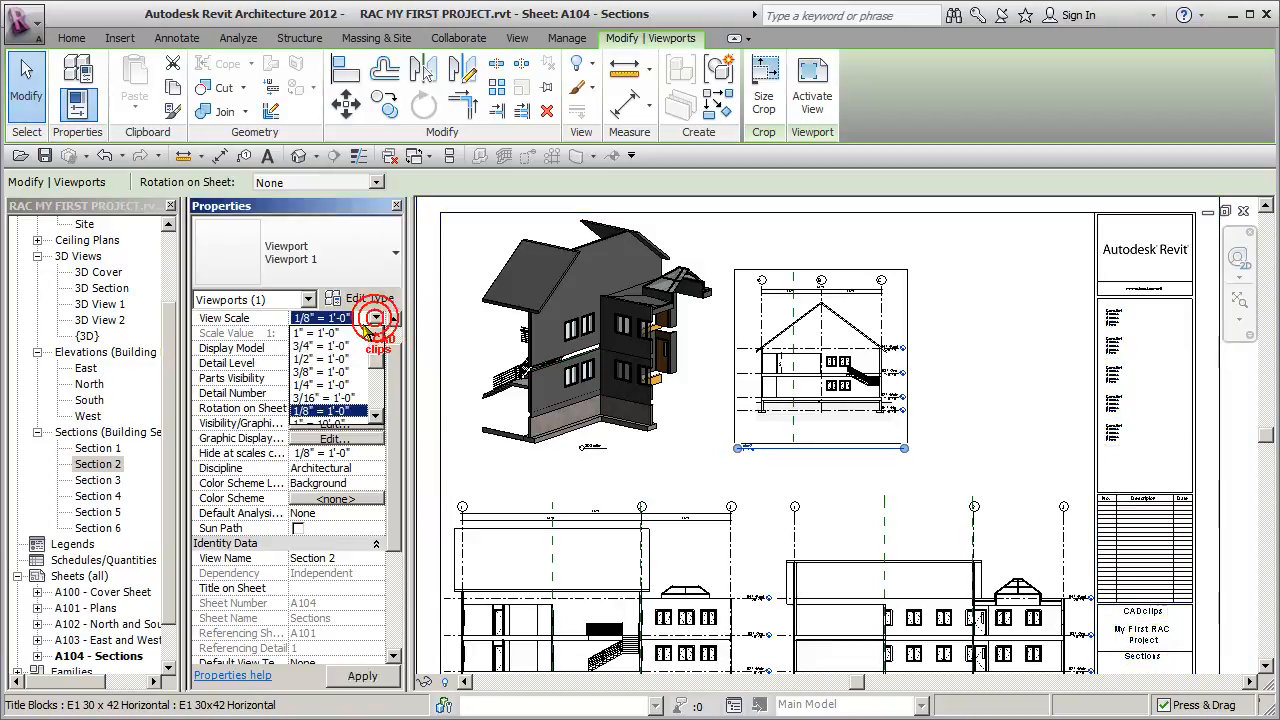
click(336, 398)
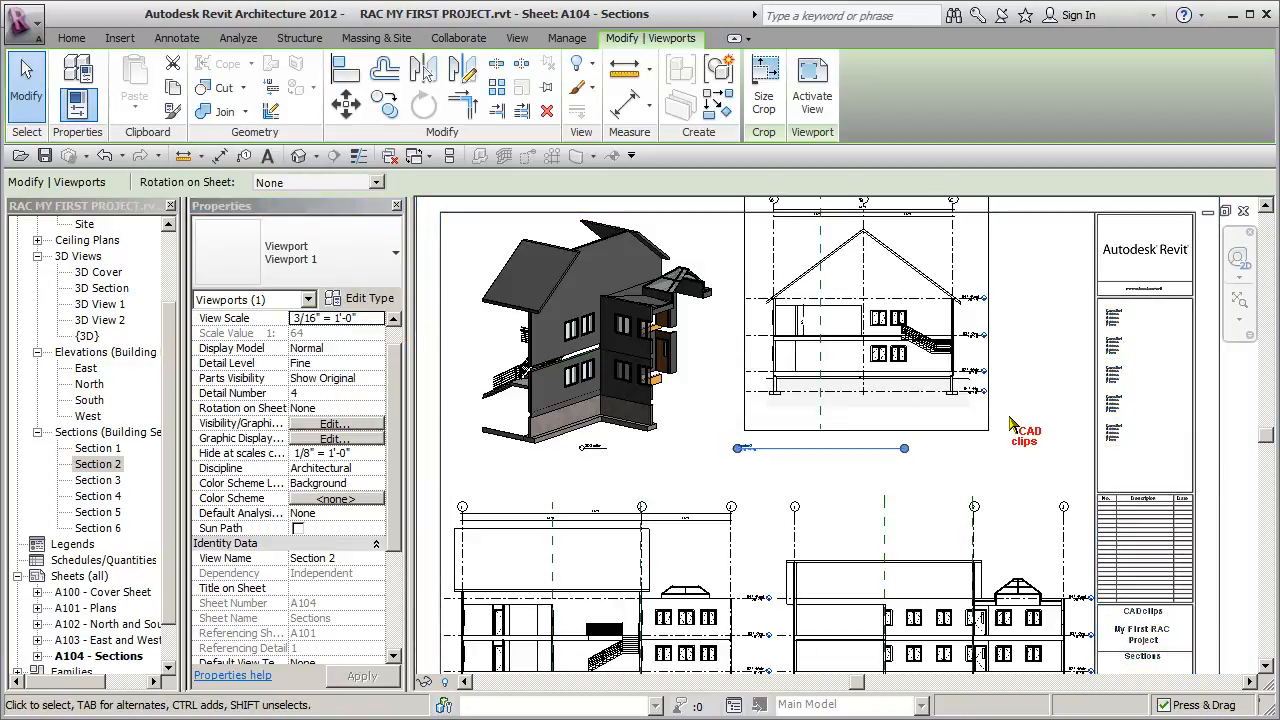
- Nudge the Section 2 viewport and the 3D Section viewport slightly to the left on the sheet
key(Left)
key(Left)
key(Left)
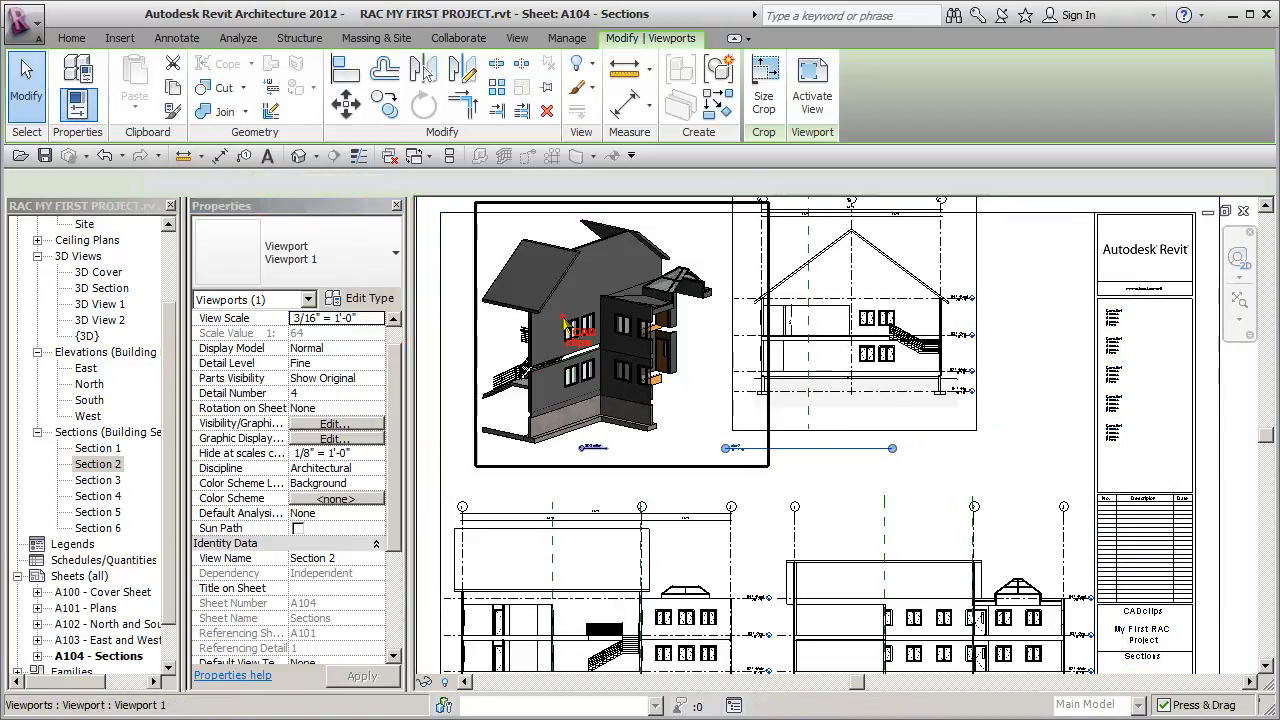
click(565, 325)
key(Left)
key(Left)
key(Left)
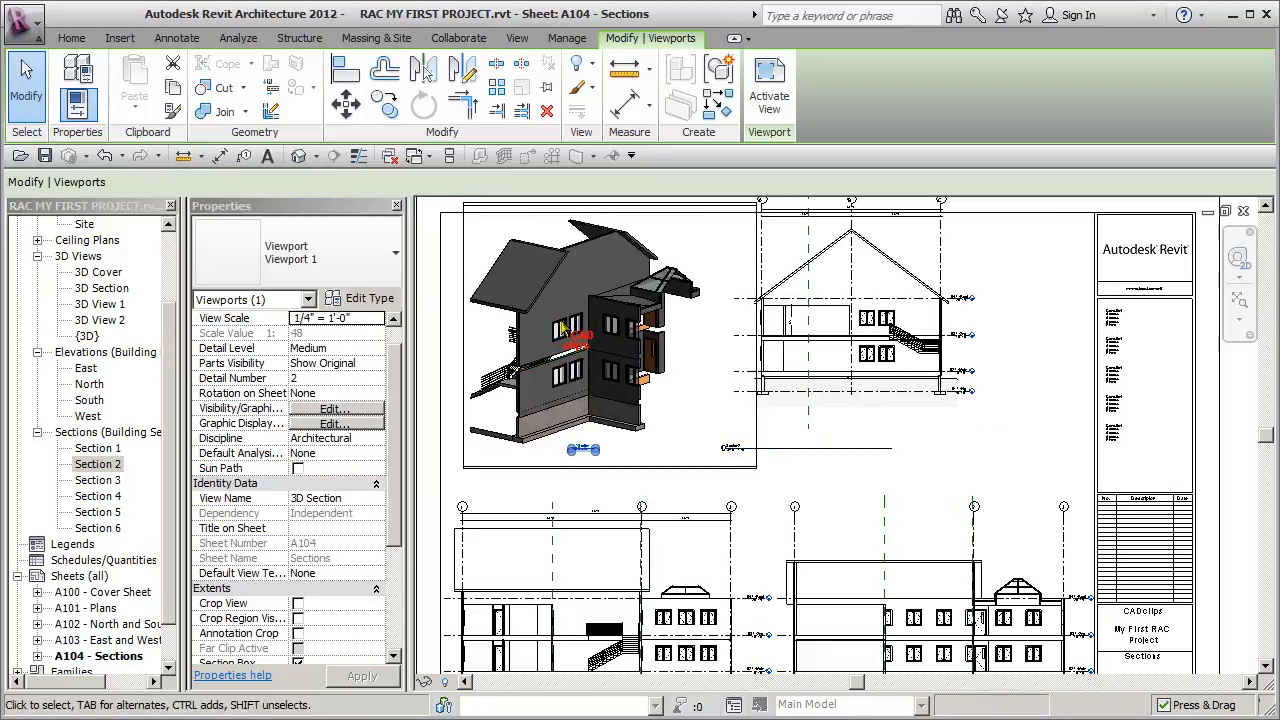
- Move the Section 2 viewport left and down, shorten its title line, and center the title just beneath the section drawing
drag(611, 336, 852, 349)
drag(744, 485, 820, 430)
click(803, 476)
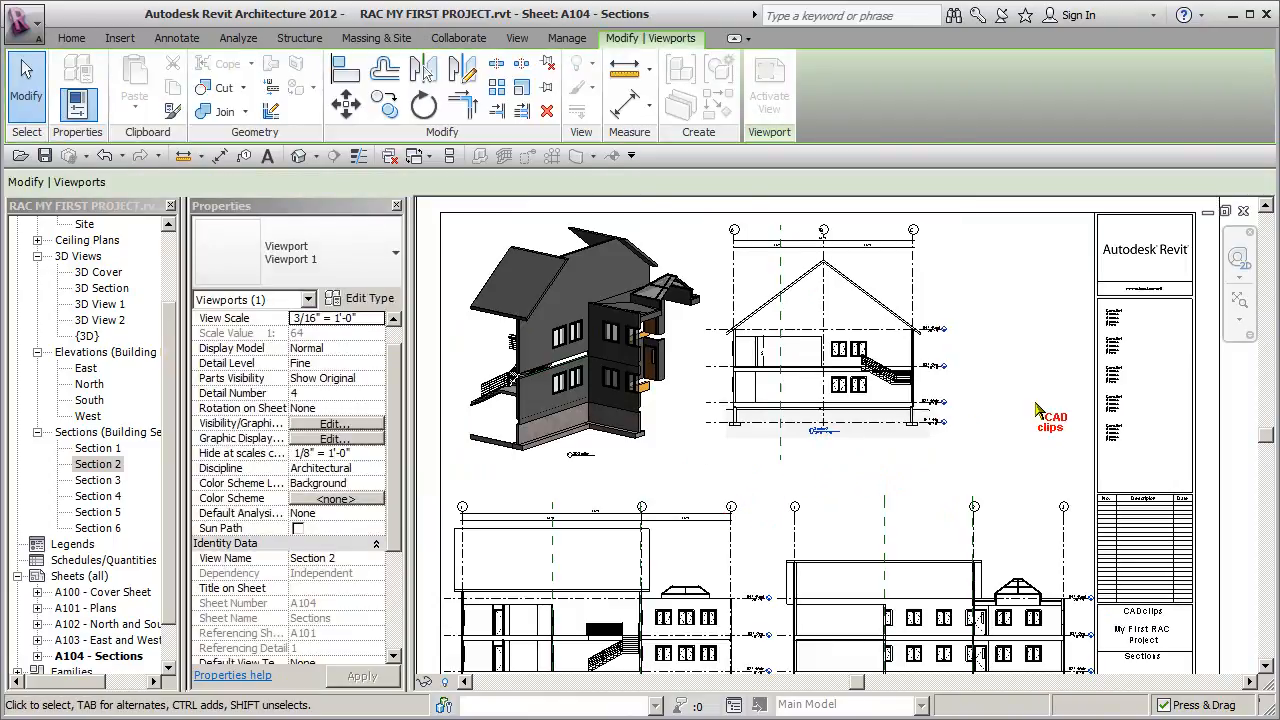
click(884, 372)
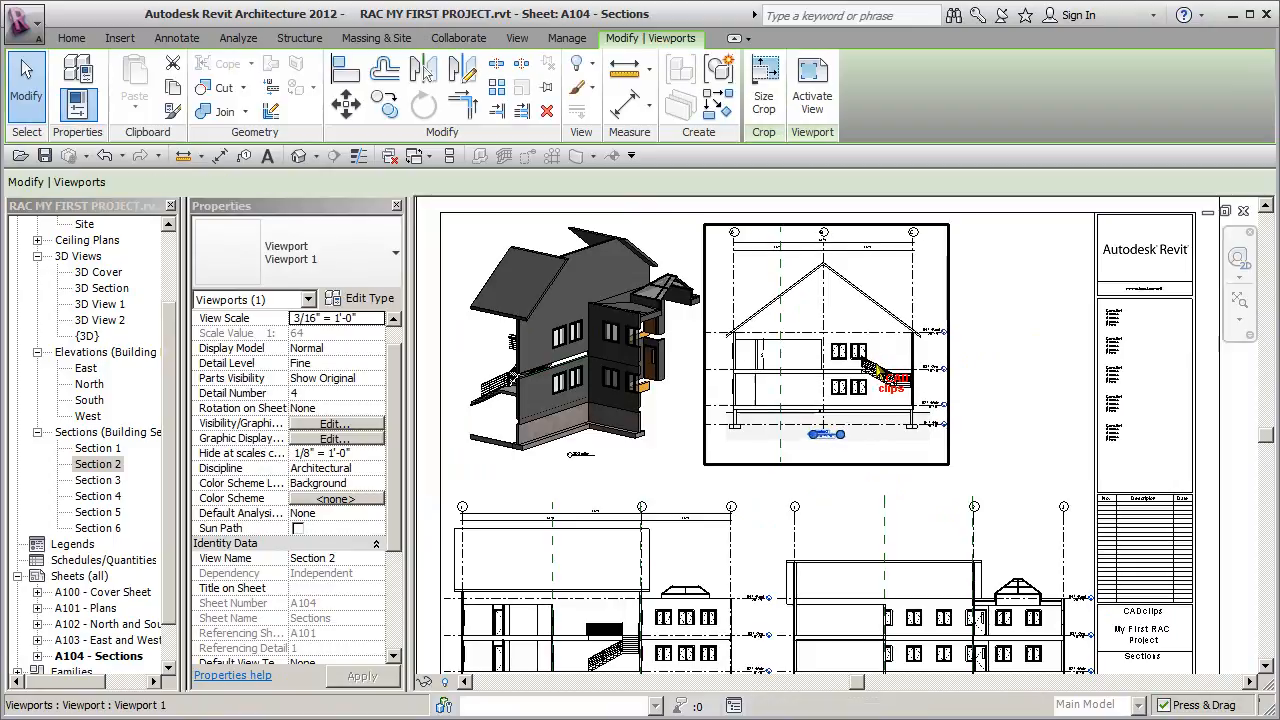
click(984, 410)
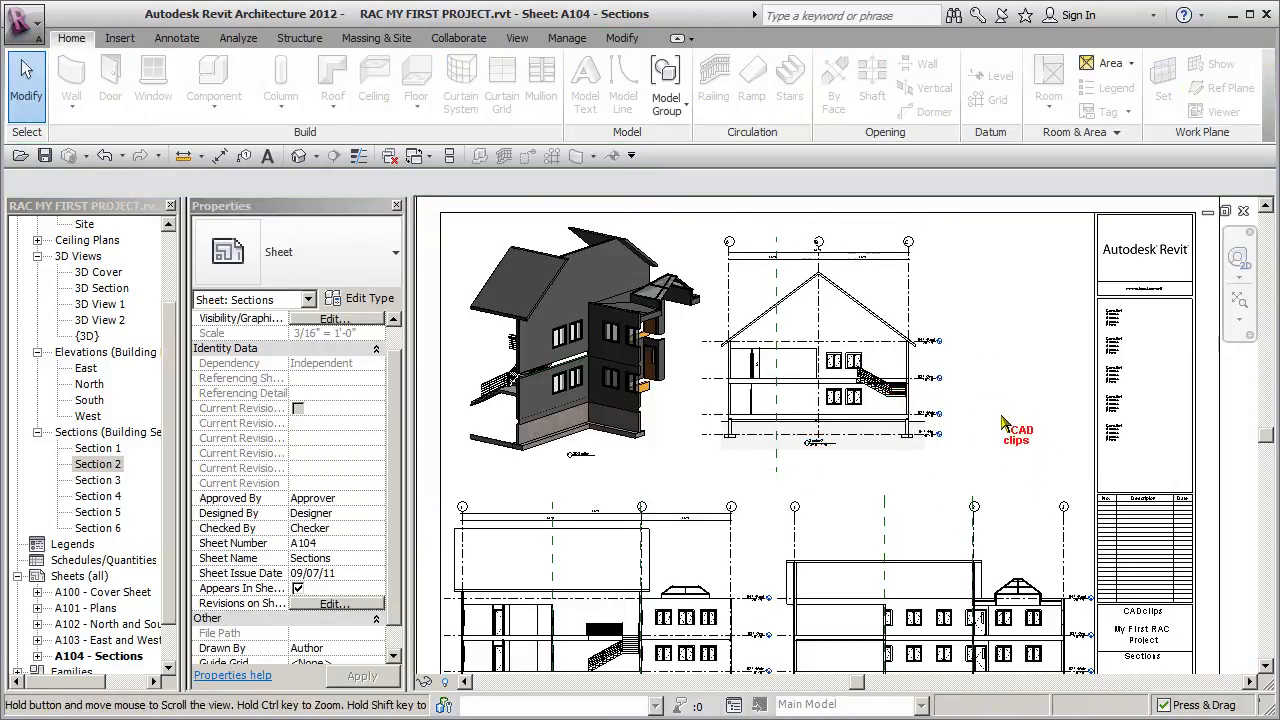
- Open the 02 T / Main floor plan
middle_drag(1007, 439, 1004, 358)
middle_drag(918, 345, 972, 380)
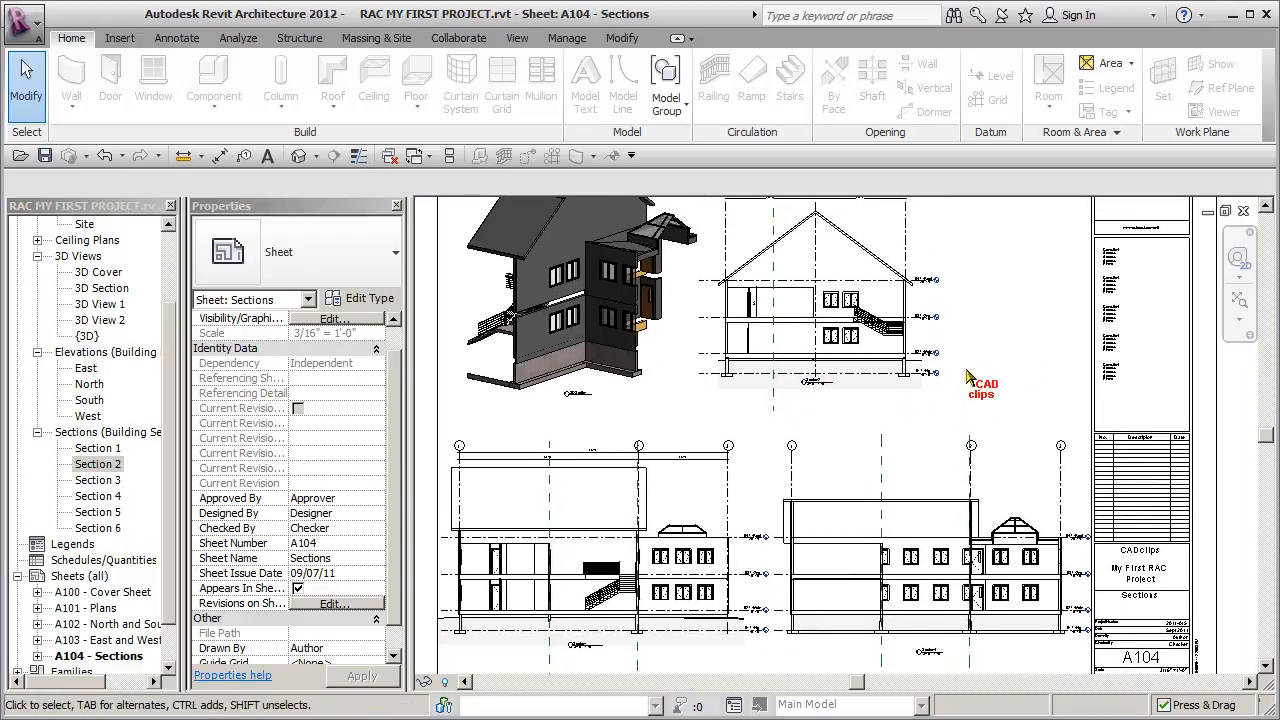
scroll(910, 345, up, 4)
middle_drag(925, 426, 994, 155)
middle_drag(854, 510, 1111, 508)
middle_drag(812, 514, 943, 513)
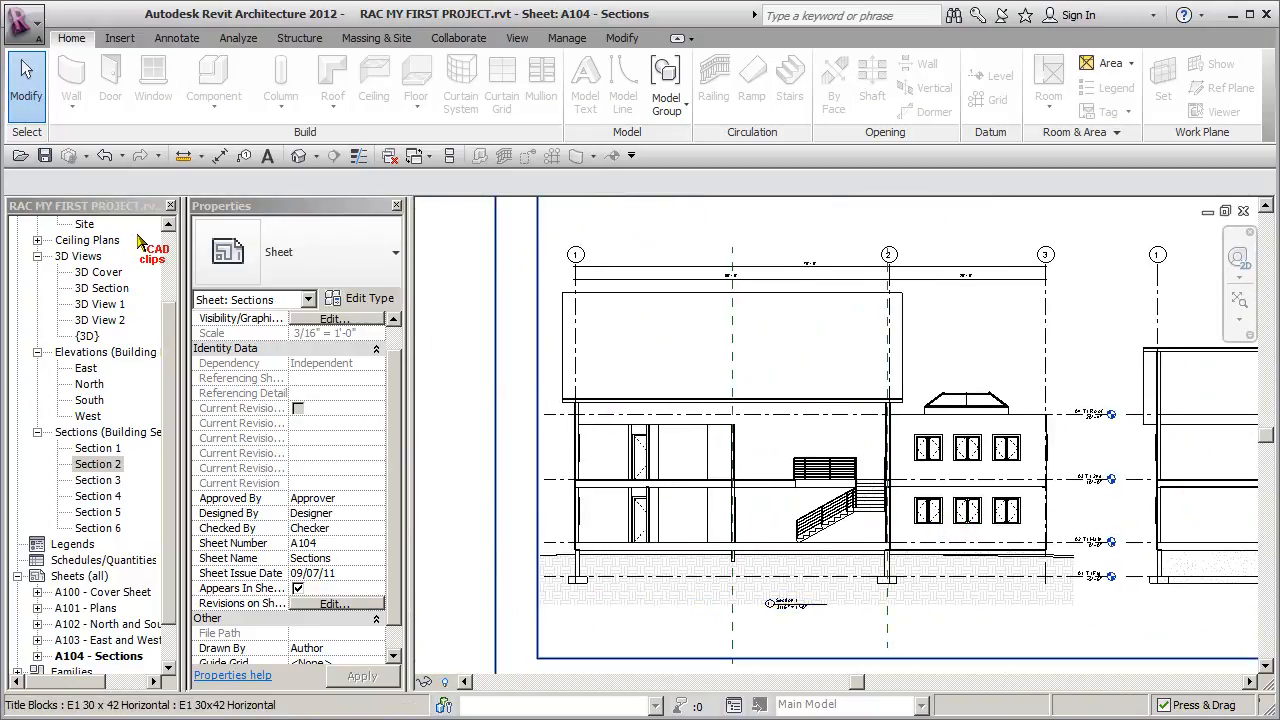
click(171, 245)
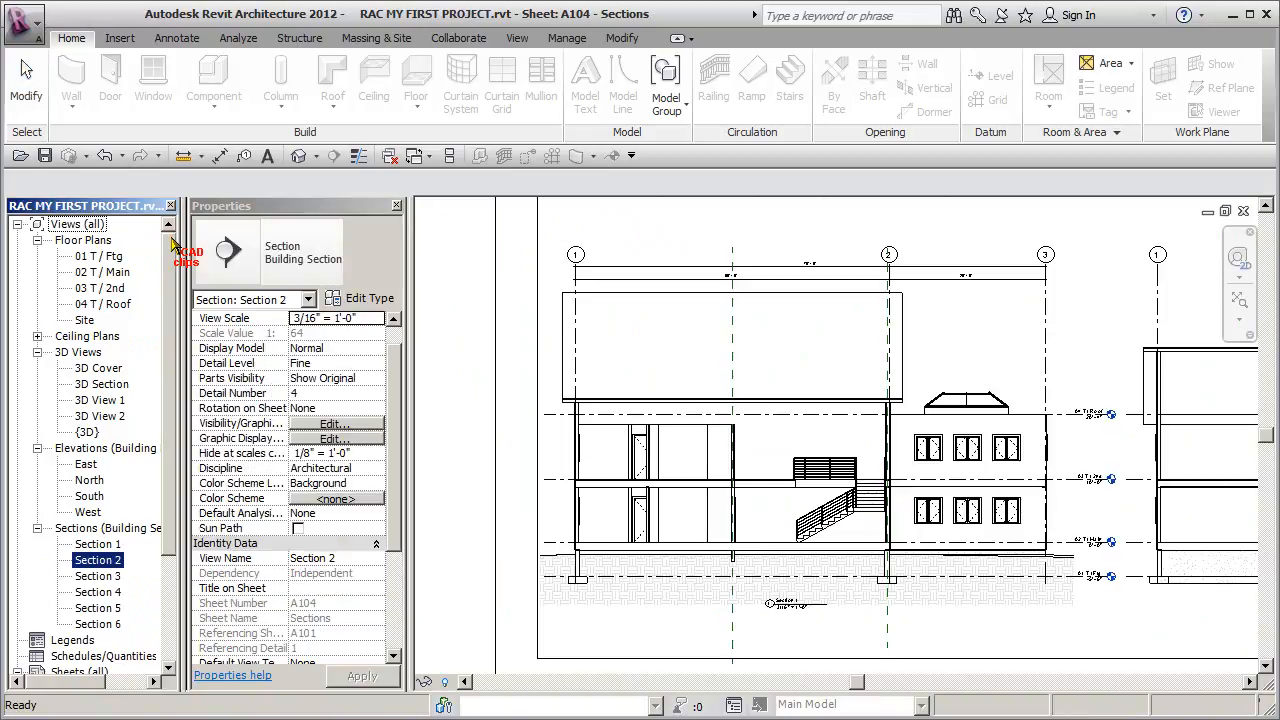
double_click(112, 273)
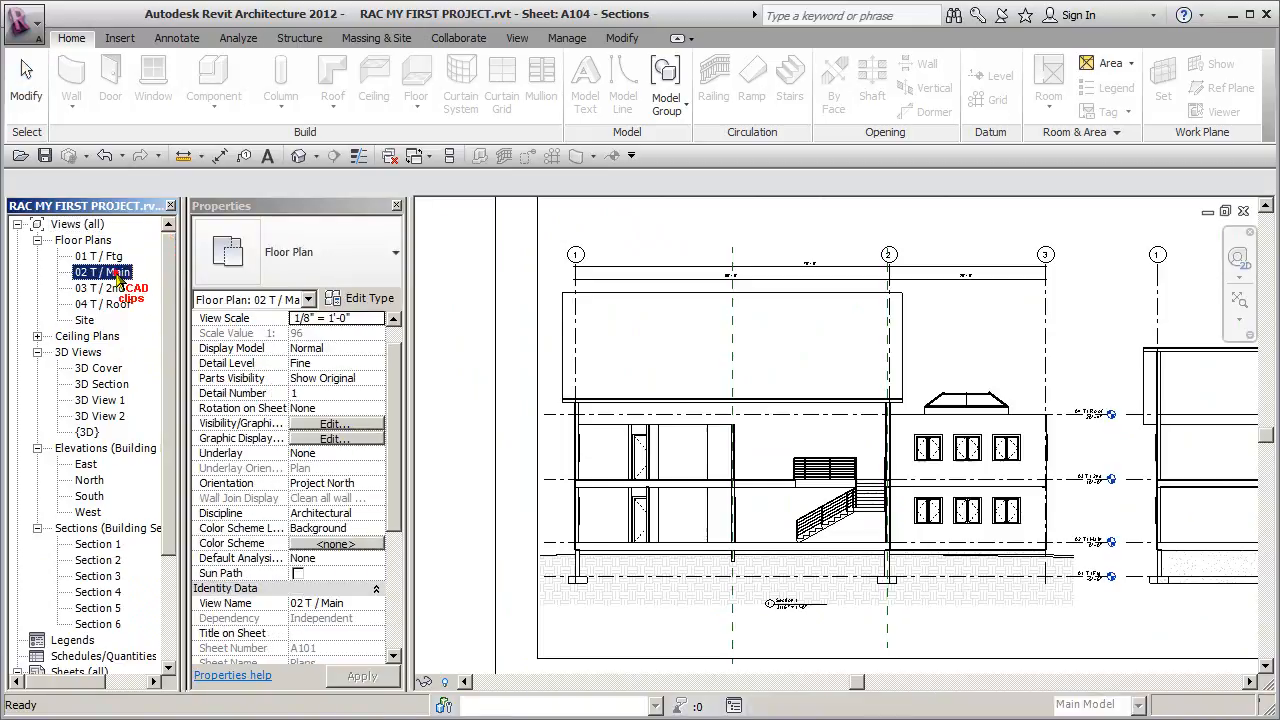
- Examine the section markers around the entrance doors and stairs on the main floor plan
scroll(847, 625, up, 1)
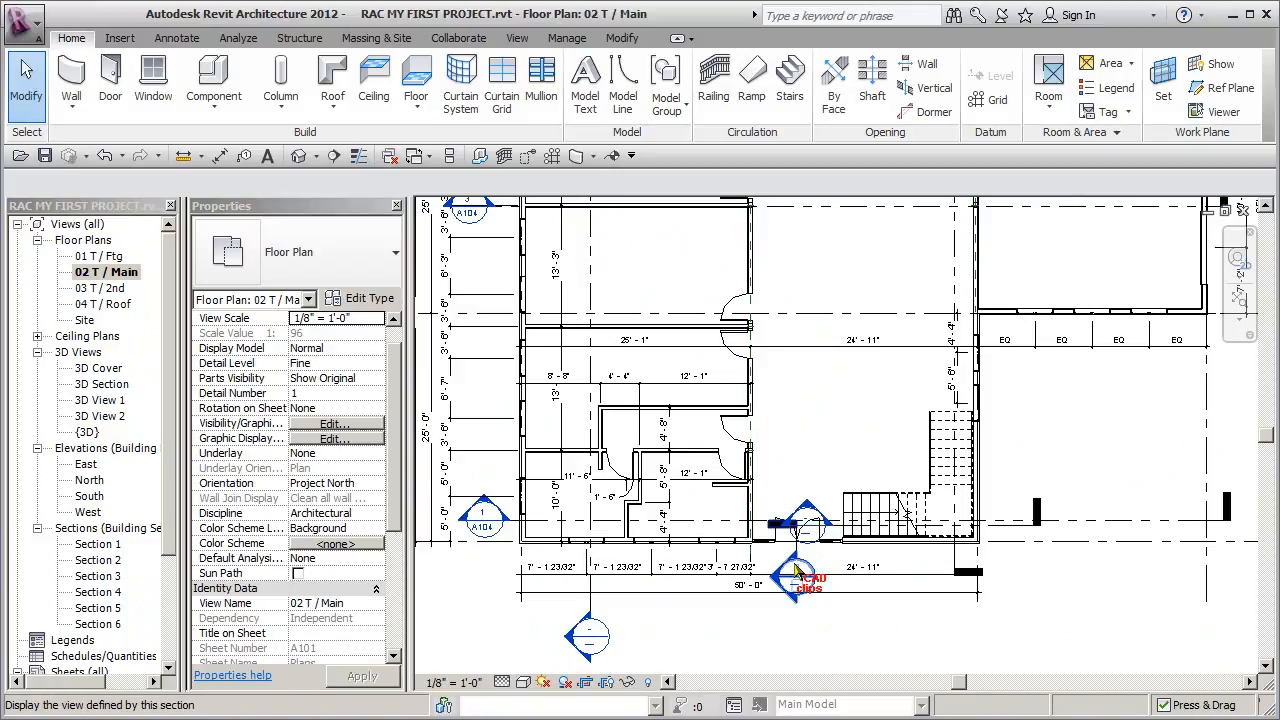
middle_drag(798, 553, 794, 524)
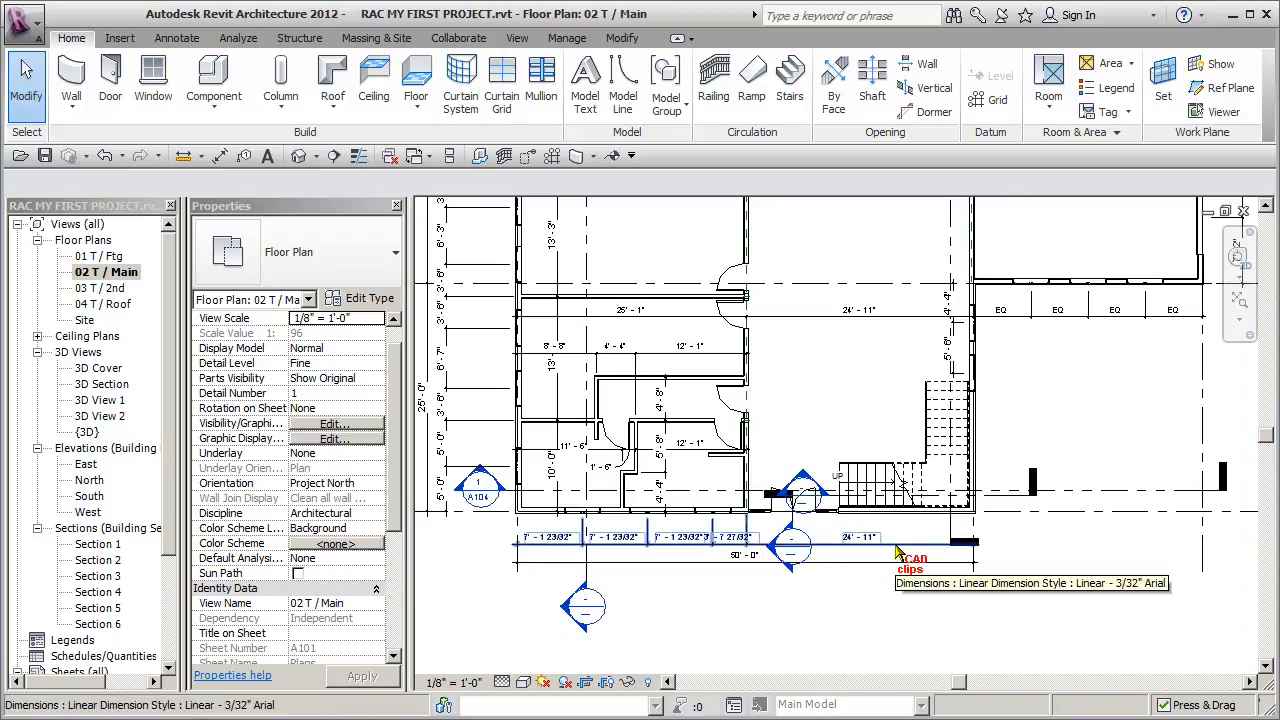
scroll(897, 553, down, 3)
drag(676, 388, 820, 392)
key(Escape)
scroll(884, 580, up, 3)
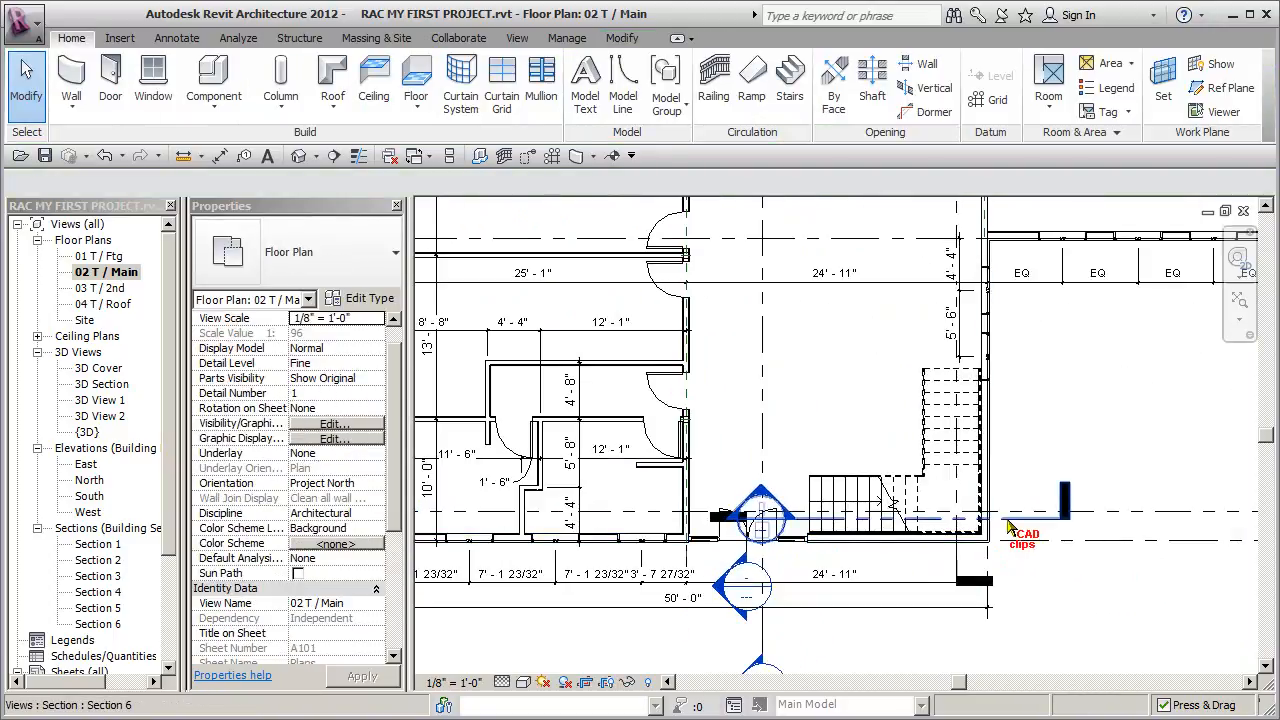
click(1062, 560)
key(Escape)
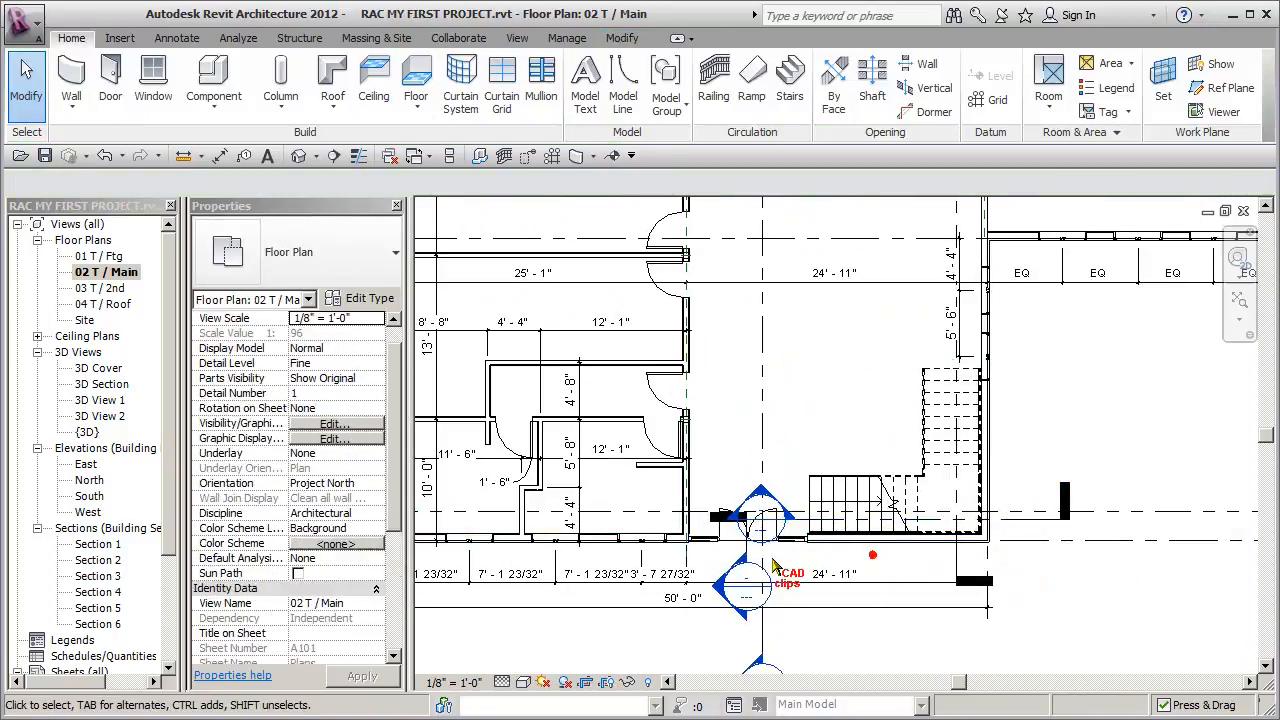
- Delete the short Section 3 marker crossing the entrance doors on the plan, together with its view
click(745, 550)
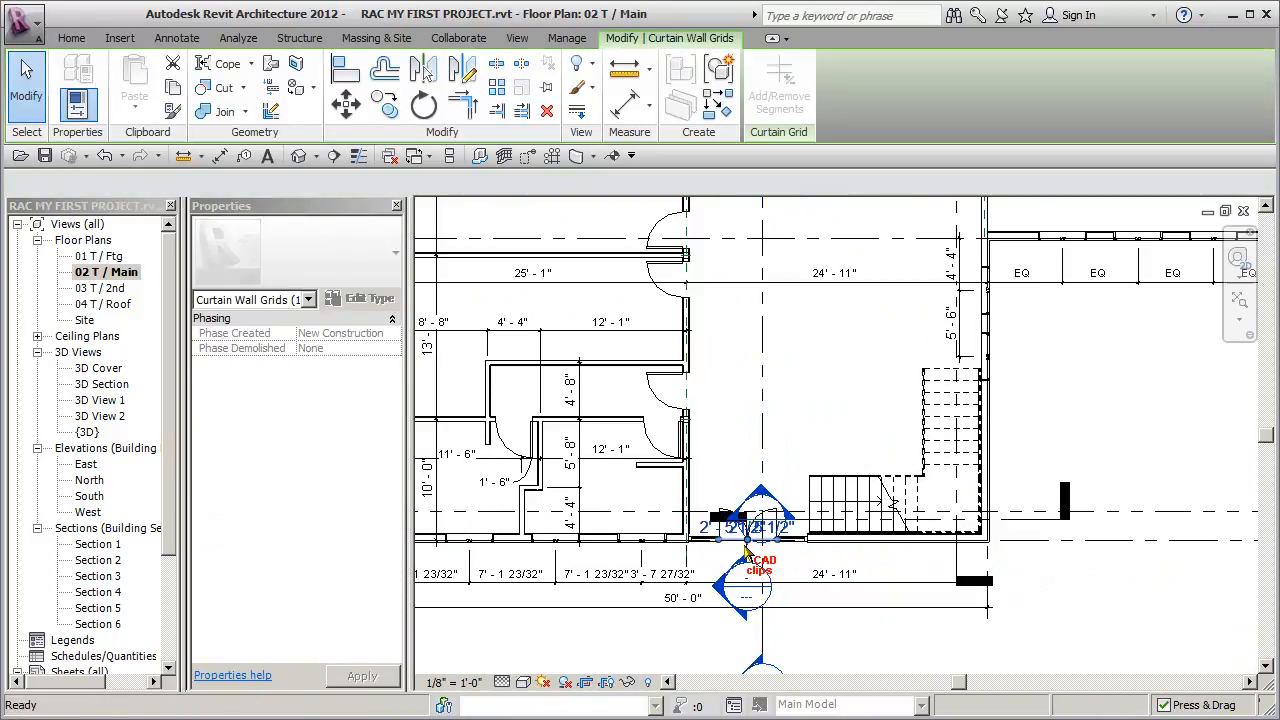
key(Escape)
scroll(785, 560, up, 2)
click(105, 157)
scroll(732, 560, up, 4)
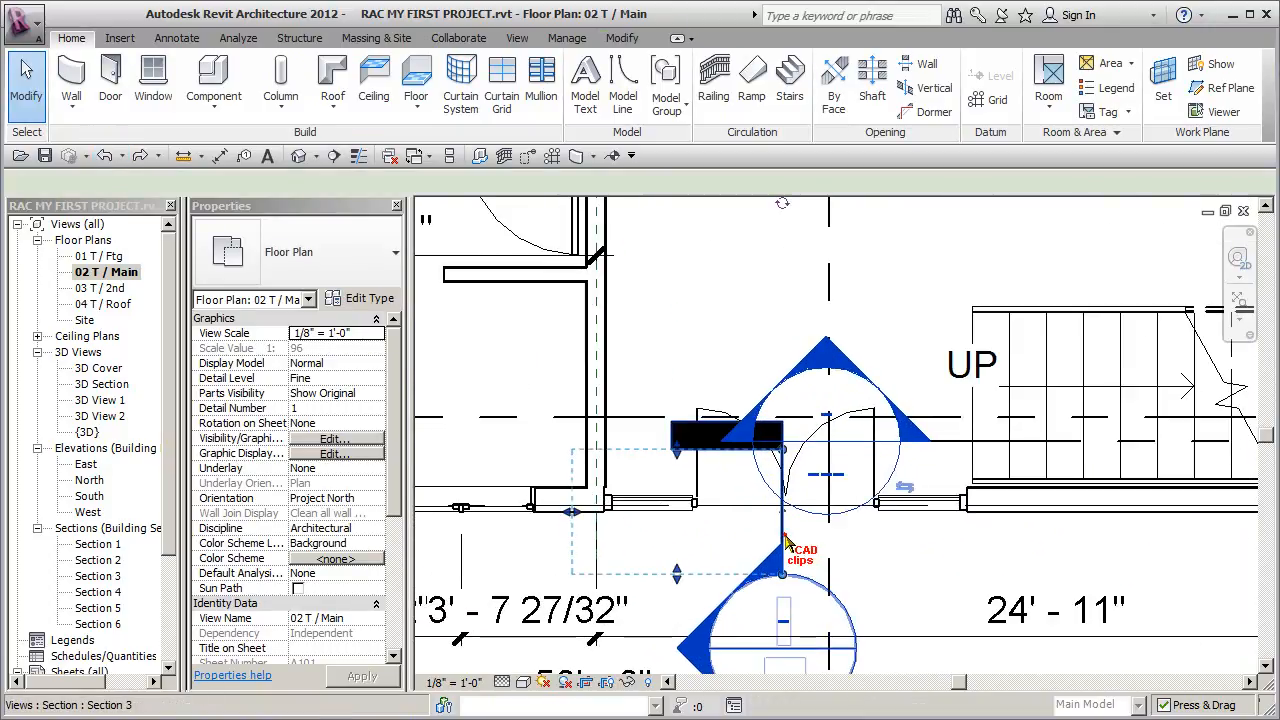
click(783, 506)
key(Delete)
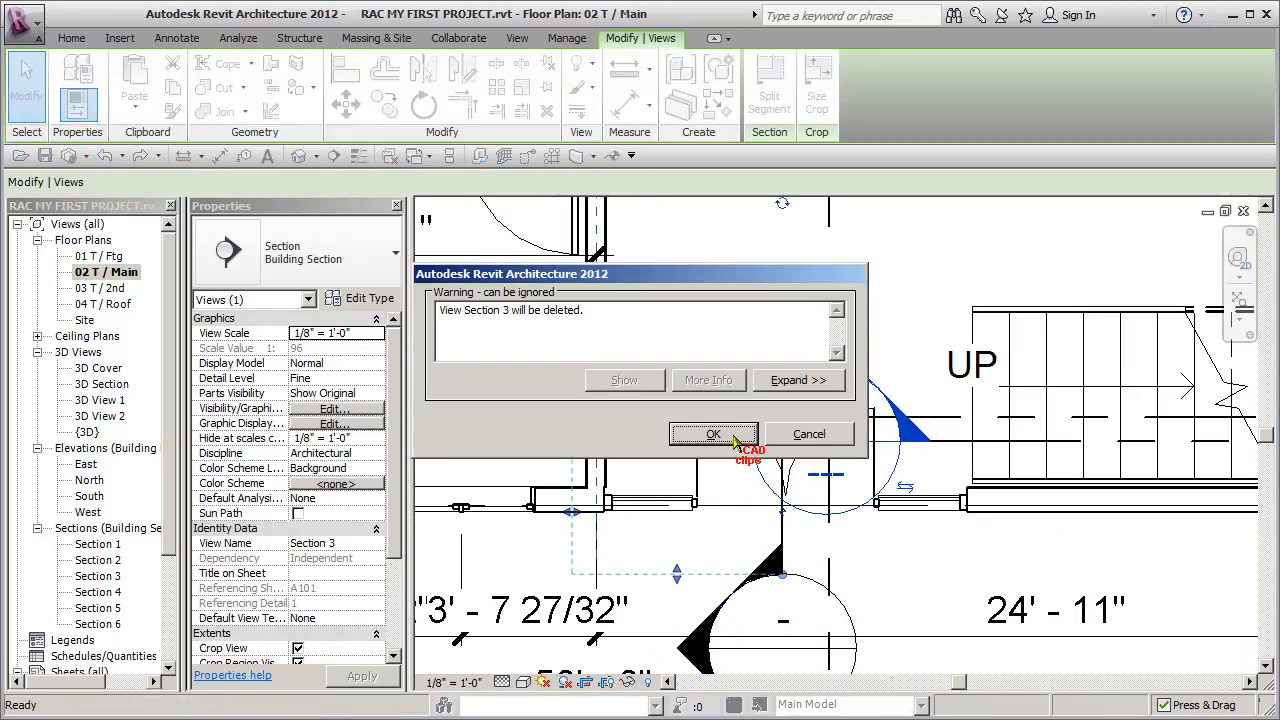
click(713, 434)
- Open the Section 5 view from its section head on the main floor plan
scroll(975, 597, down, 4)
middle_drag(957, 582, 850, 427)
scroll(845, 450, up, 1)
scroll(837, 588, down, 1)
double_click(817, 533)
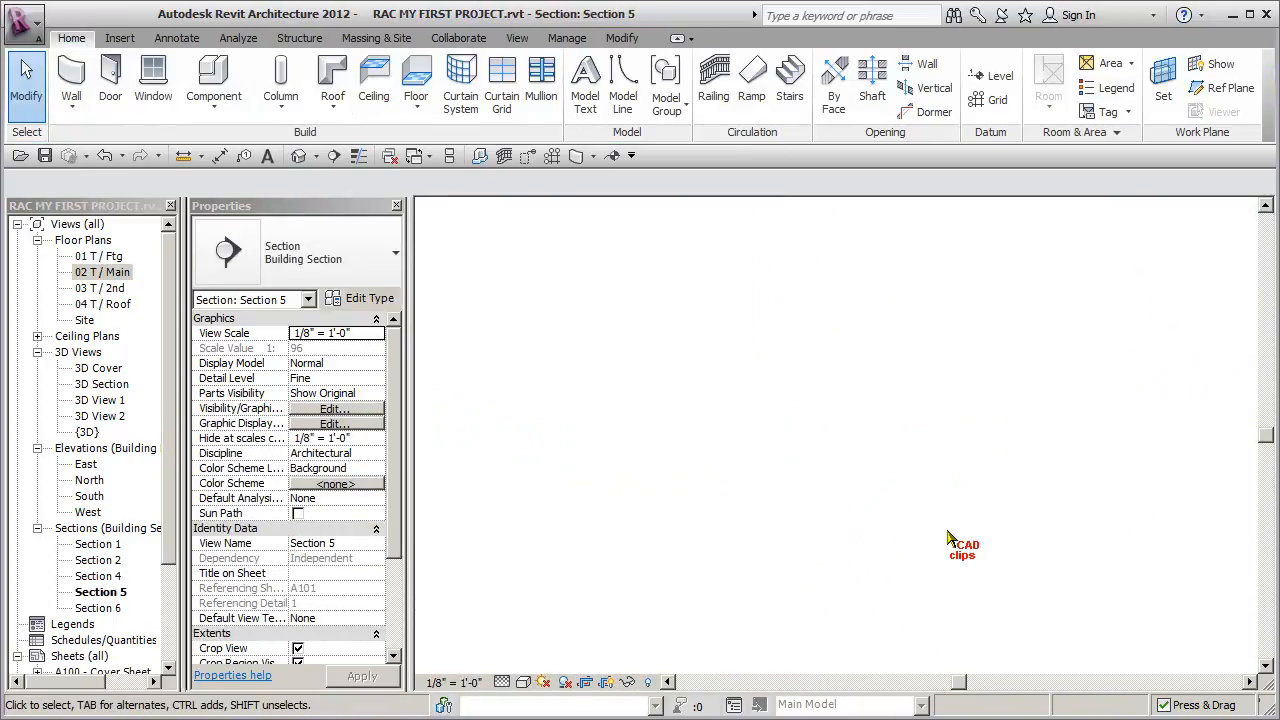
- Create a 1/4" = 1'-0" callout around the exterior wall at grid C, from below the footing to above the roof eave
scroll(651, 505, up, 3)
scroll(690, 505, down, 1)
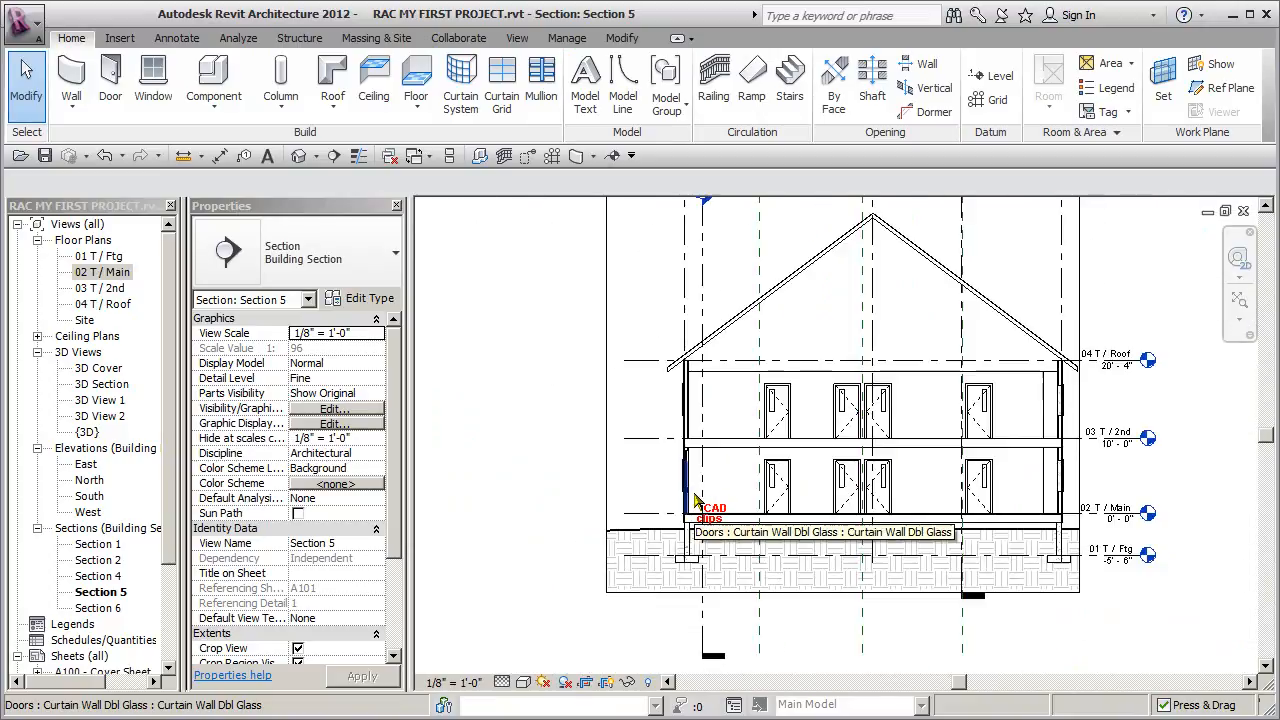
middle_drag(703, 455, 698, 477)
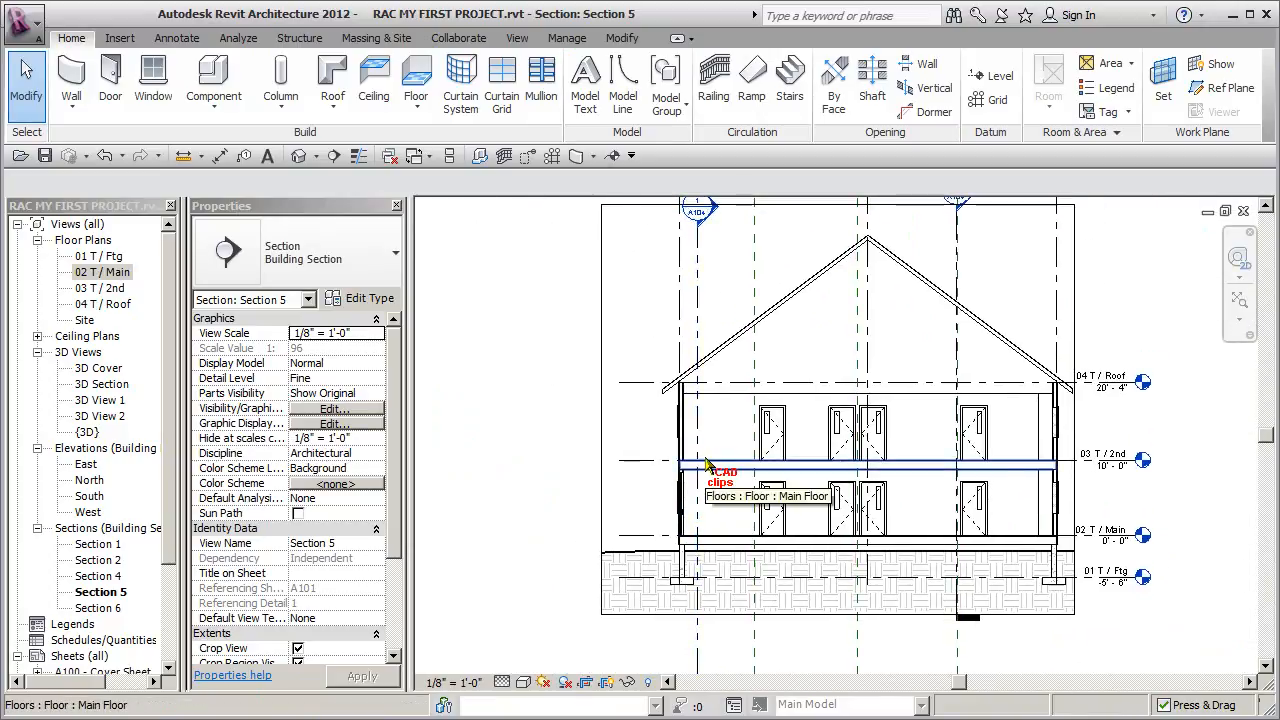
click(517, 38)
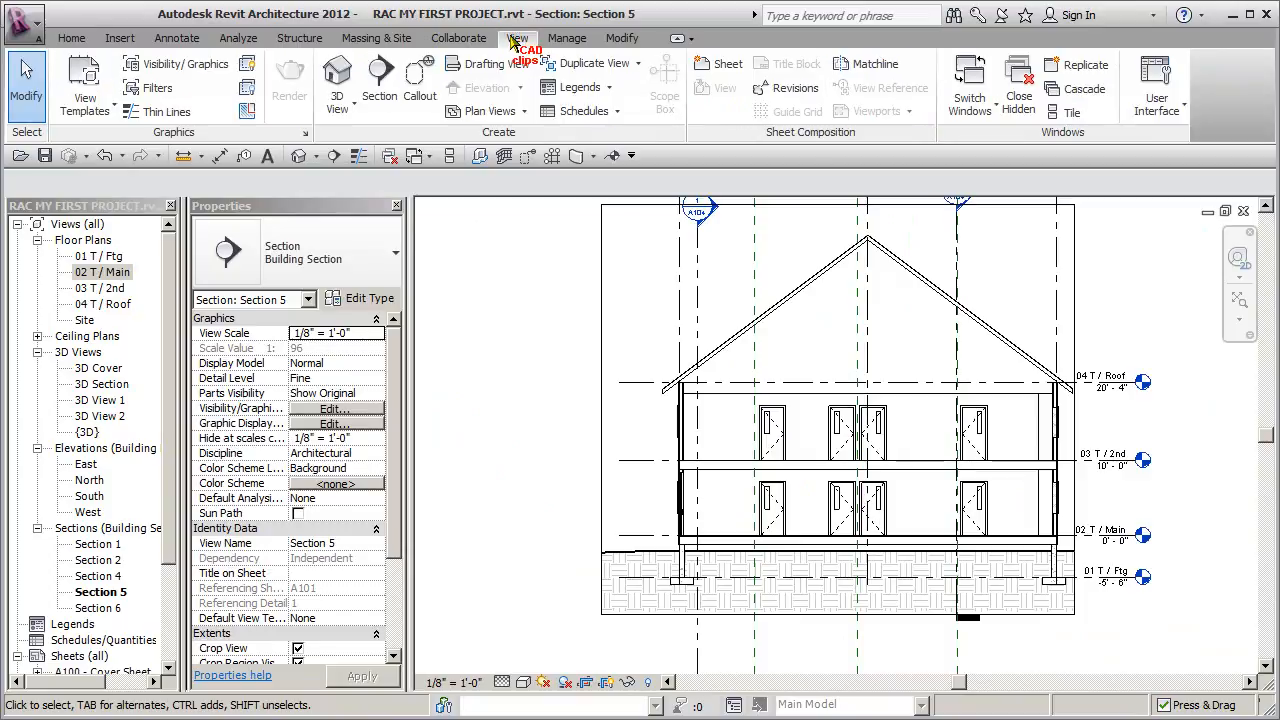
click(418, 80)
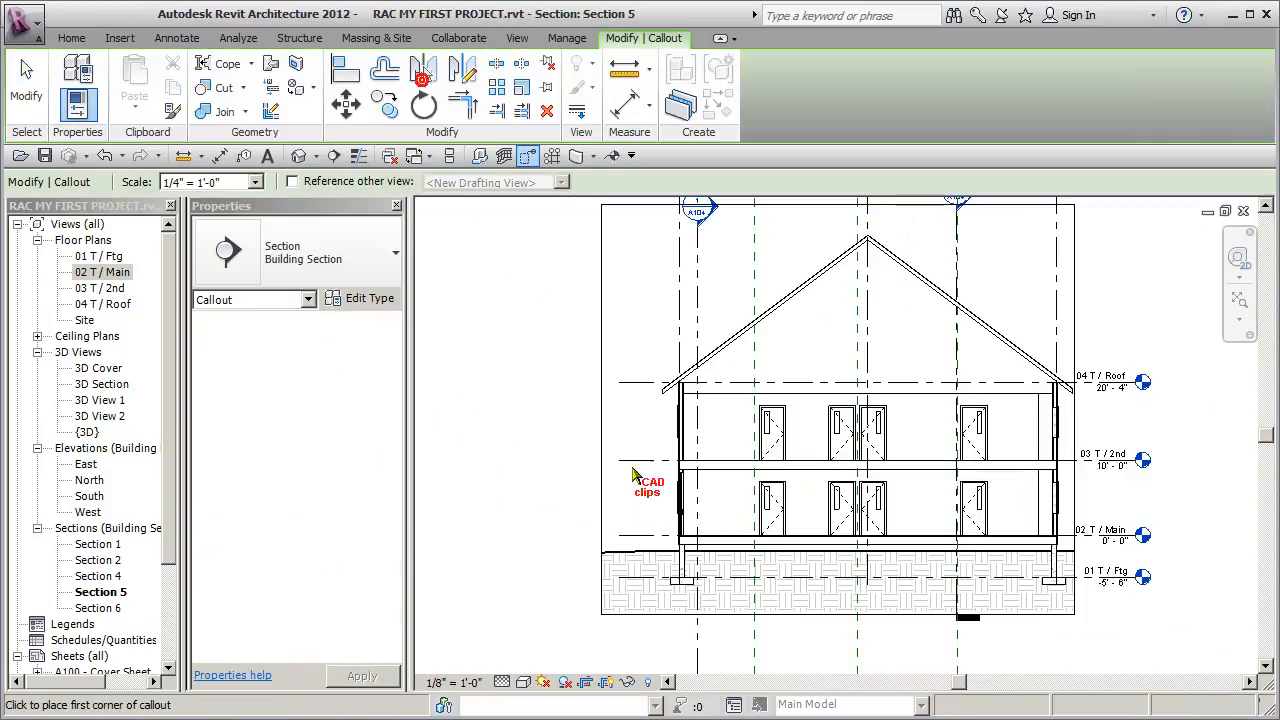
click(661, 601)
click(727, 355)
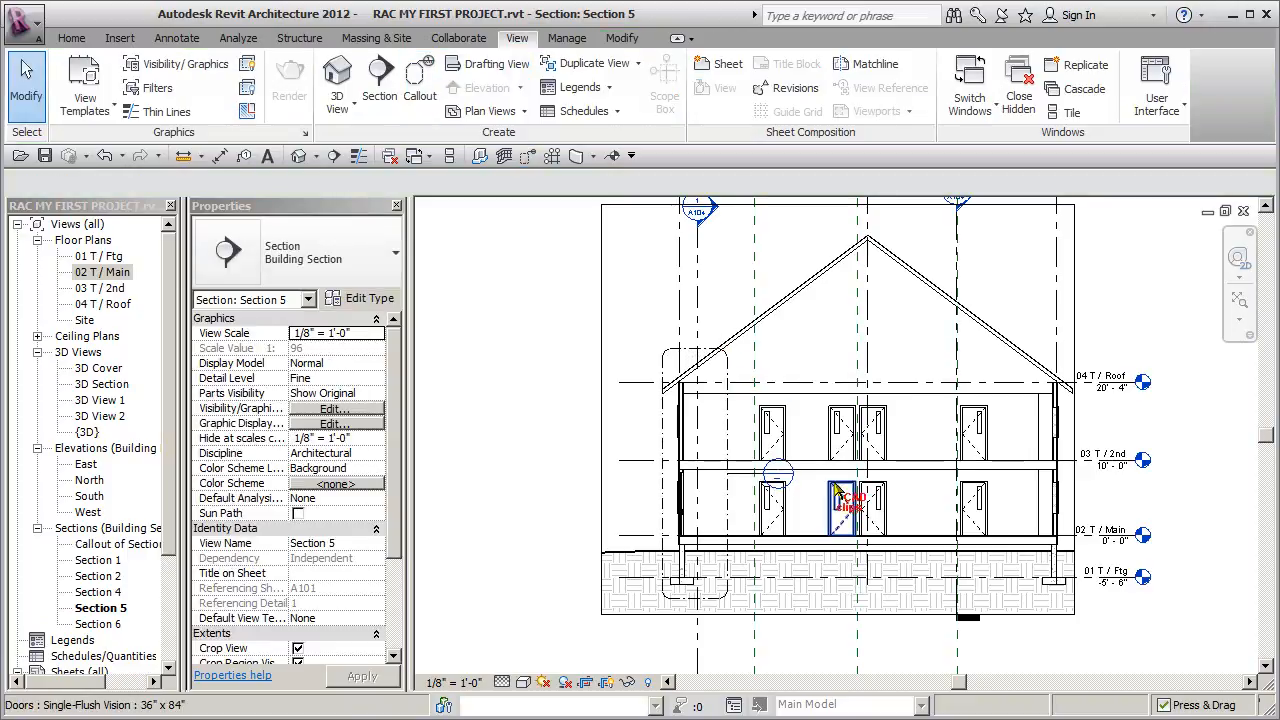
- Reposition the callout head outside the building, above and to the left of the callout boundary, with an angled leader
scroll(707, 357, up, 2)
click(765, 543)
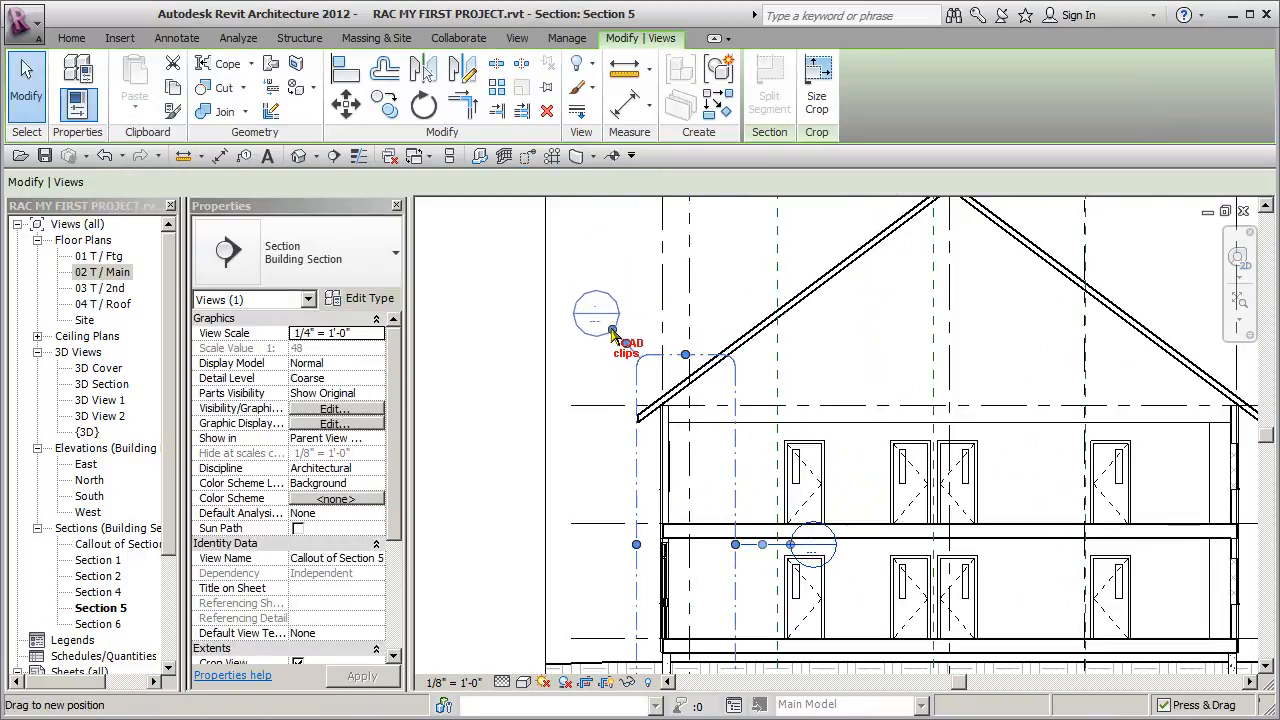
drag(612, 329, 611, 333)
click(511, 368)
scroll(511, 368, down, 1)
middle_drag(585, 361, 588, 420)
scroll(639, 277, up, 5)
scroll(694, 300, down, 6)
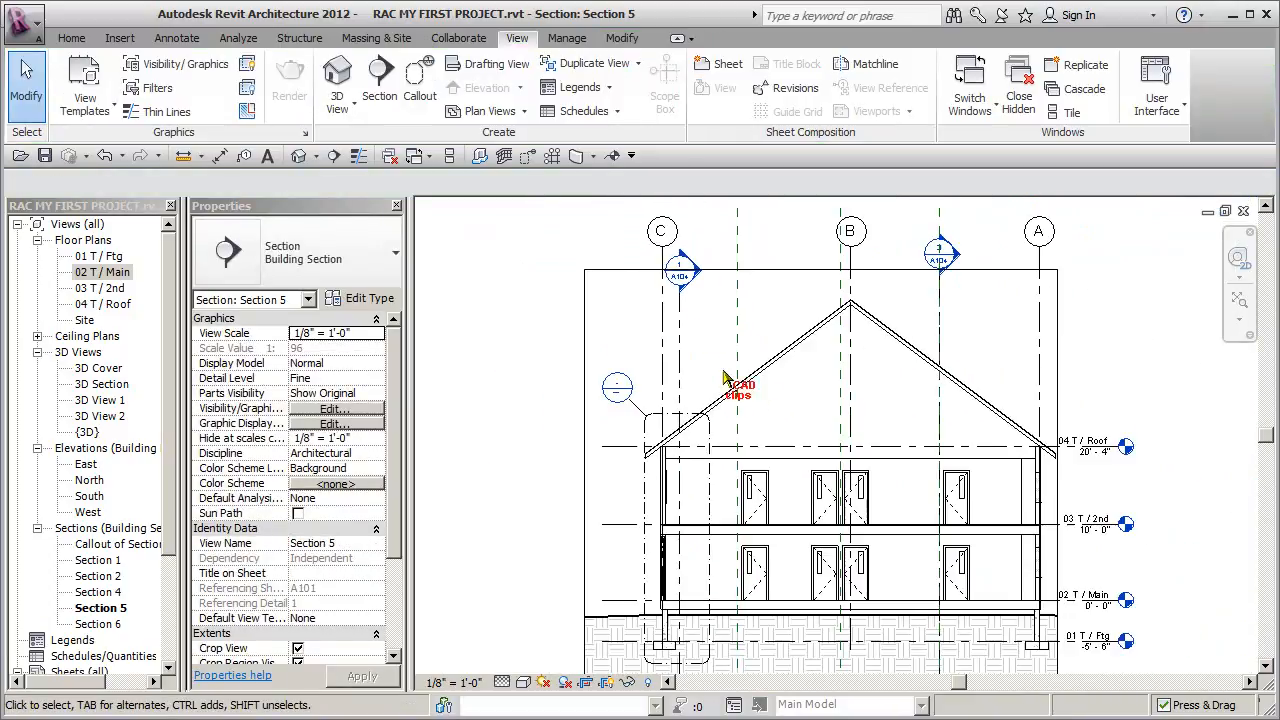
- Hide the section marker category in the Section 5 view
mouse_move(747, 378)
middle_down()
mouse_move(726, 342)
mouse_move(755, 353)
mouse_move(734, 382)
middle_up()
click(646, 294)
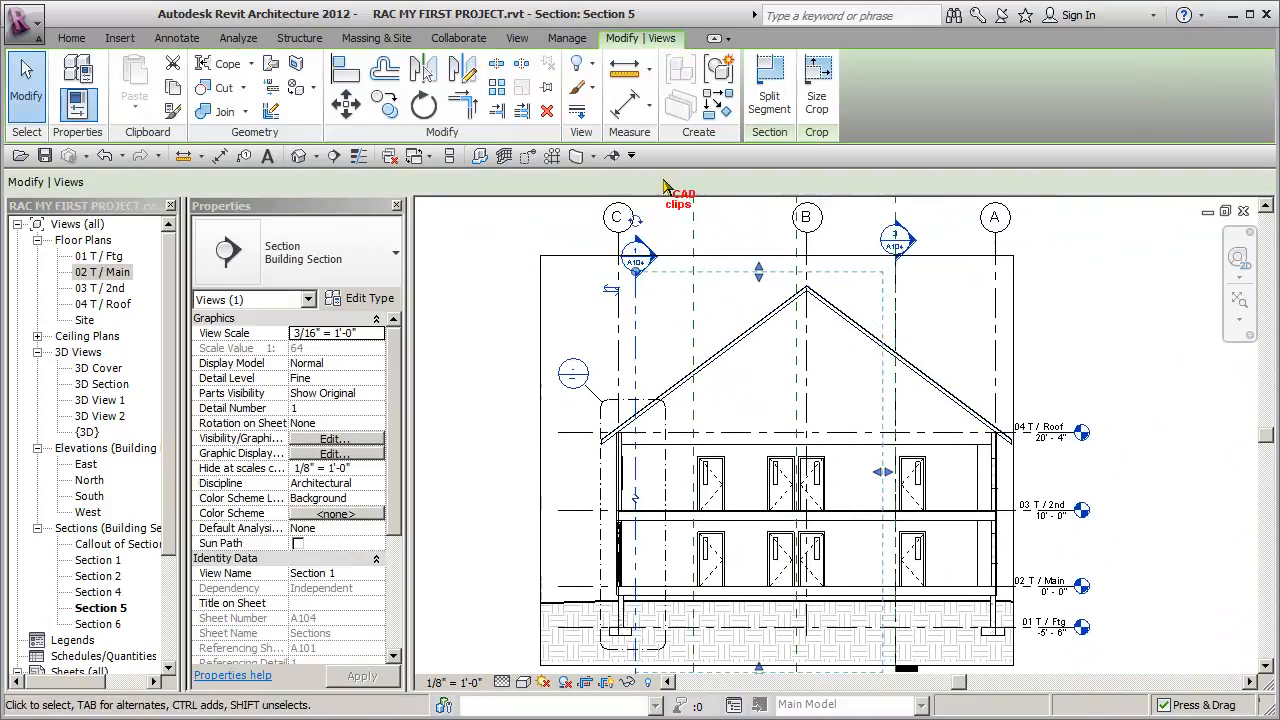
click(595, 65)
click(640, 136)
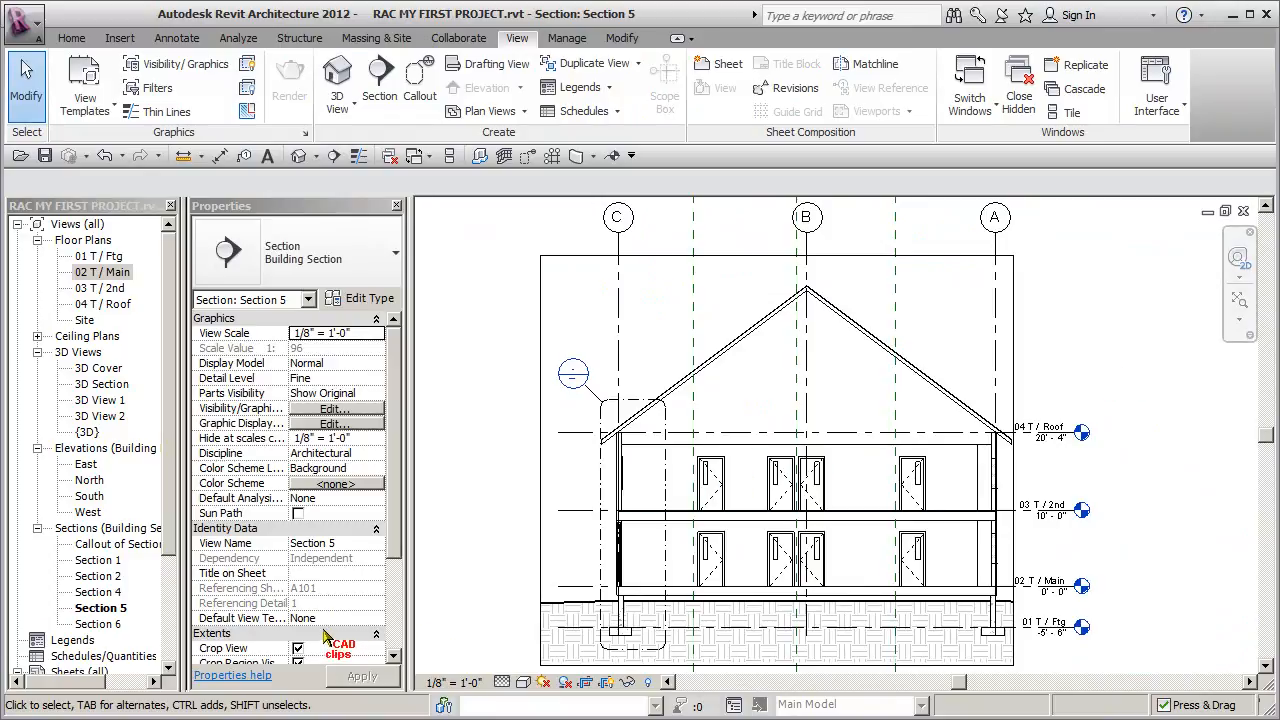
- Extend the right edge of the Section 5 crop region outward so the level labels clear the roof overhang
middle_drag(1122, 430, 1110, 388)
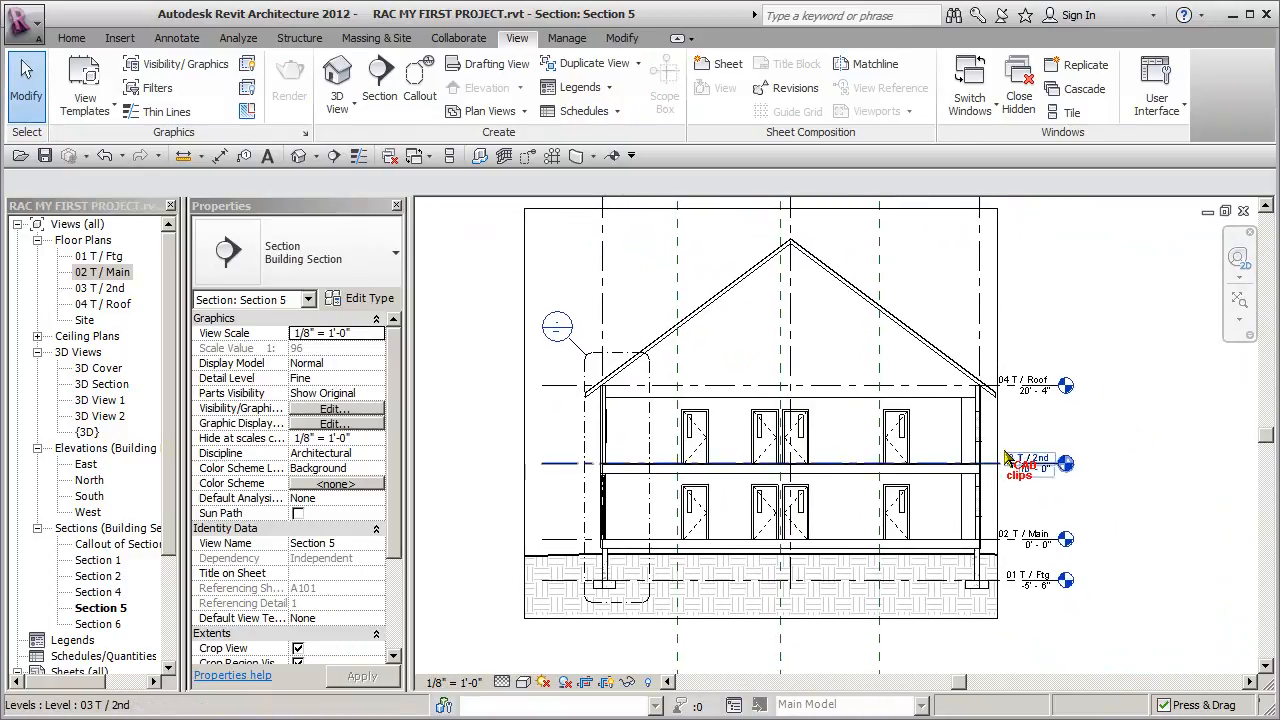
click(999, 432)
drag(999, 416, 1022, 420)
click(1105, 481)
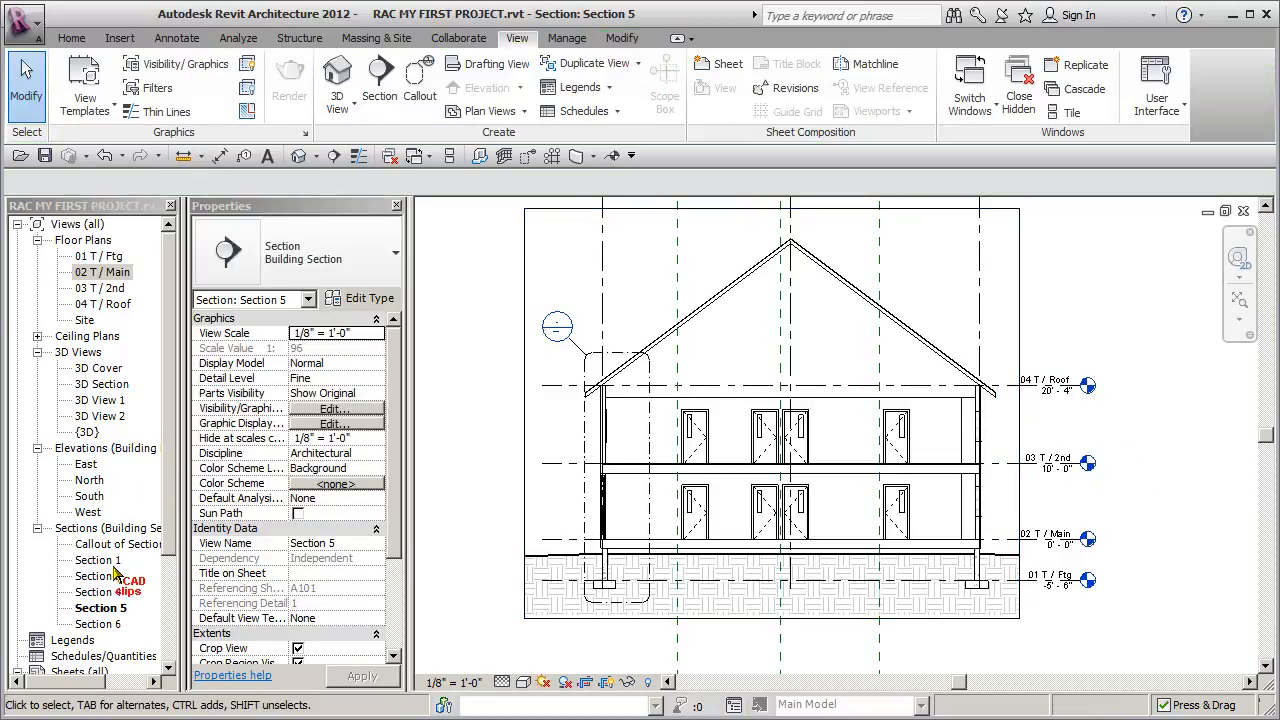
- Open sheet A104 - Sections and delete the section viewport beside the 3D view
scroll(160, 550, down, 3)
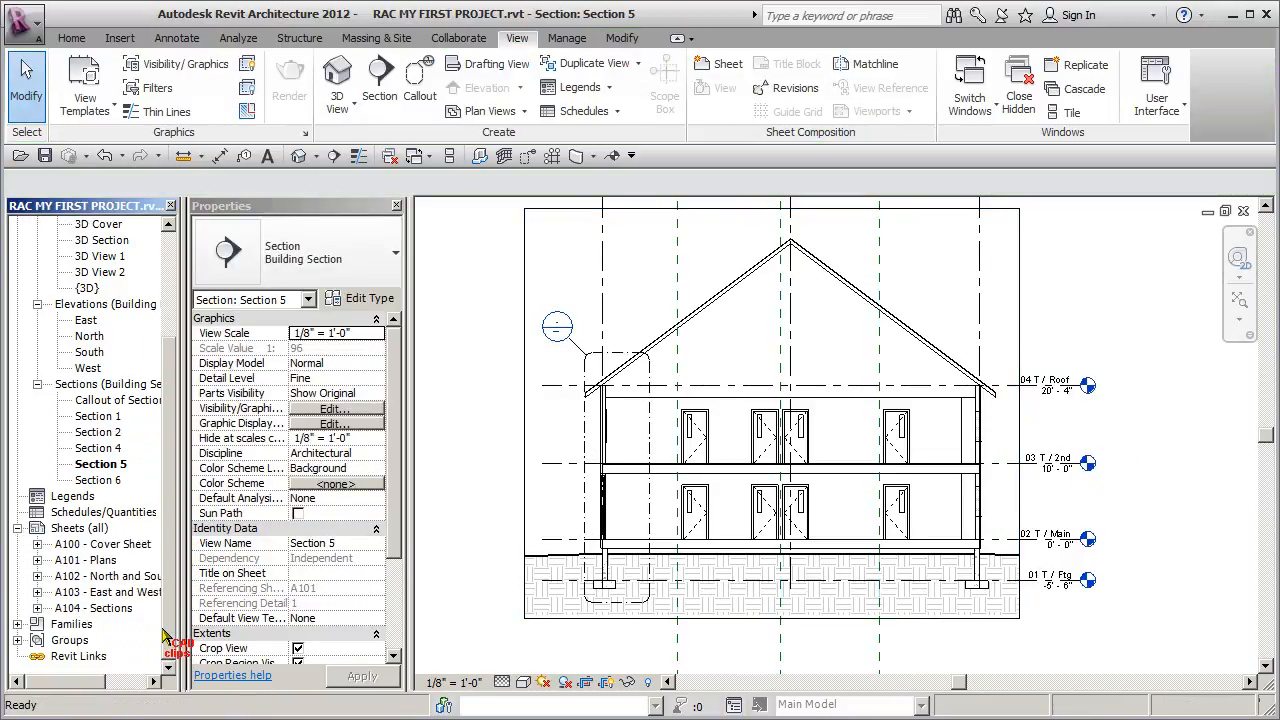
double_click(113, 609)
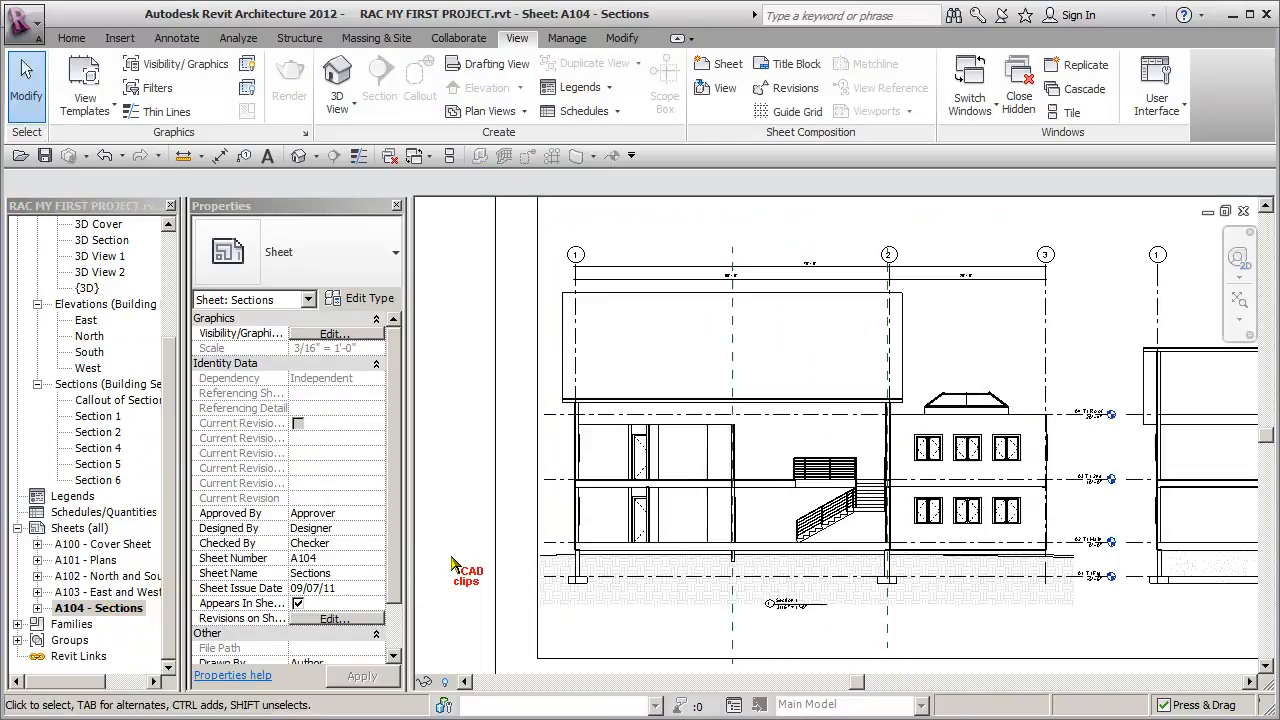
scroll(530, 545, down, 3)
click(790, 325)
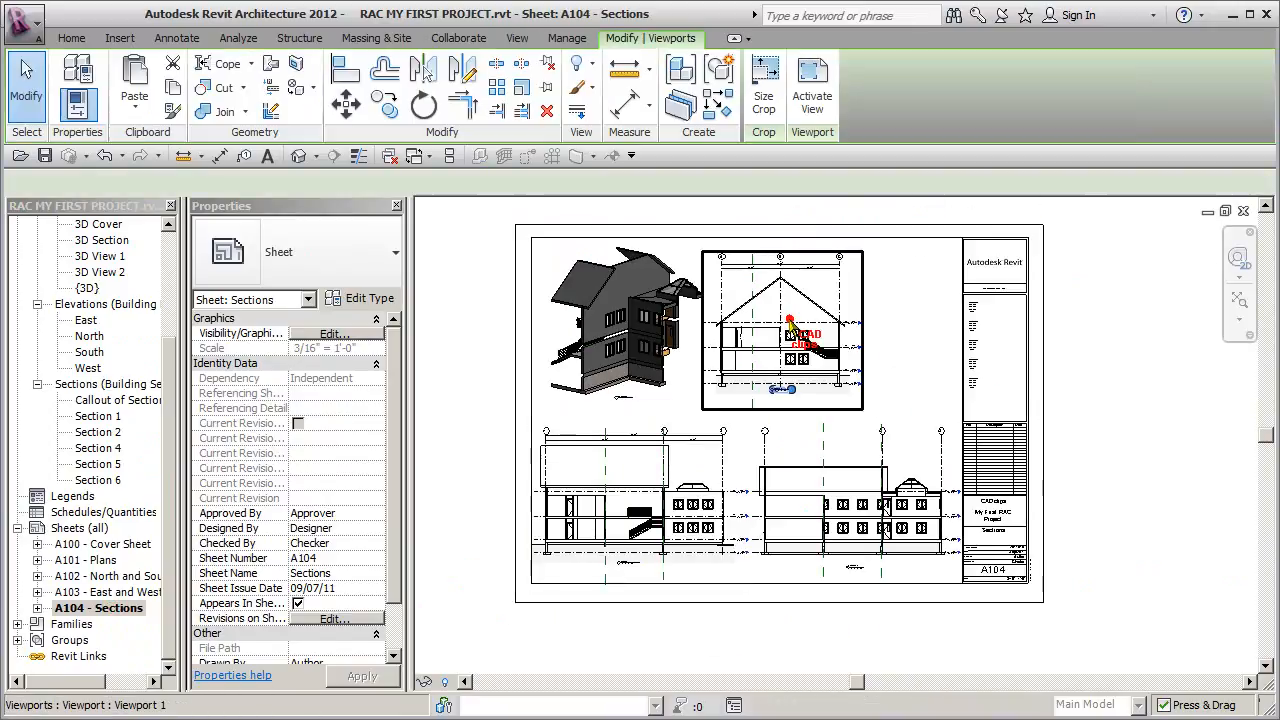
key(Delete)
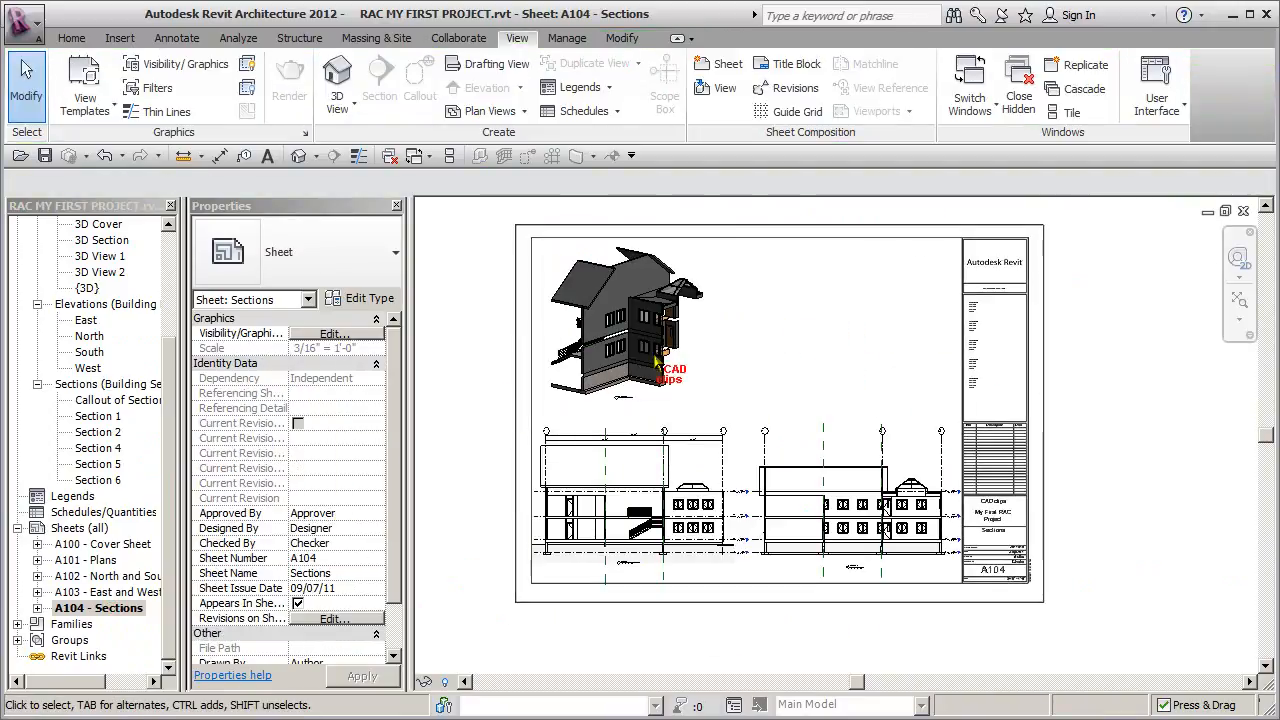
- Place the Section 5 view beside the 3D view on the sheet and set its scale to 3/16" = 1'-0"
click(107, 465)
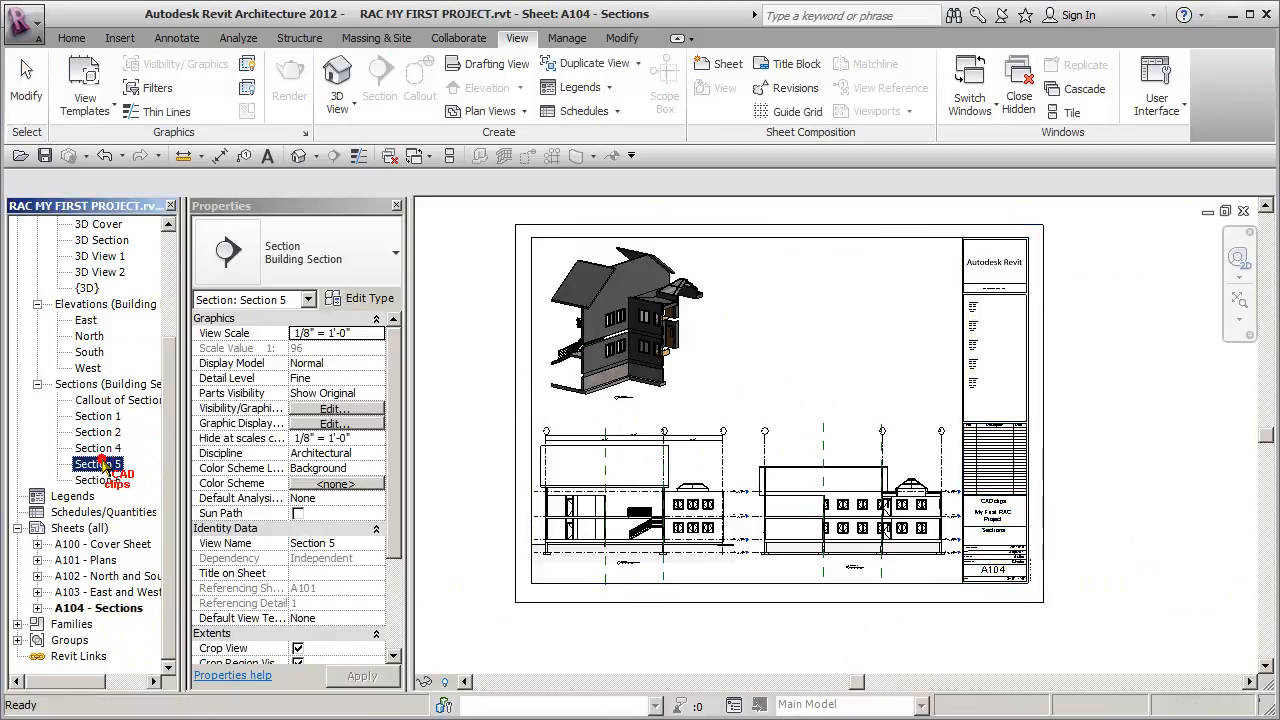
drag(638, 384, 773, 340)
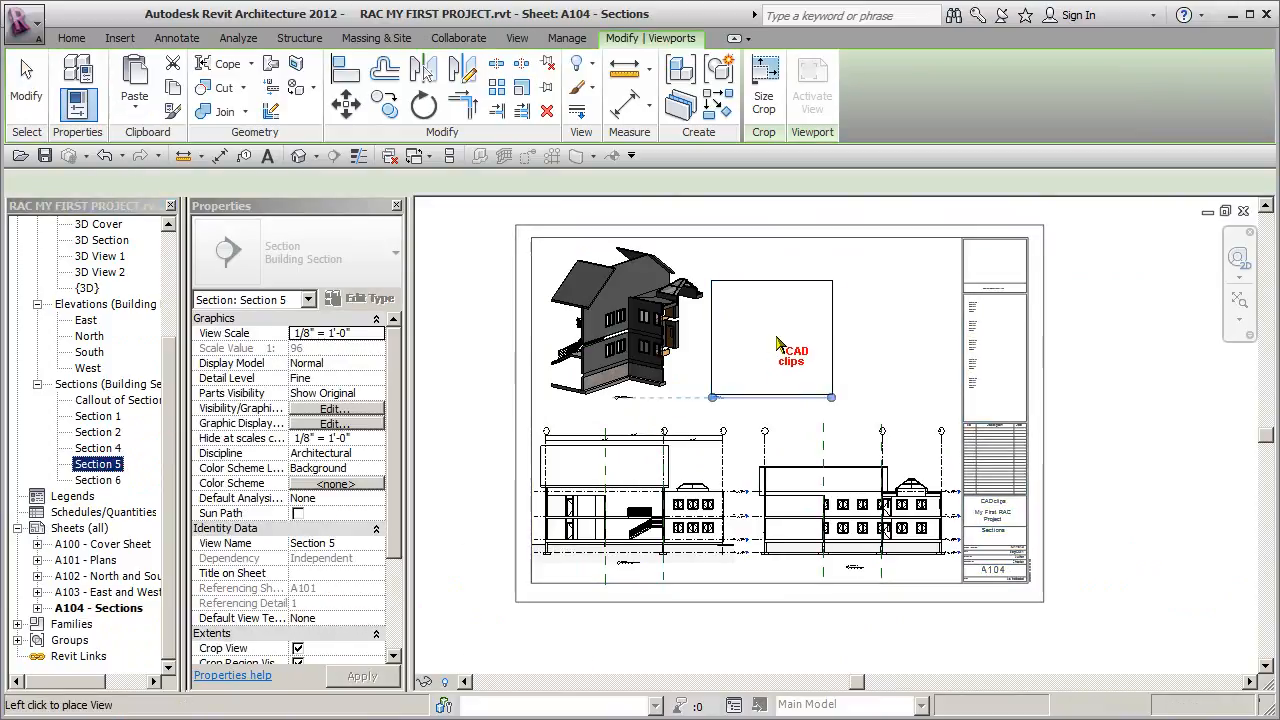
click(783, 340)
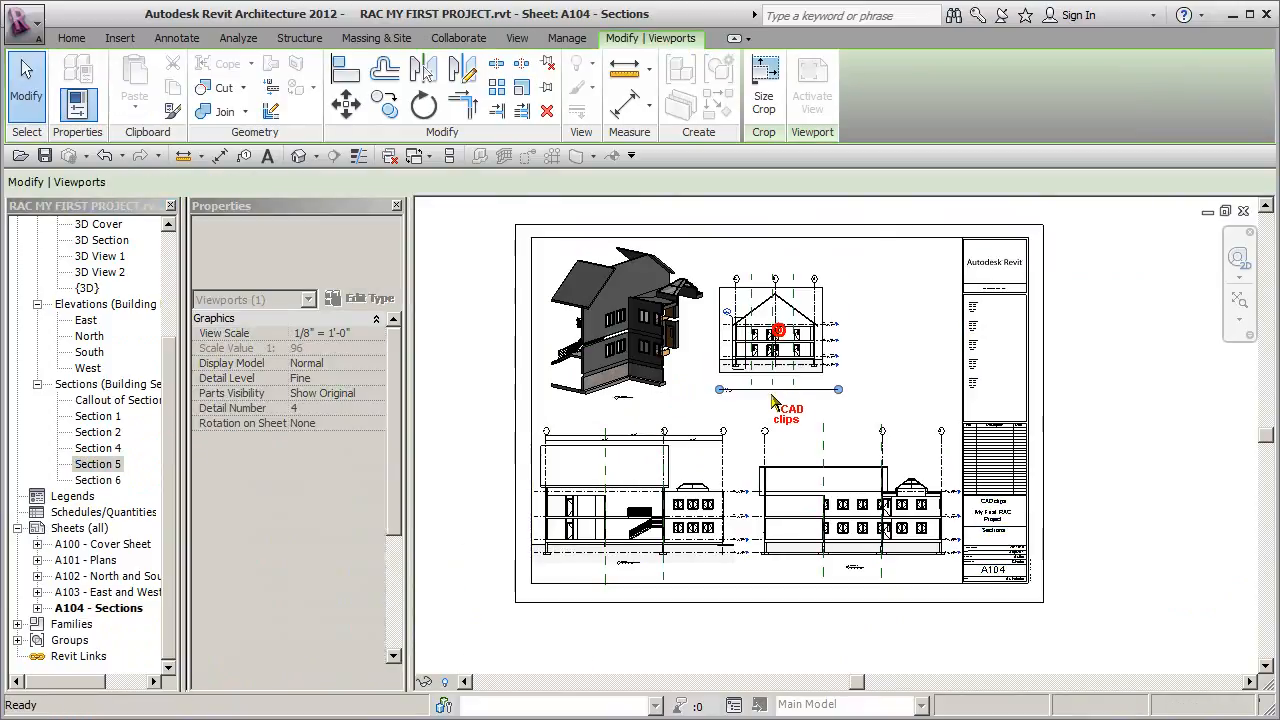
click(378, 332)
click(328, 412)
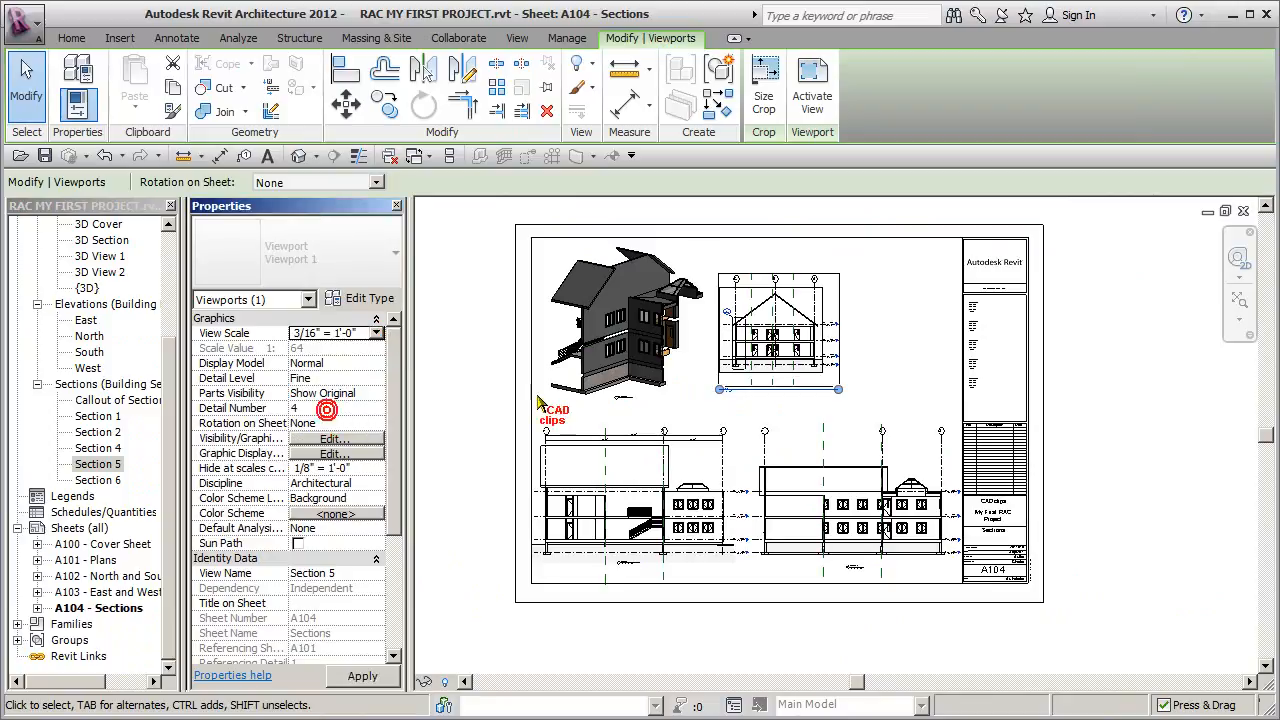
- Nudge the Section 5 viewport down and to the left so the whole drawing sits inside the sheet border
scroll(800, 378, up, 2)
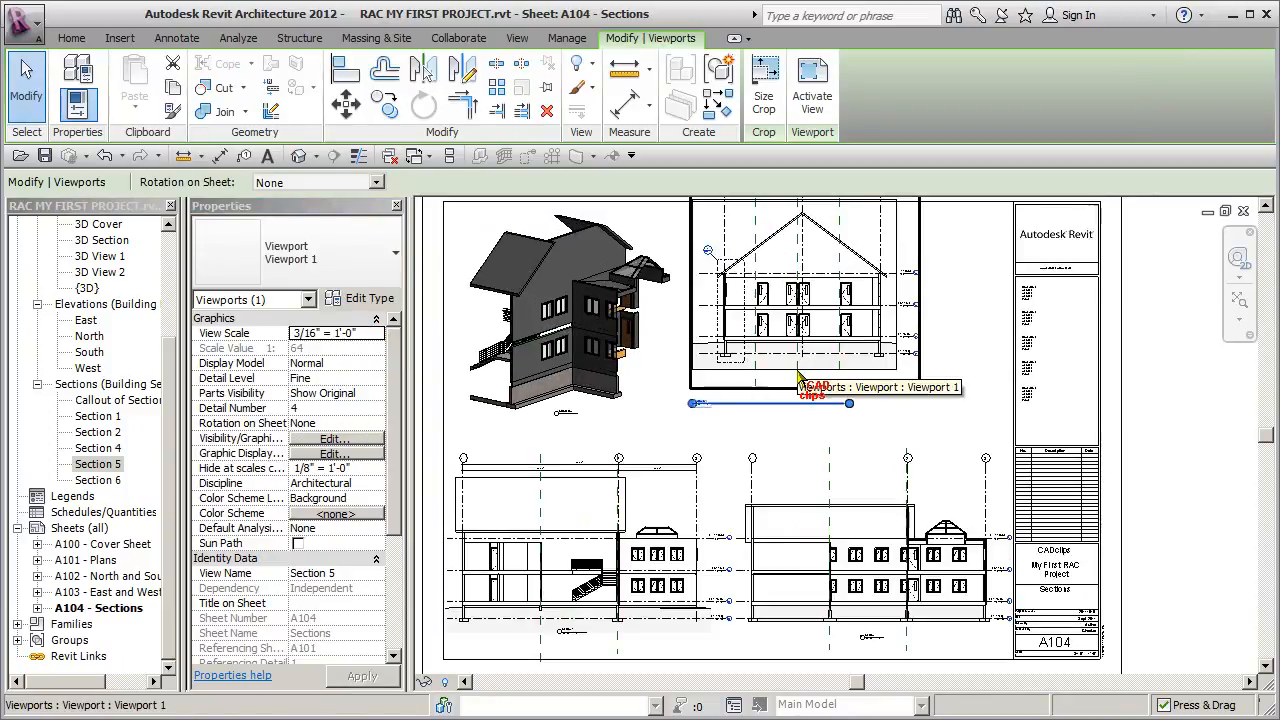
key(Down)
key(Down)
key(Down)
key(Down)
key(Down)
key(Down)
key(Down)
key(Down)
key(Down)
key(Left)
key(Left)
key(Left)
key(Left)
key(Left)
key(Left)
key(Escape)
- Shorten the title line of the Section 5 viewport and move the title directly beneath the drawing's centre
click(818, 355)
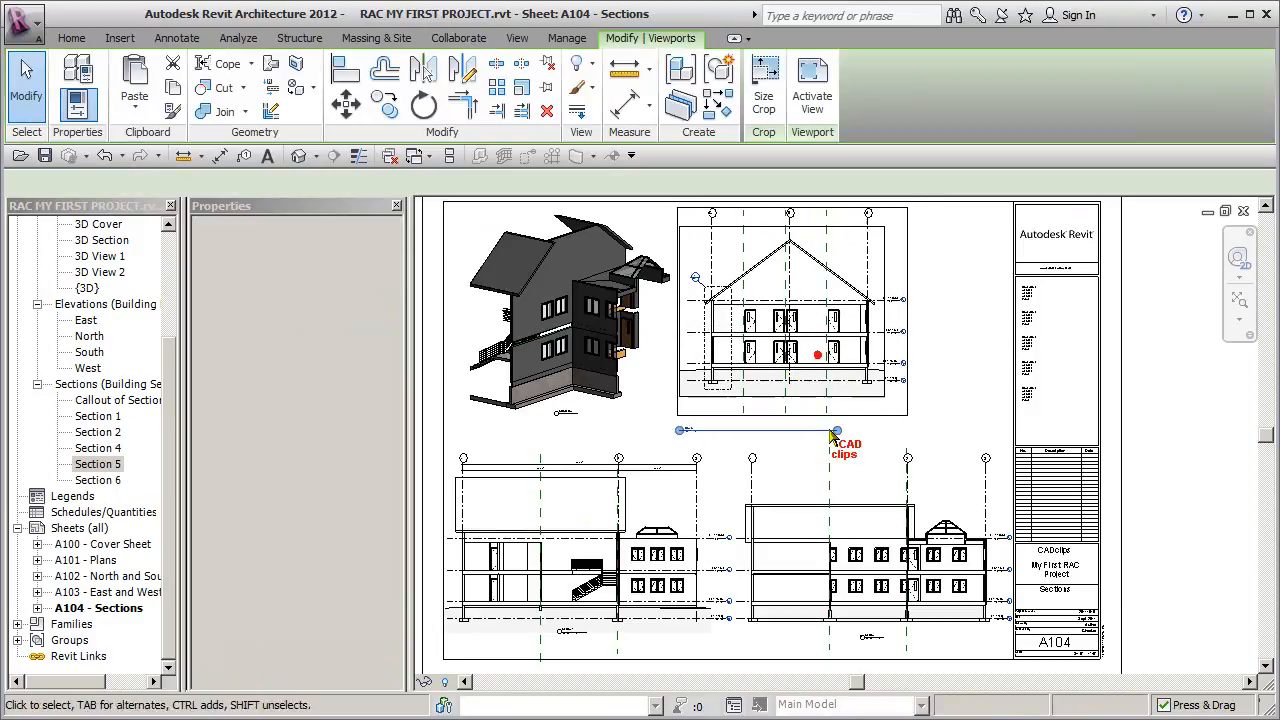
drag(721, 437, 778, 400)
key(Escape)
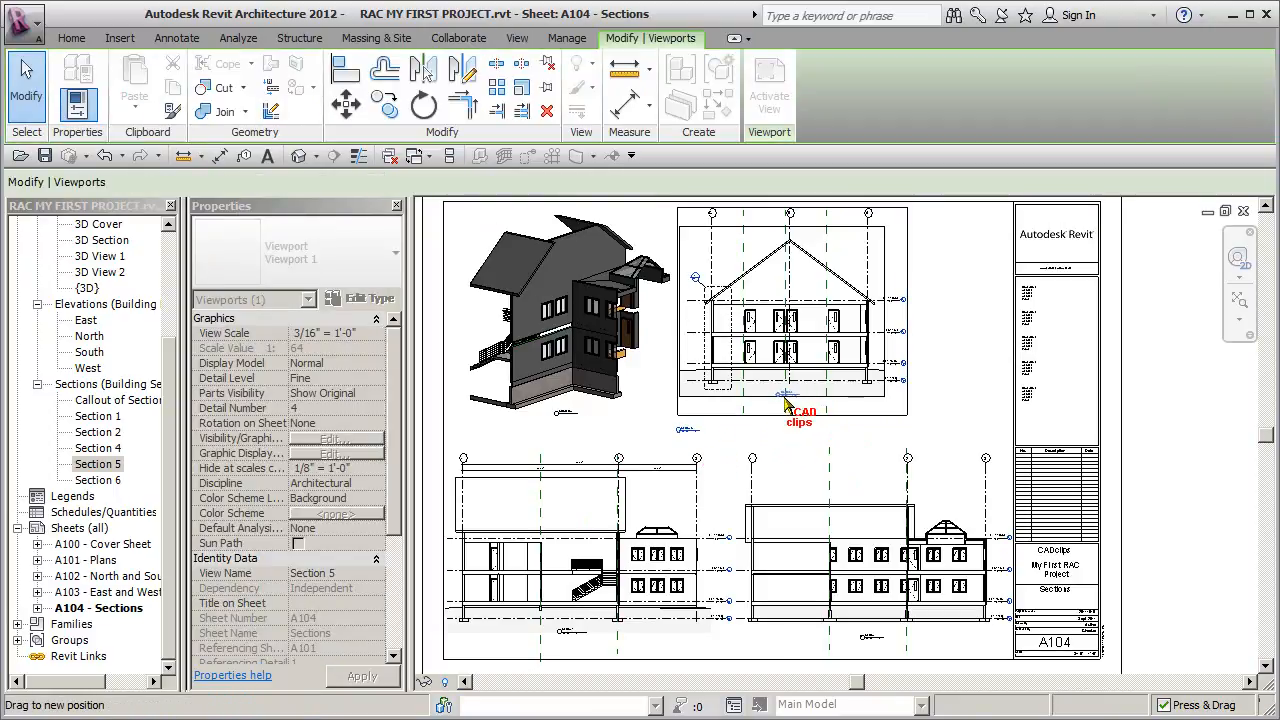
click(1149, 384)
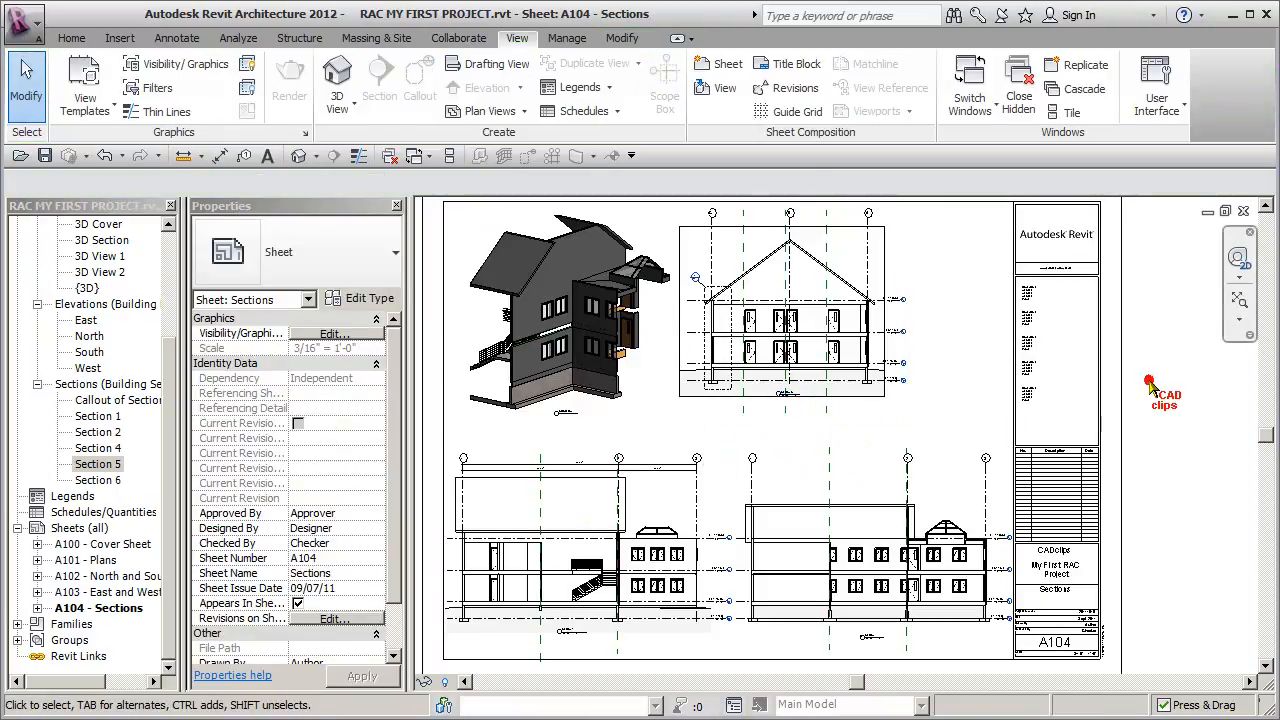
- Turn off crop region visibility for the Section 5 viewport
click(892, 308)
drag(396, 513, 393, 592)
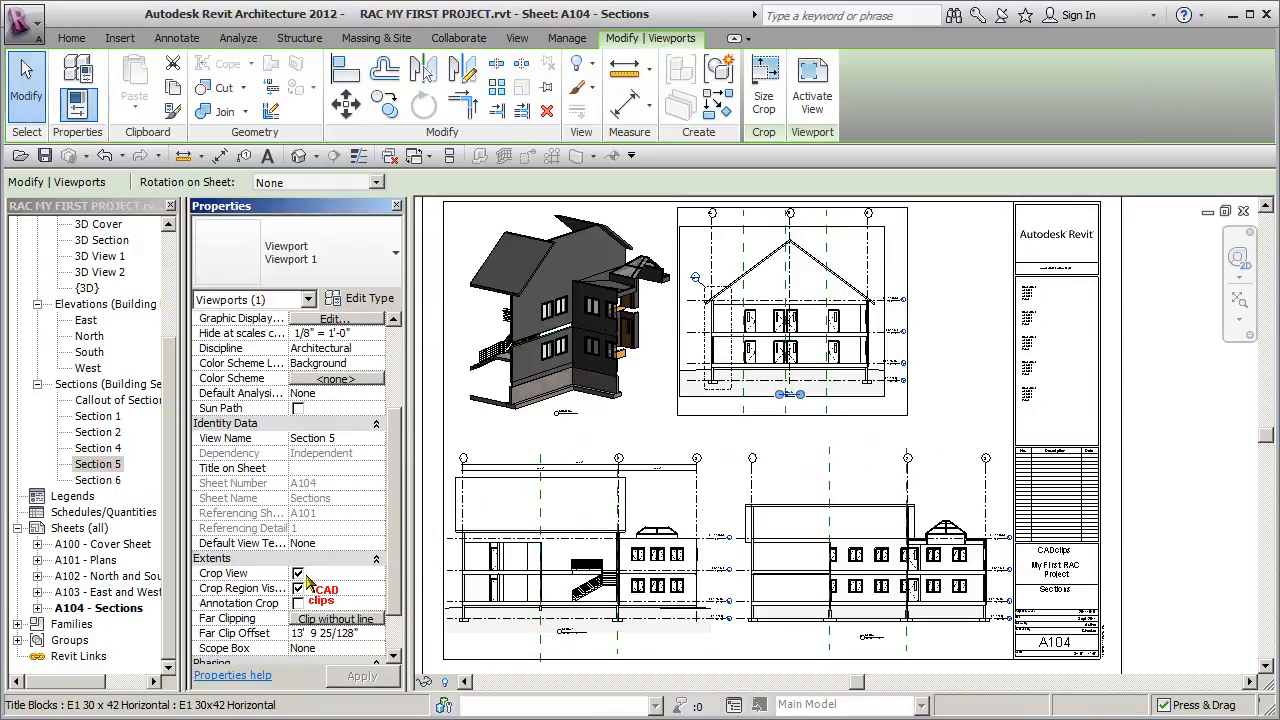
click(1190, 392)
- Shift the Section 5 viewport slightly down and left, bringing its title closer in line with the 3D view's title
click(845, 395)
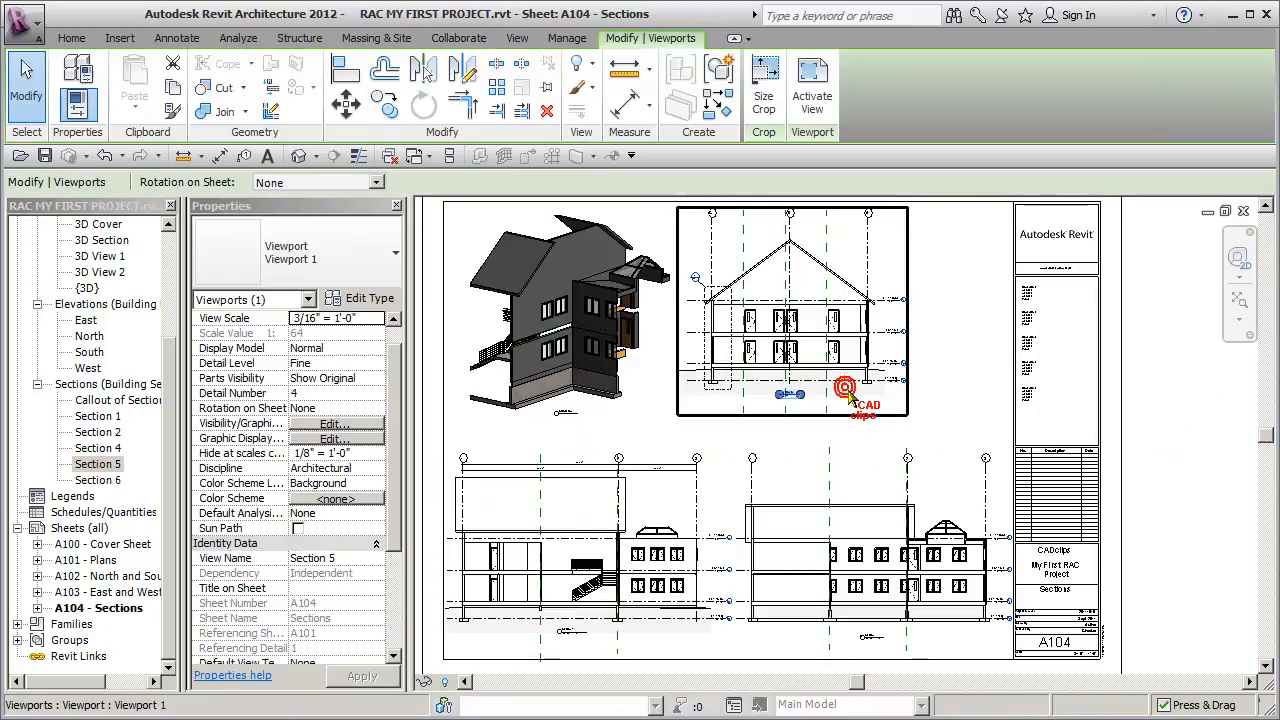
drag(845, 395, 848, 394)
click(800, 440)
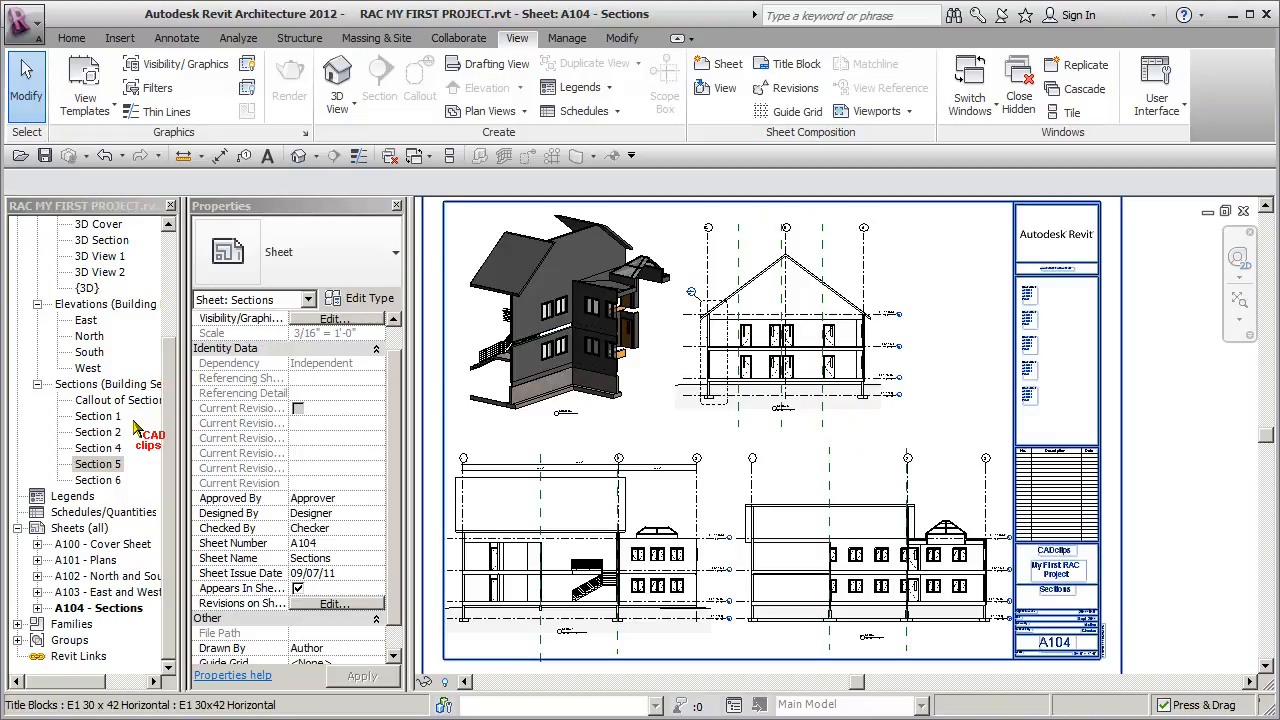
- Open the Callout of Section 5 view and hide the section marker next to grid C
click(176, 354)
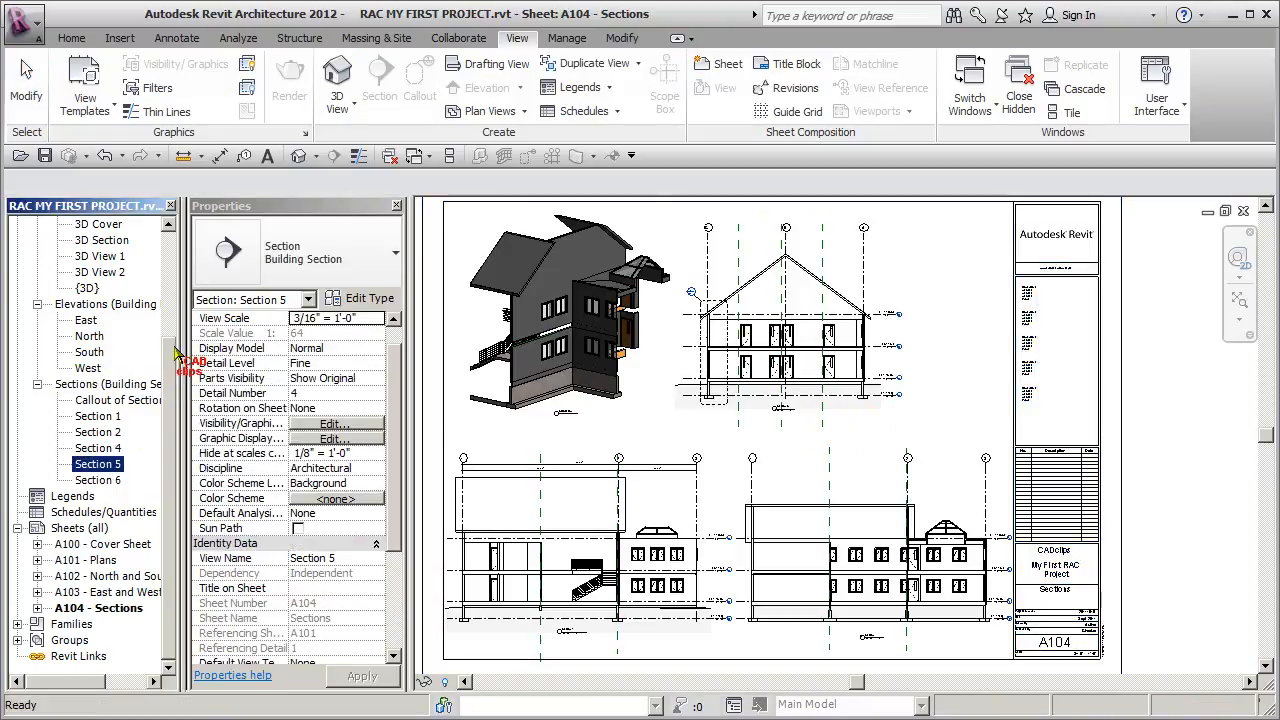
drag(169, 354, 175, 343)
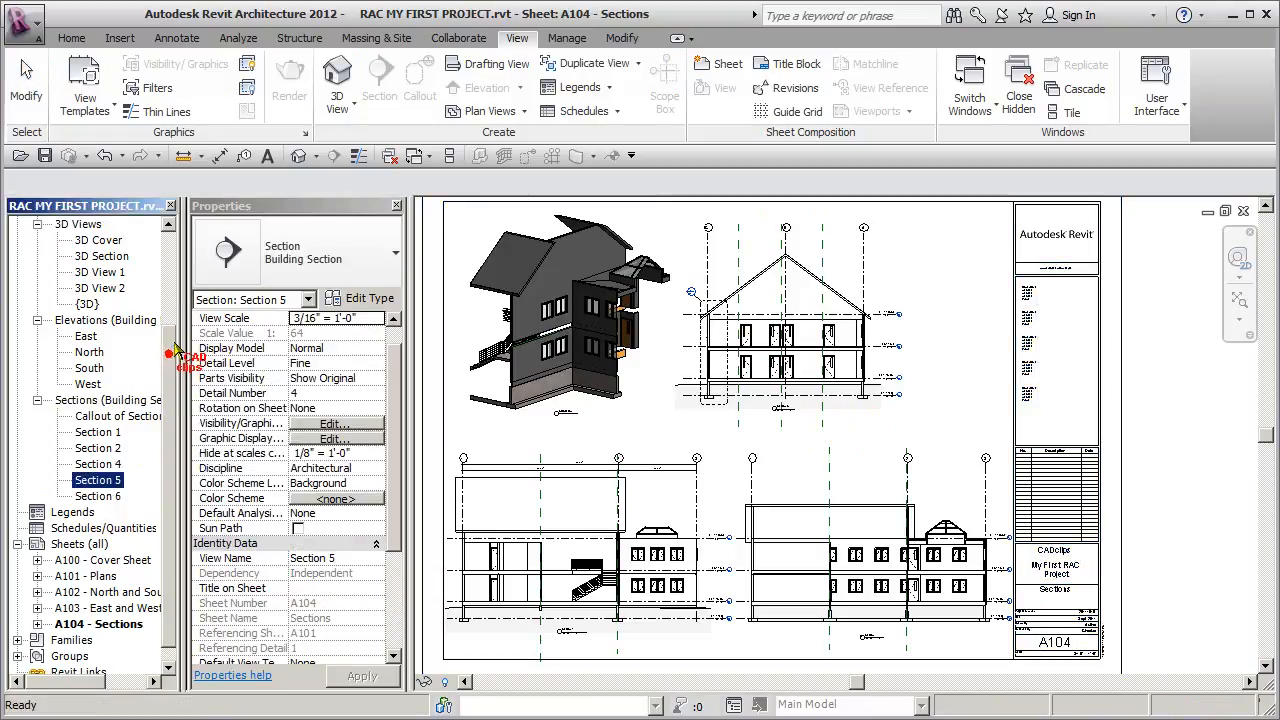
double_click(118, 416)
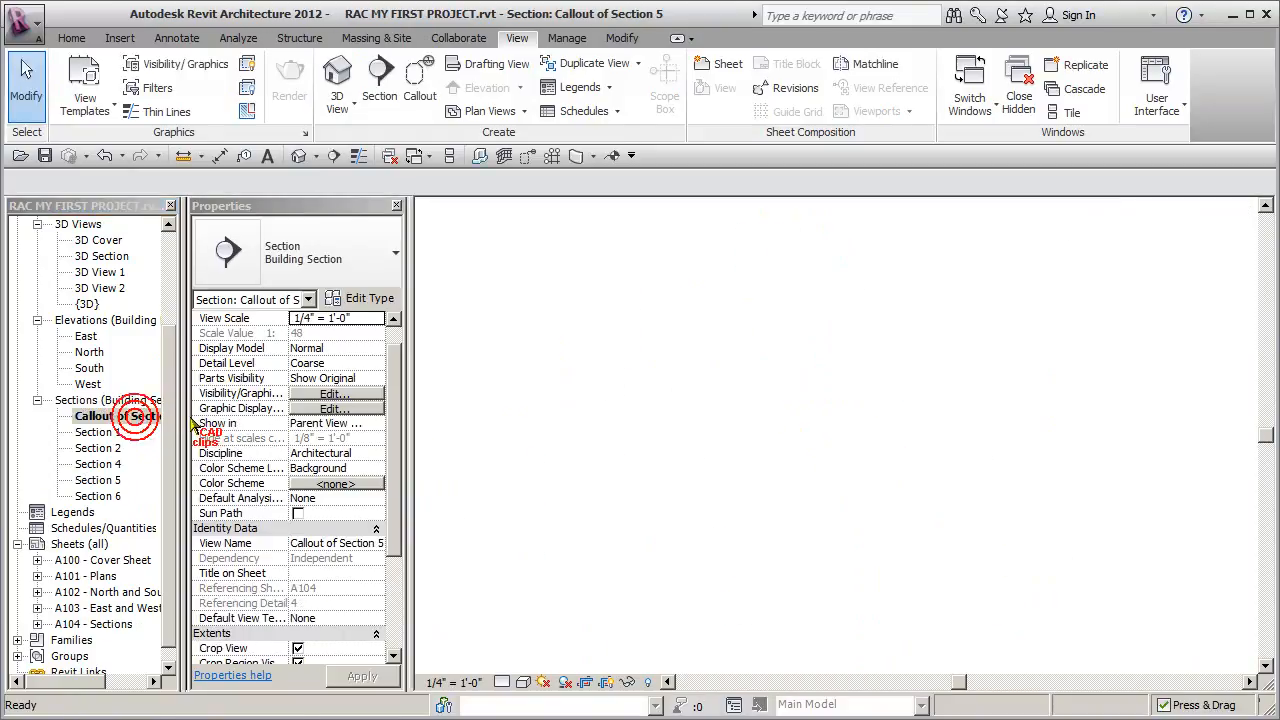
scroll(893, 440, up, 2)
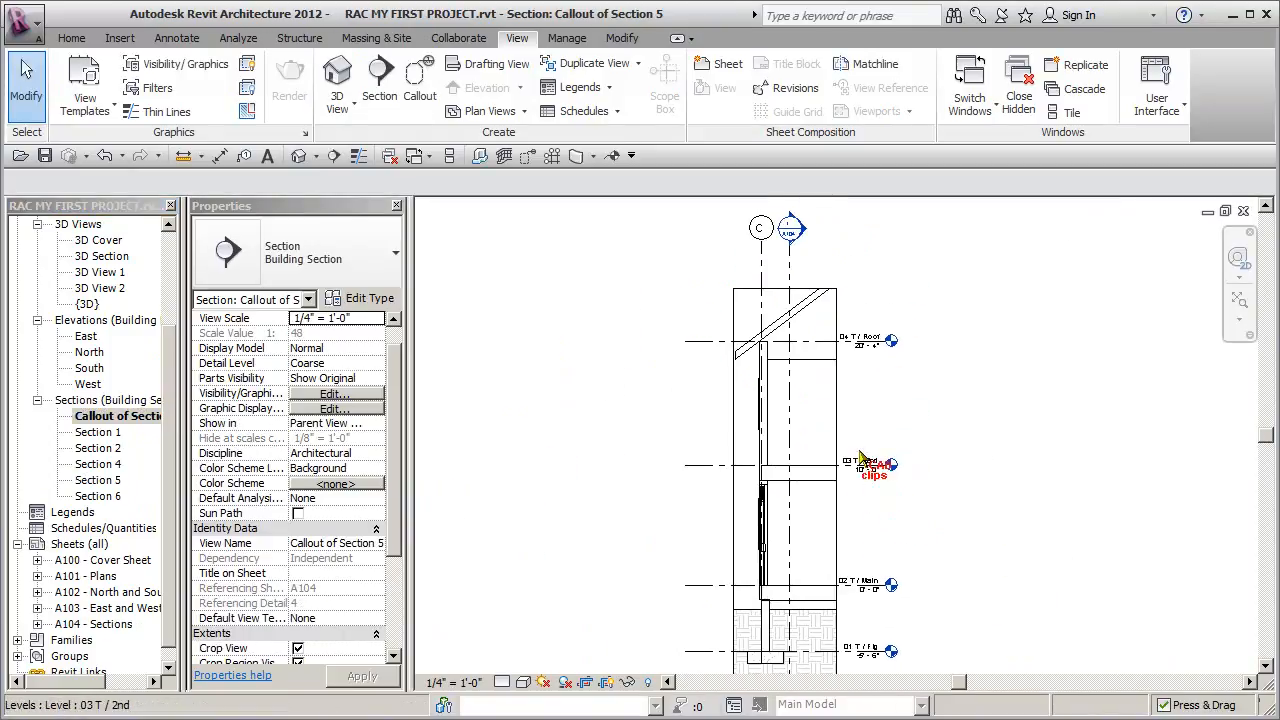
click(791, 408)
click(594, 72)
click(652, 132)
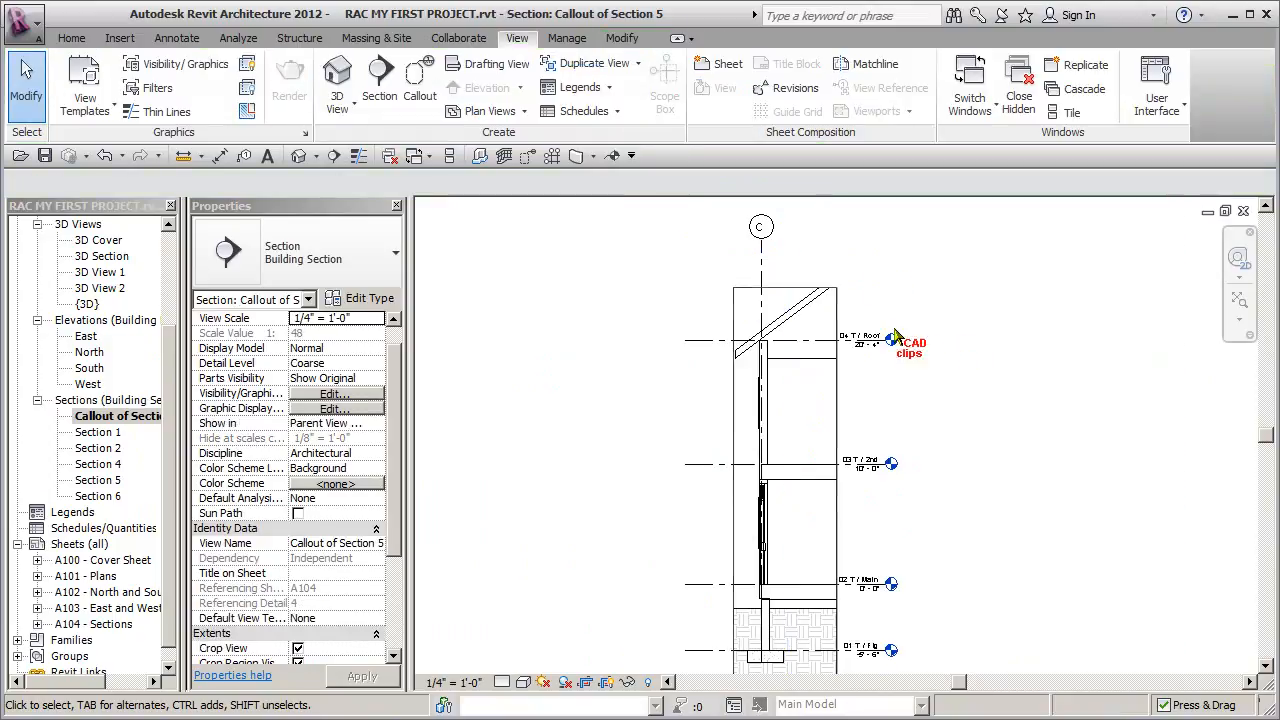
- Lower the grid C bubble closer to the top of the callout's crop boundary and hide the crop region
click(762, 262)
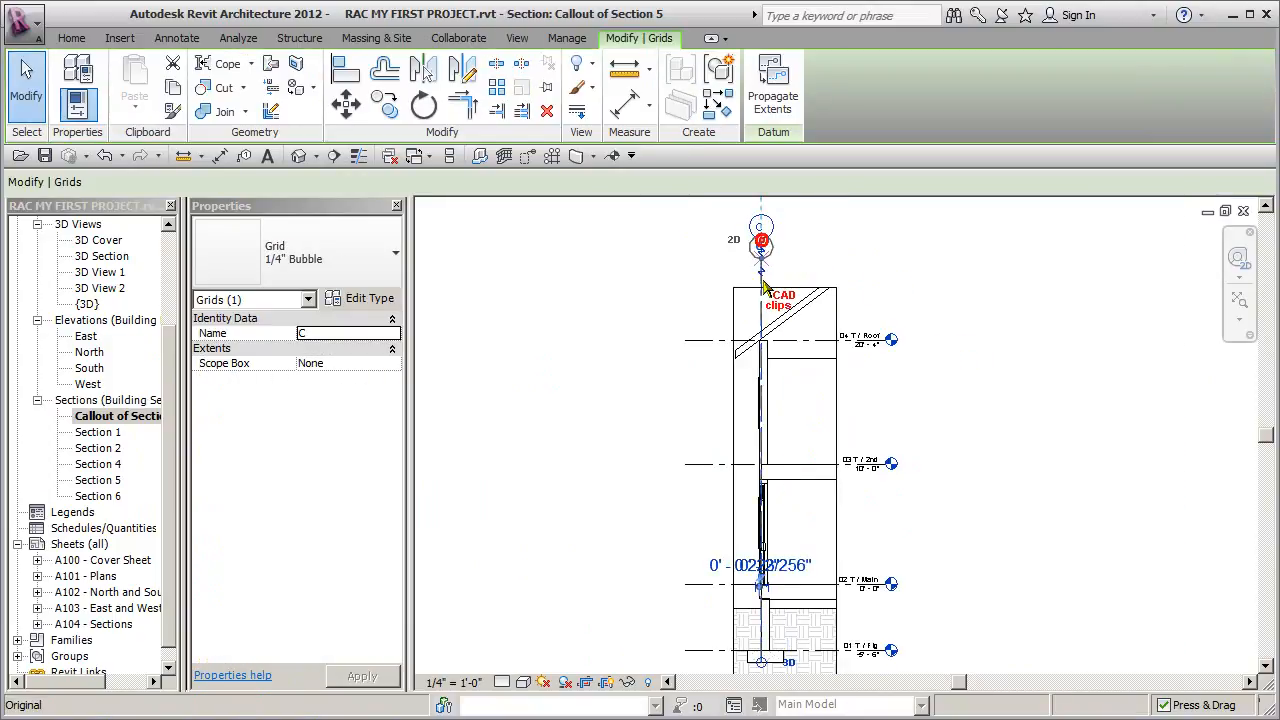
click(955, 335)
middle_drag(955, 350, 952, 308)
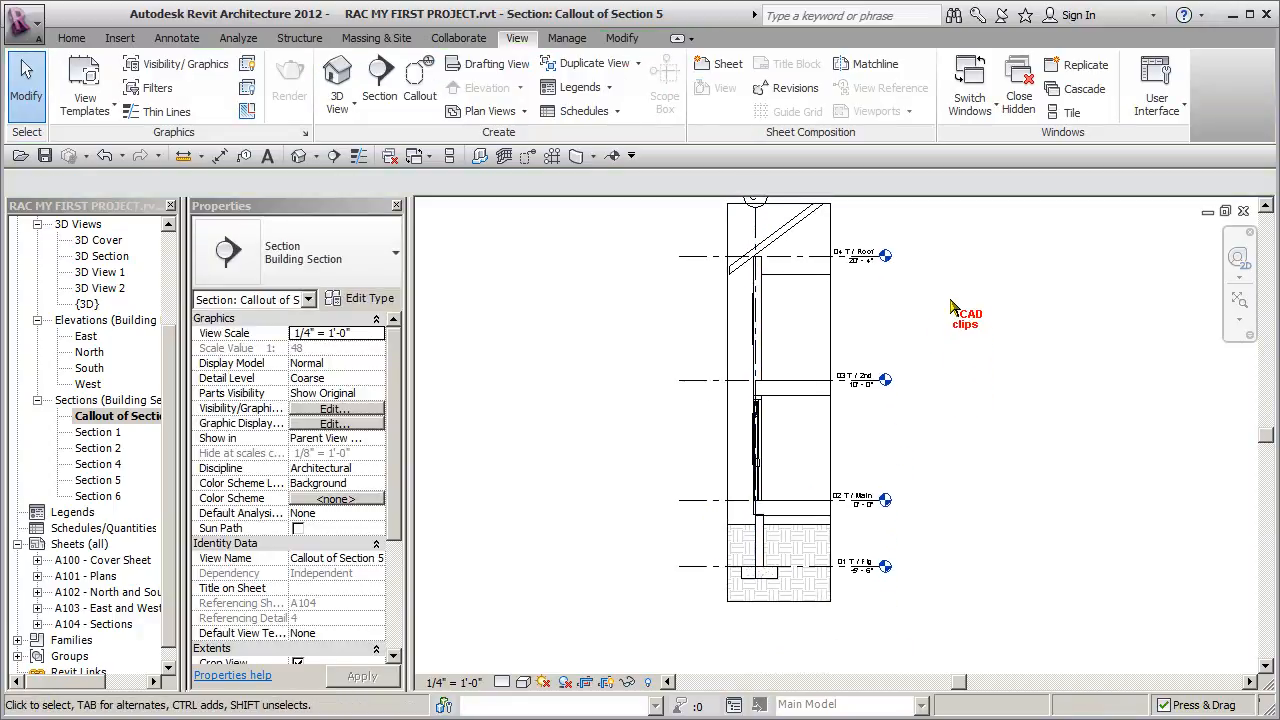
click(606, 682)
middle_drag(684, 478, 669, 500)
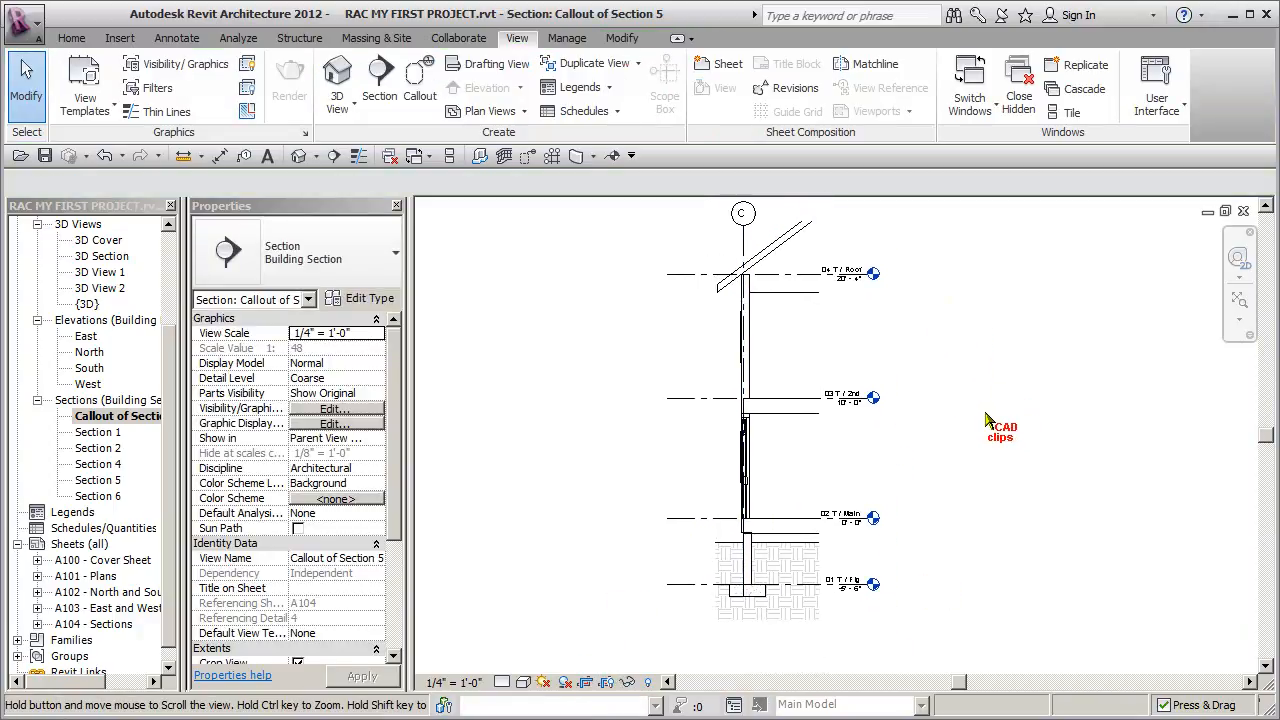
- Set the callout view's scale to 1/2" = 1'-0" and its detail level to Fine
click(484, 682)
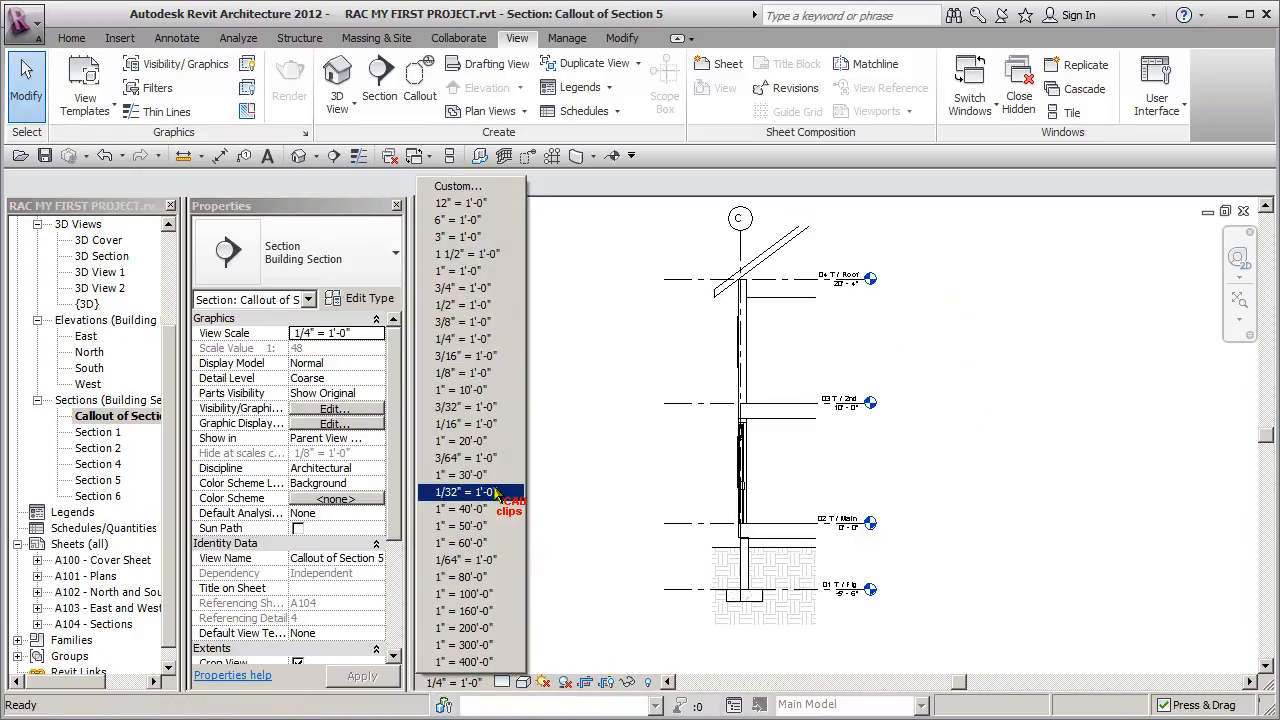
click(463, 305)
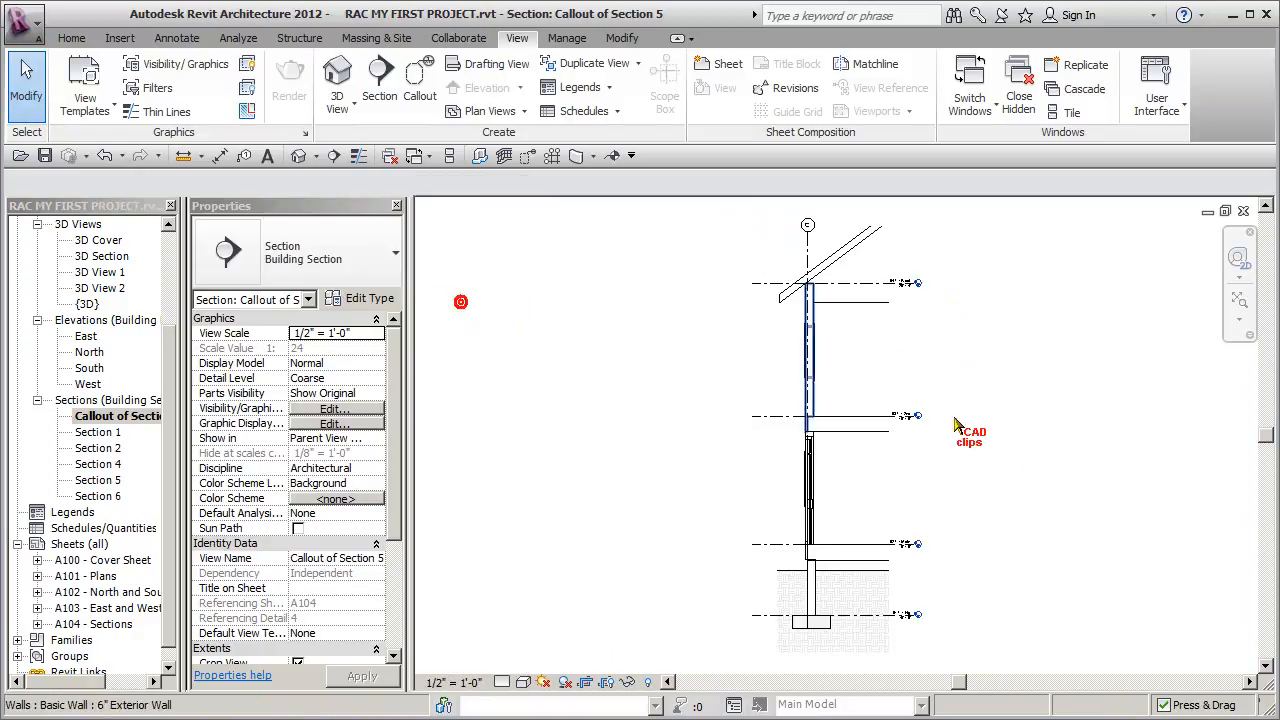
click(503, 683)
click(527, 662)
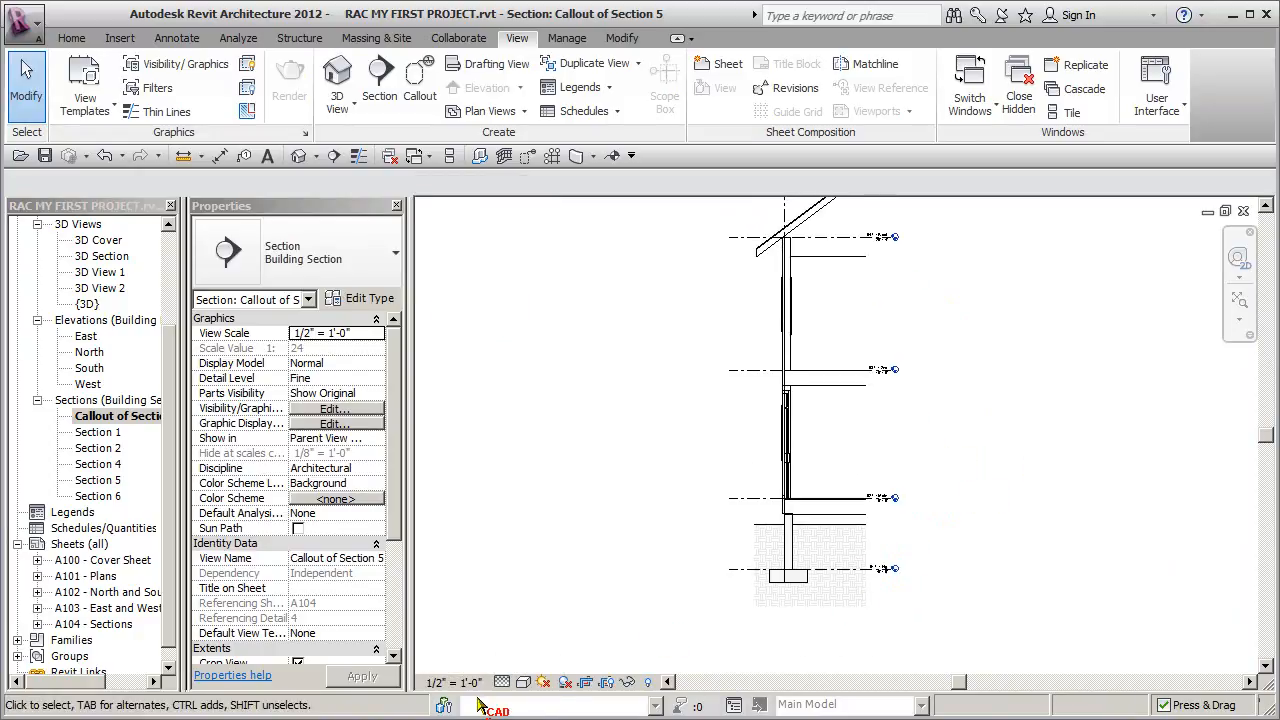
click(523, 682)
click(984, 502)
middle_drag(984, 482, 935, 519)
- Show the callout's crop region and pull its interior edge in toward the exterior wall to narrow the view
click(607, 682)
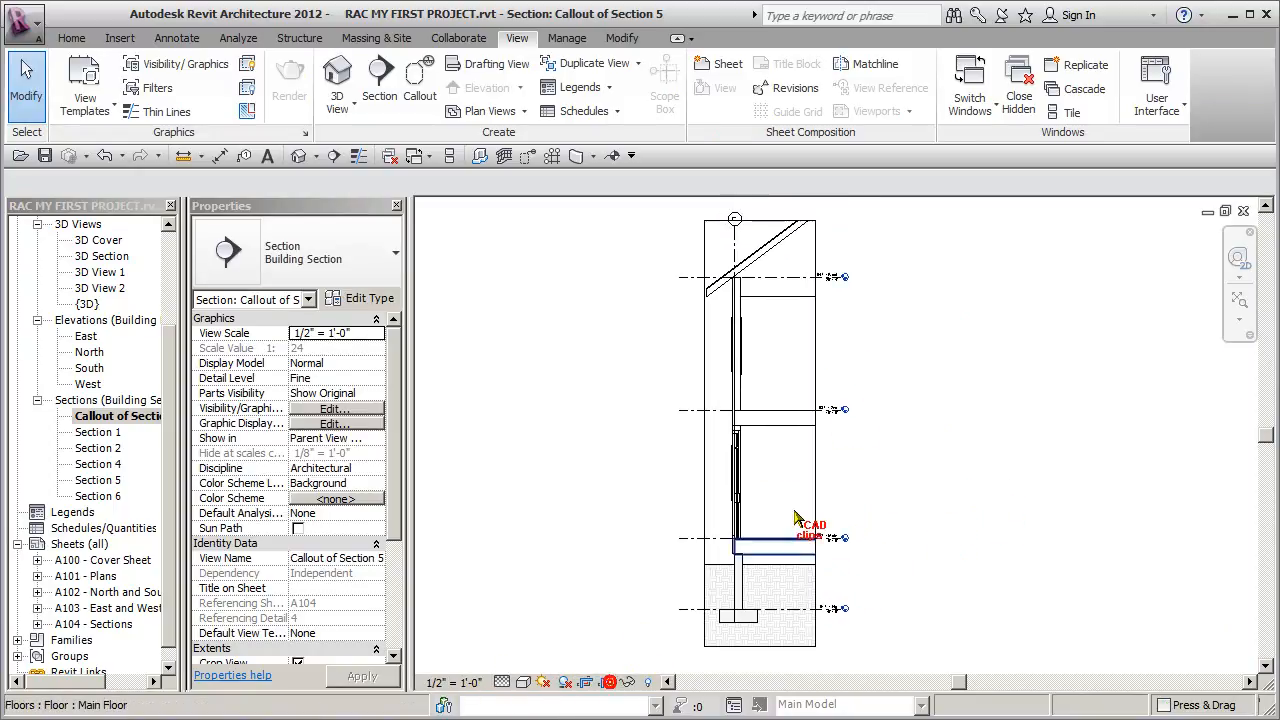
click(815, 432)
drag(815, 434, 782, 434)
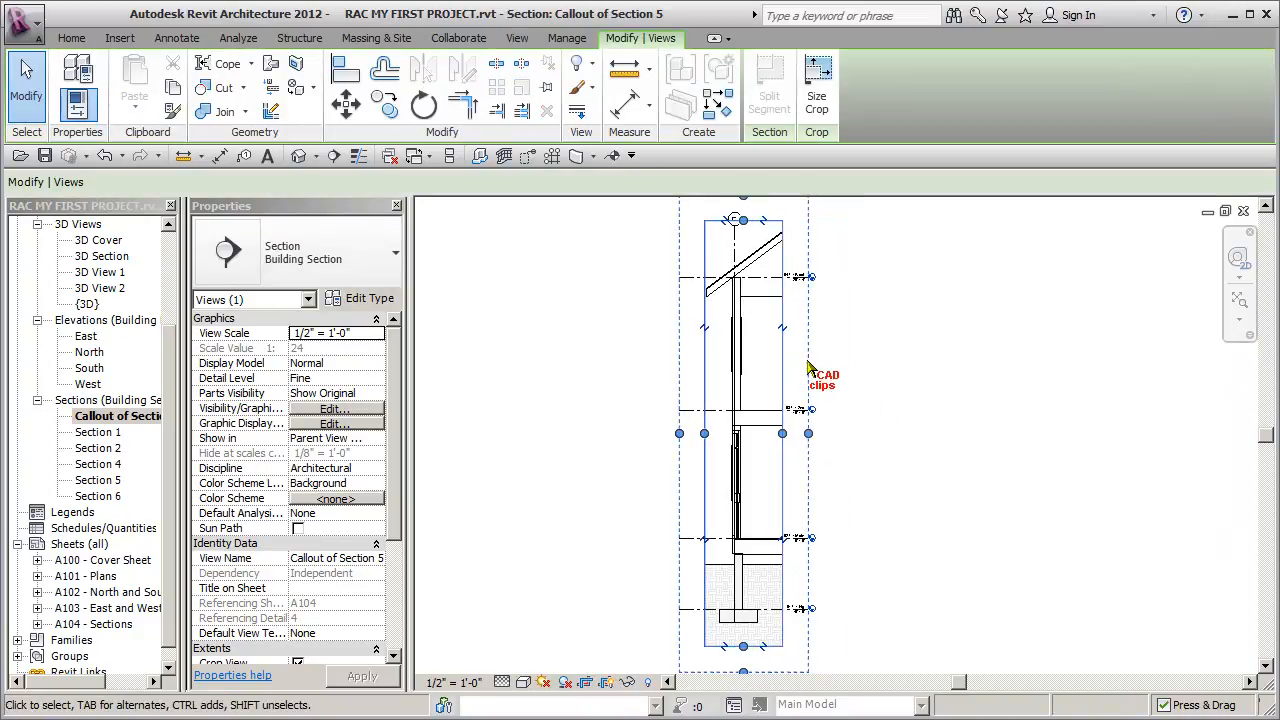
middle_drag(880, 375, 883, 376)
drag(786, 436, 780, 434)
click(886, 434)
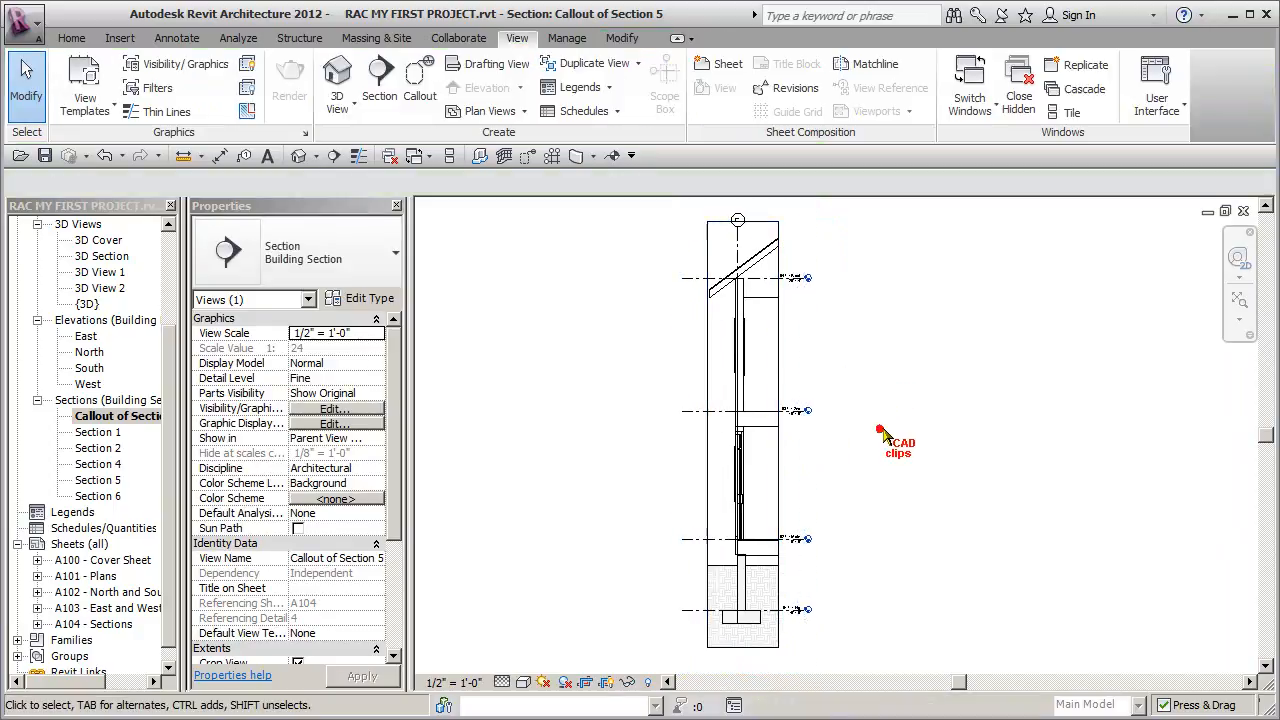
- Extend the crop region's exterior edge slightly beyond the roof eave and hide the crop region
click(707, 370)
drag(708, 434, 697, 433)
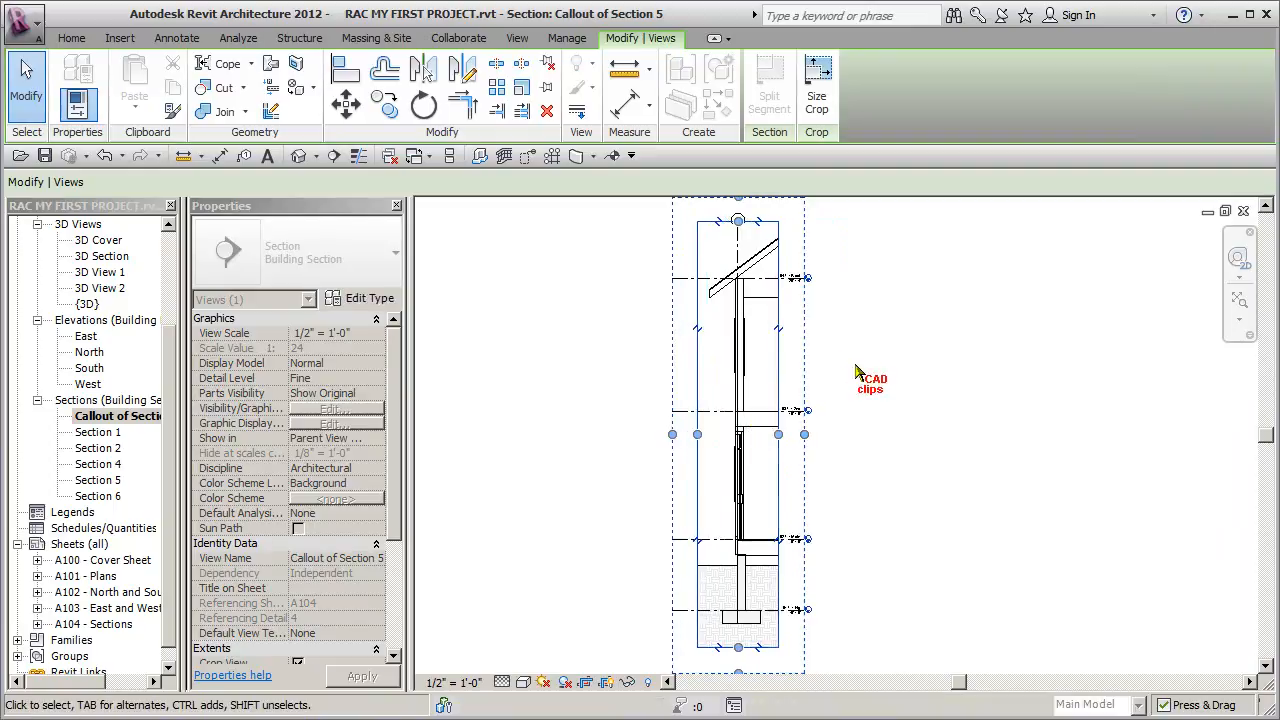
click(895, 328)
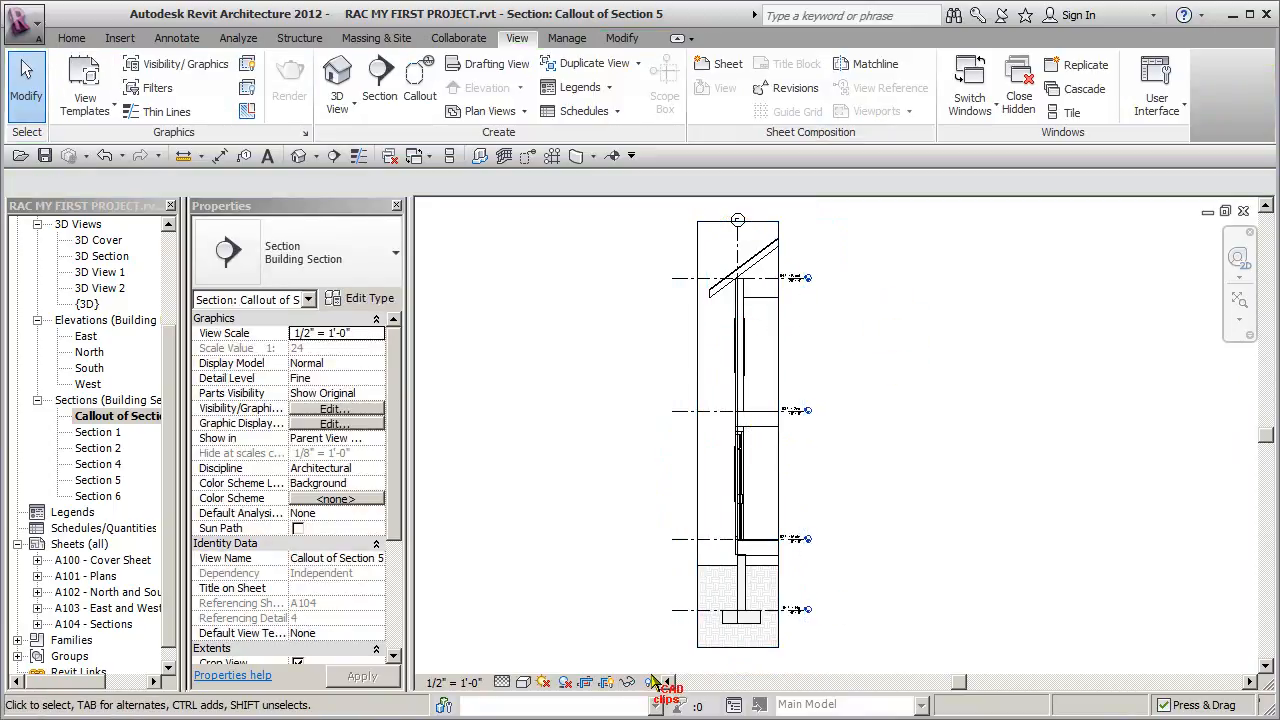
click(608, 682)
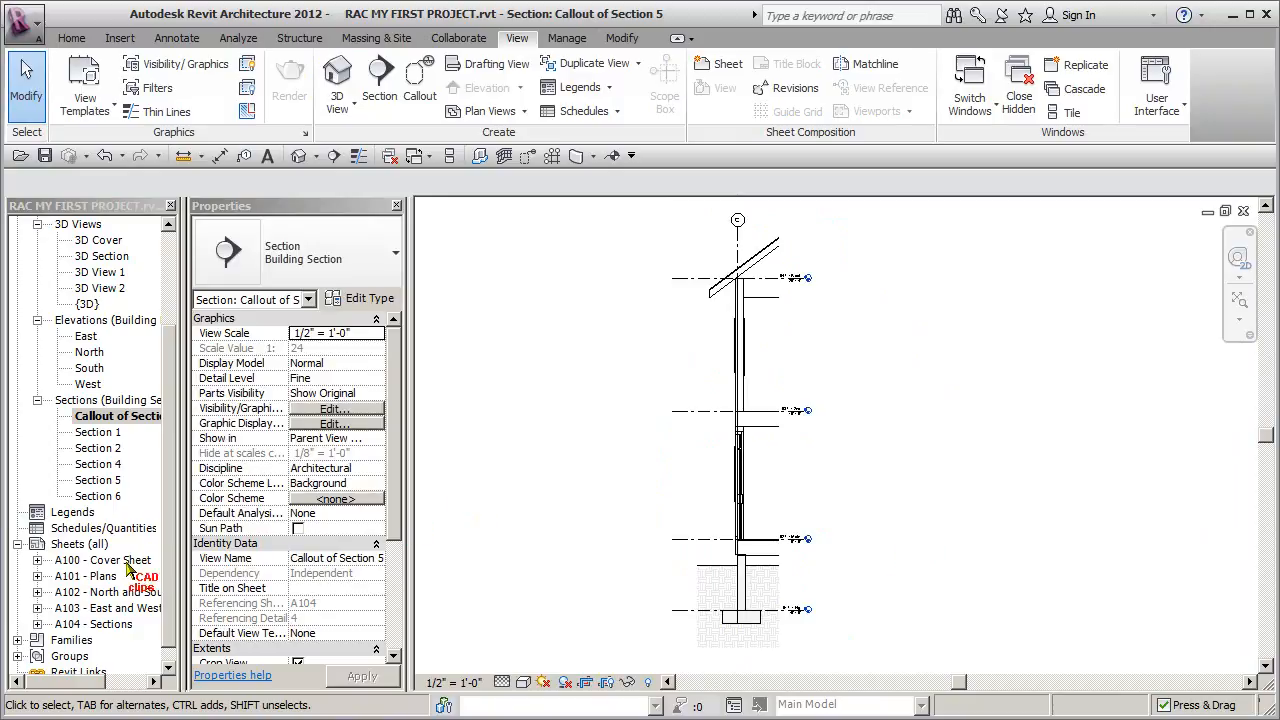
- Place the Callout of Section 5 view on sheet A104 between the Section 5 viewport and the title block
double_click(95, 624)
drag(145, 424, 952, 362)
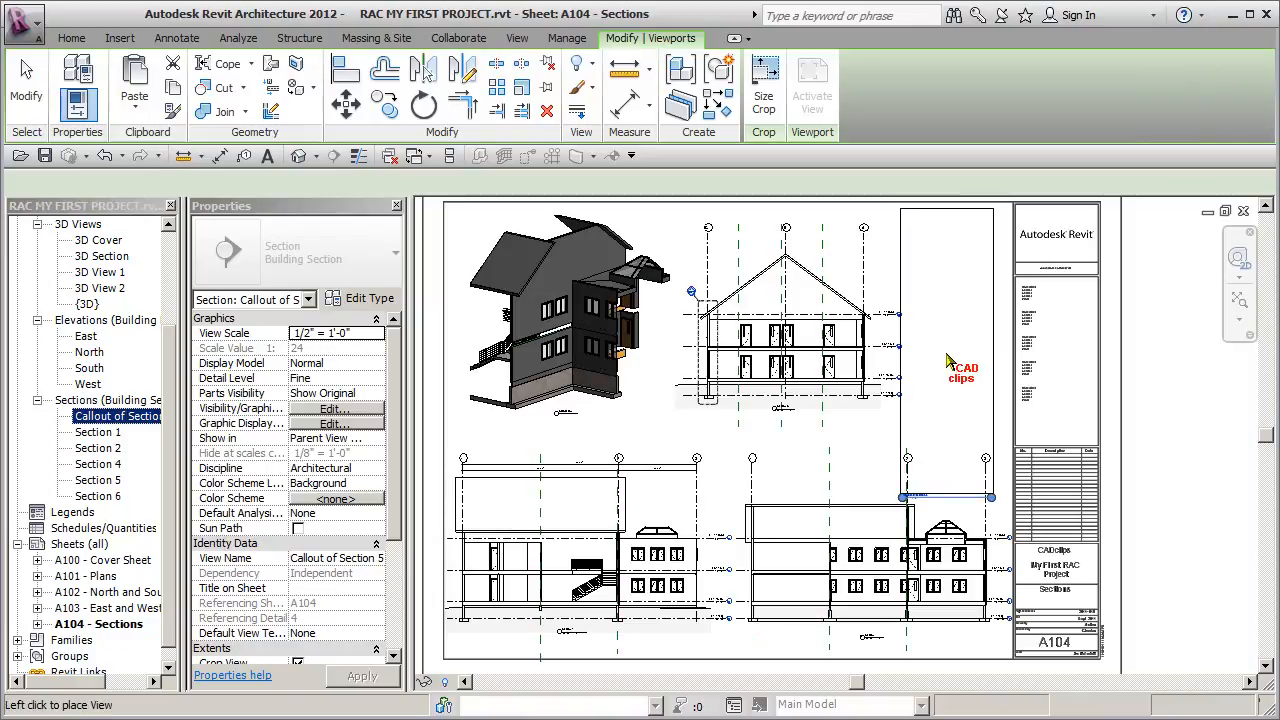
click(942, 357)
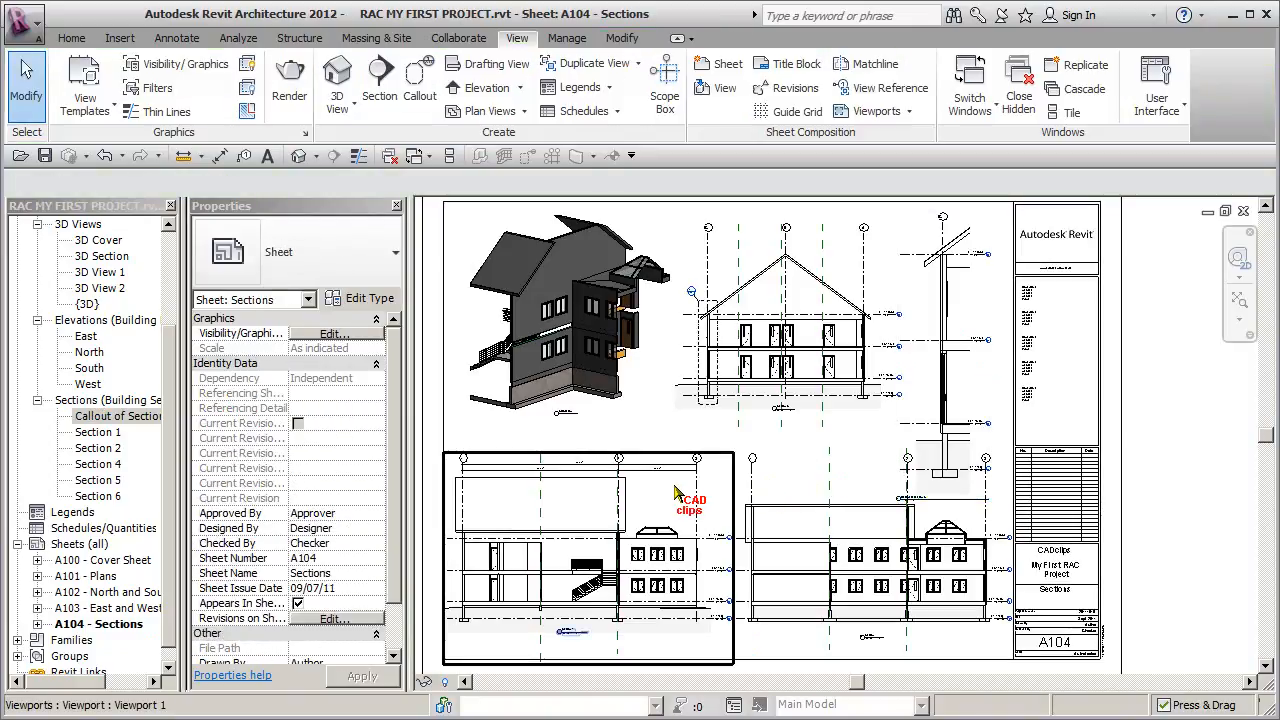
- Move the Section 5 viewport slightly down and left, away from the wall section
click(828, 372)
drag(828, 372, 826, 376)
click(1116, 441)
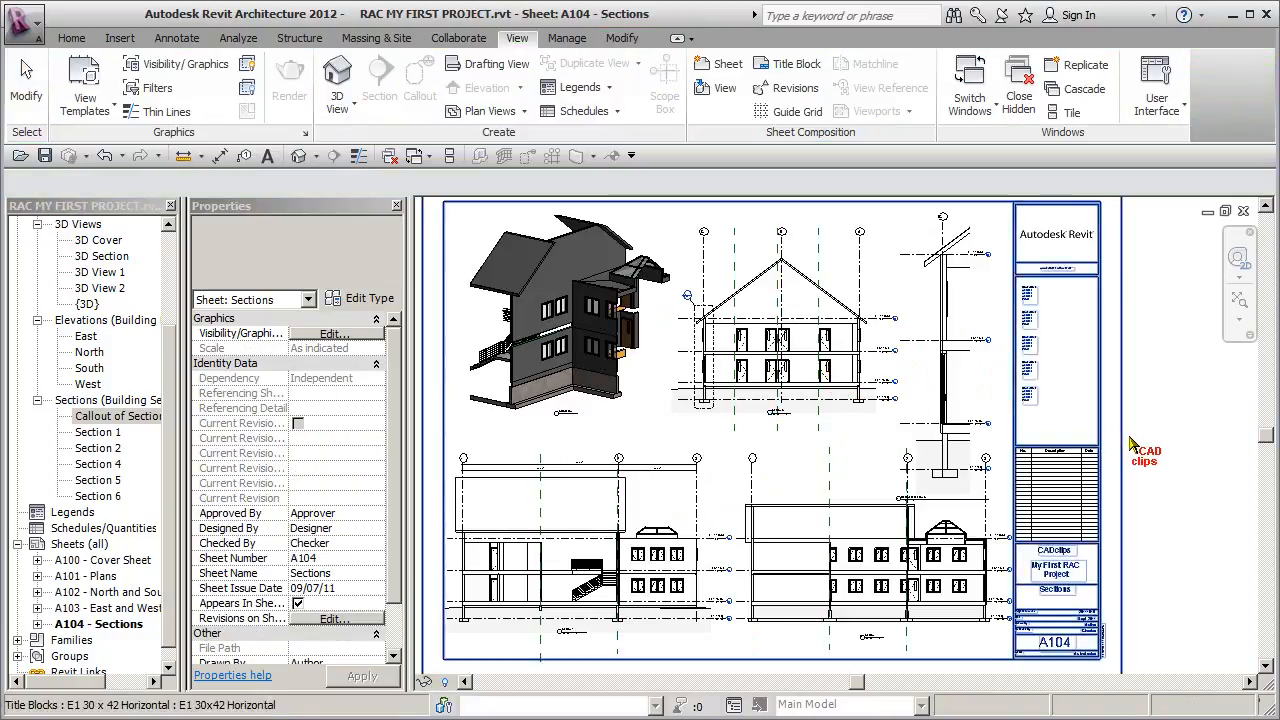
- In the Callout of Section 5 view, raise the crop region's bottom edge to just below the lowest floor, cutting off the foundation, and hide the crop region
click(982, 360)
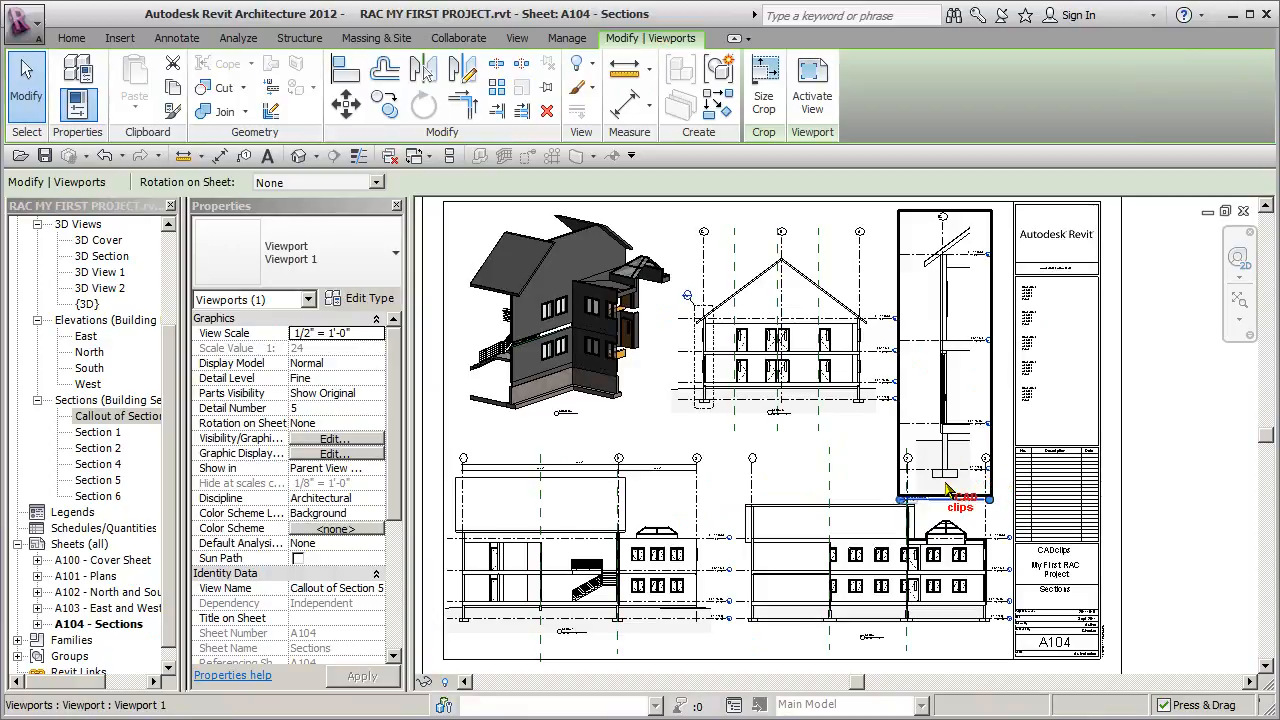
click(98, 418)
double_click(96, 418)
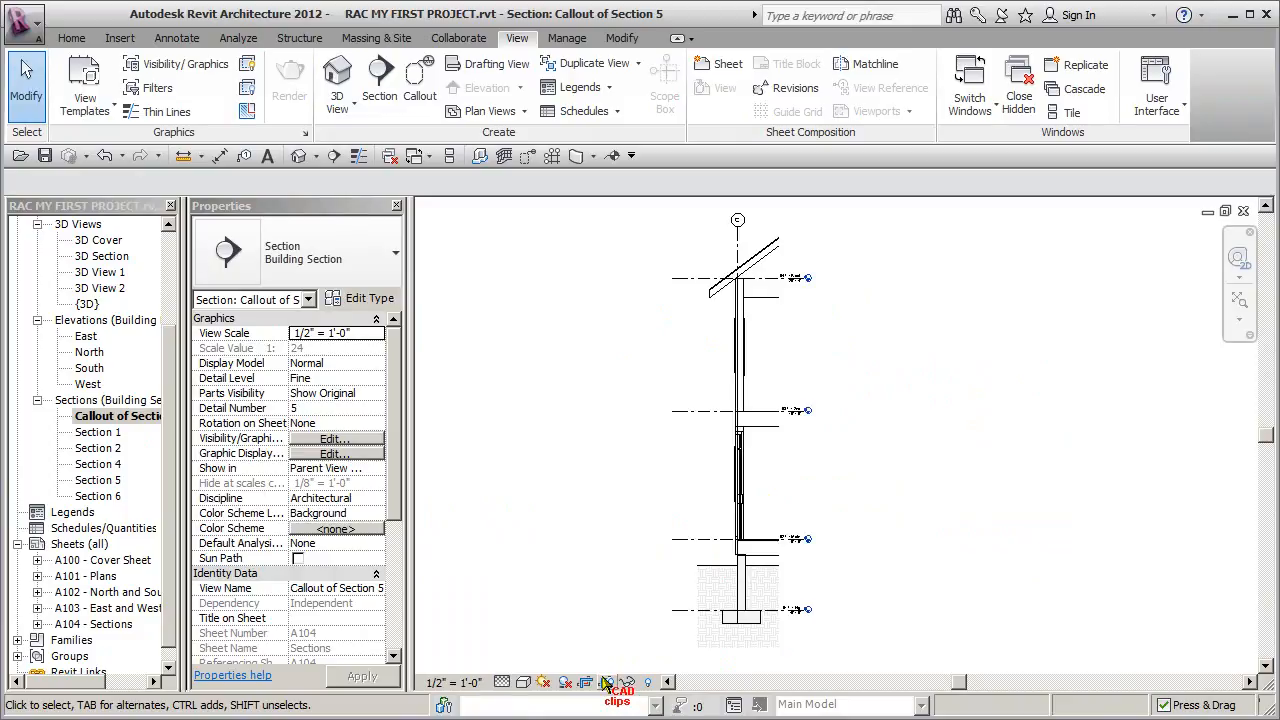
click(738, 647)
drag(738, 647, 735, 566)
click(879, 561)
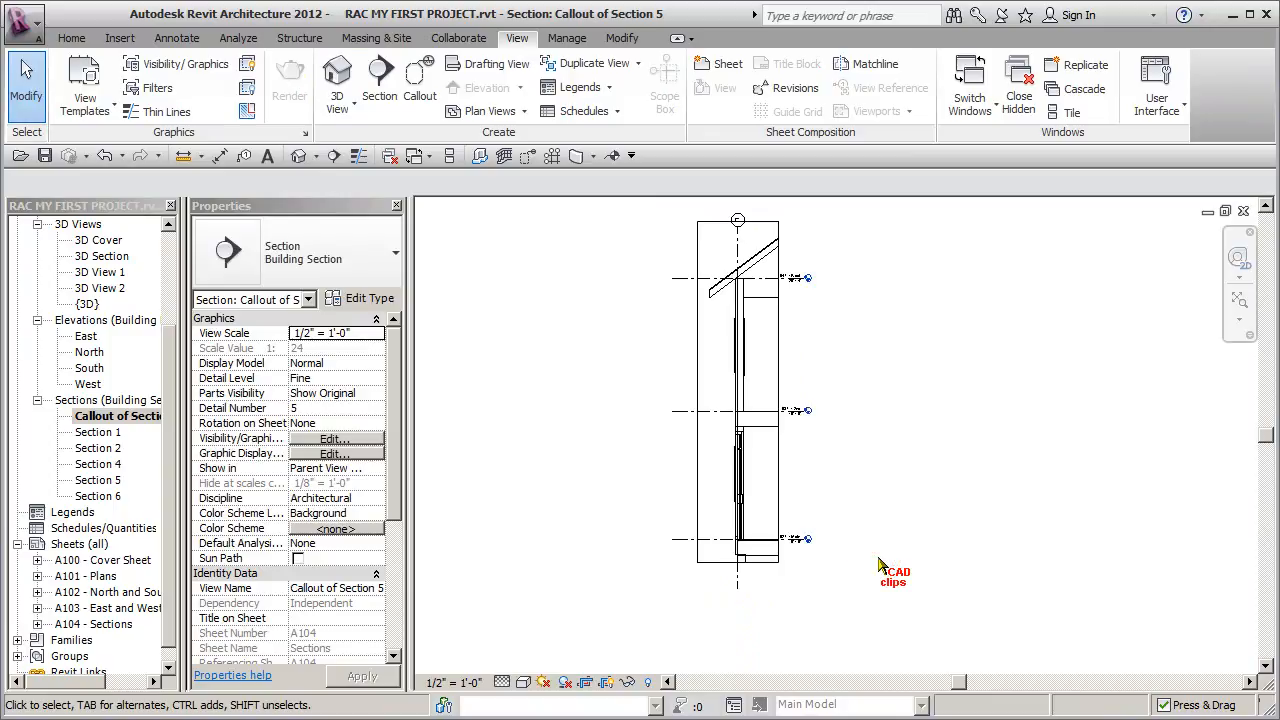
click(607, 682)
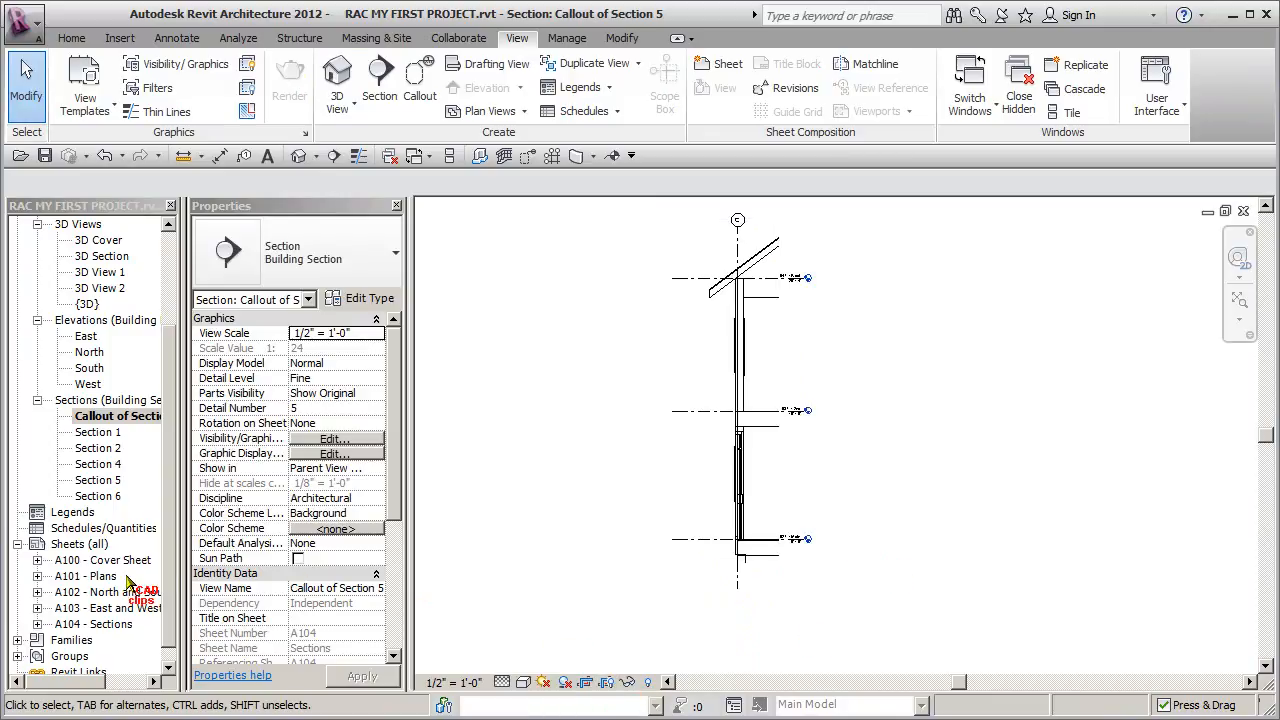
- On sheet A104, shorten the wall section viewport's title line and move the title up to directly beneath the wall section
double_click(98, 624)
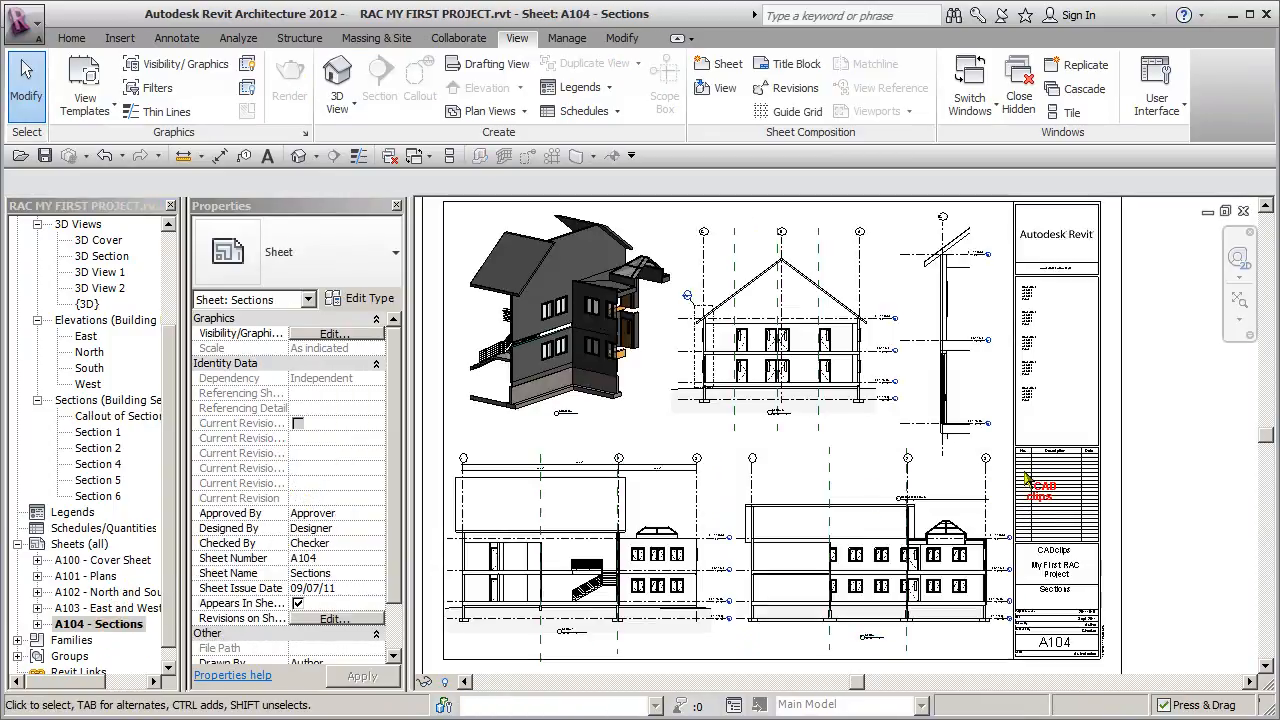
click(962, 374)
click(1161, 395)
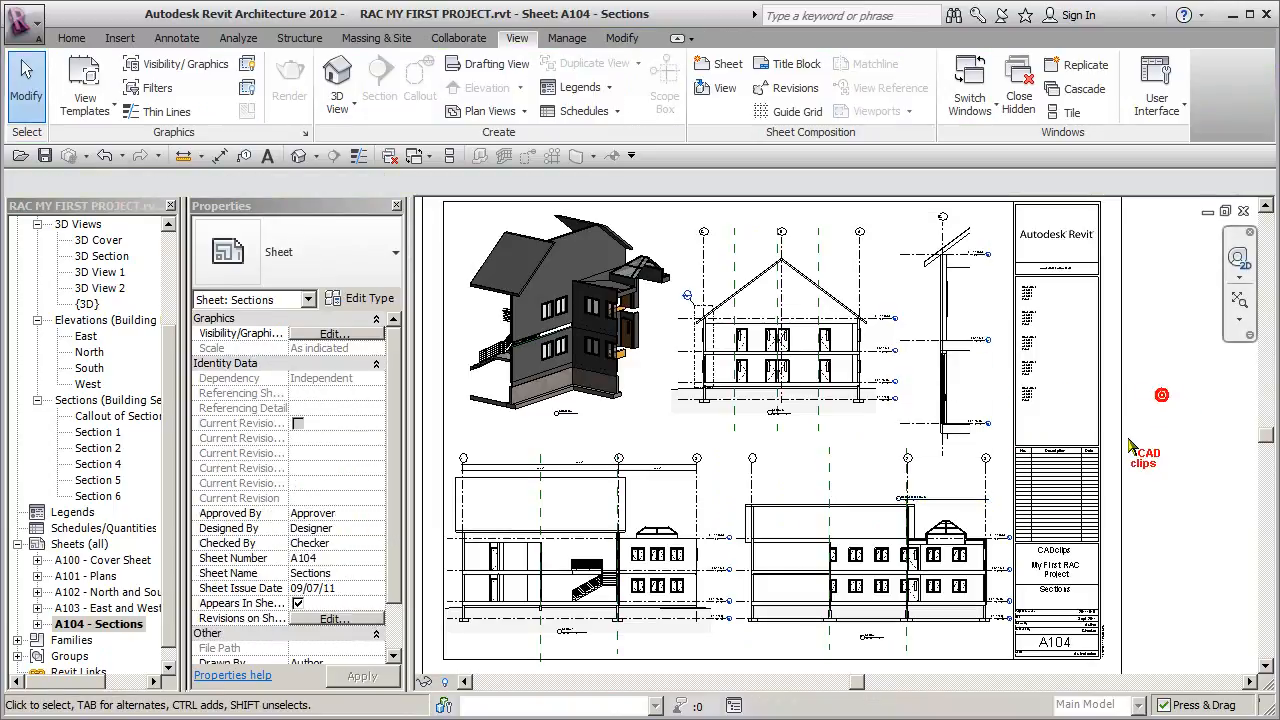
click(926, 387)
drag(989, 499, 945, 458)
click(996, 512)
click(1165, 468)
scroll(1165, 468, down, 3)
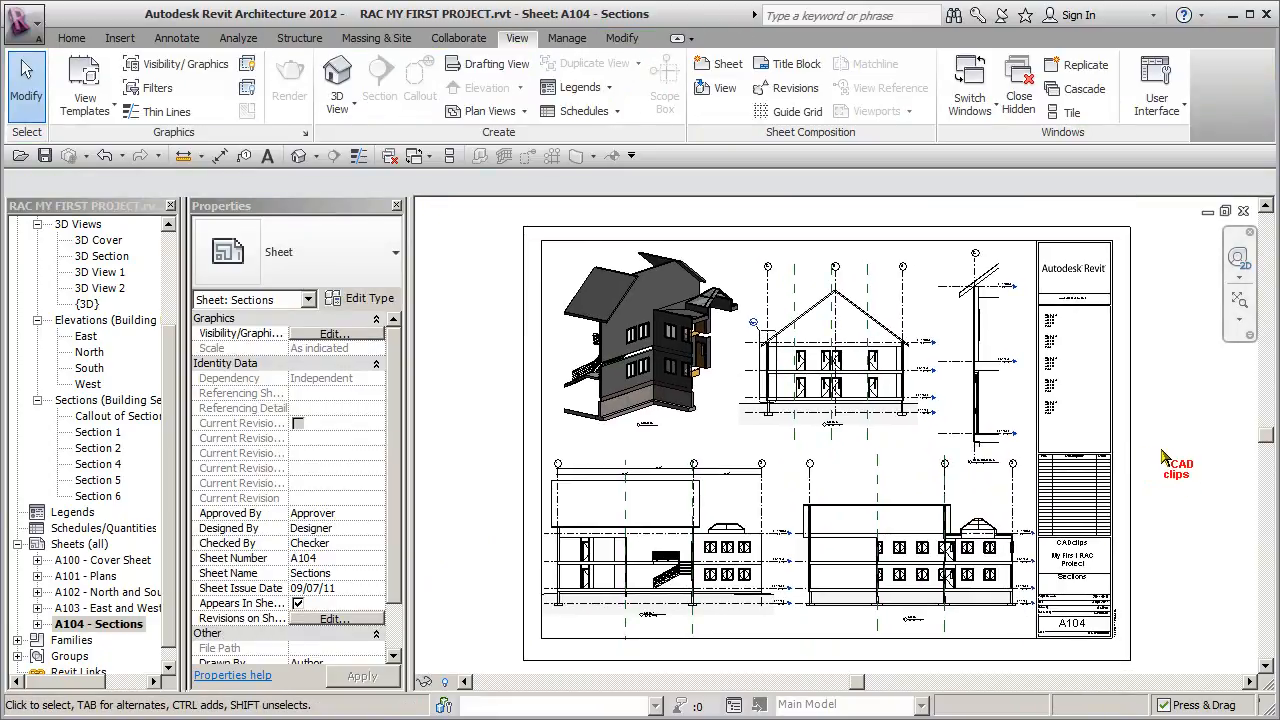
middle_drag(1172, 461, 1172, 451)
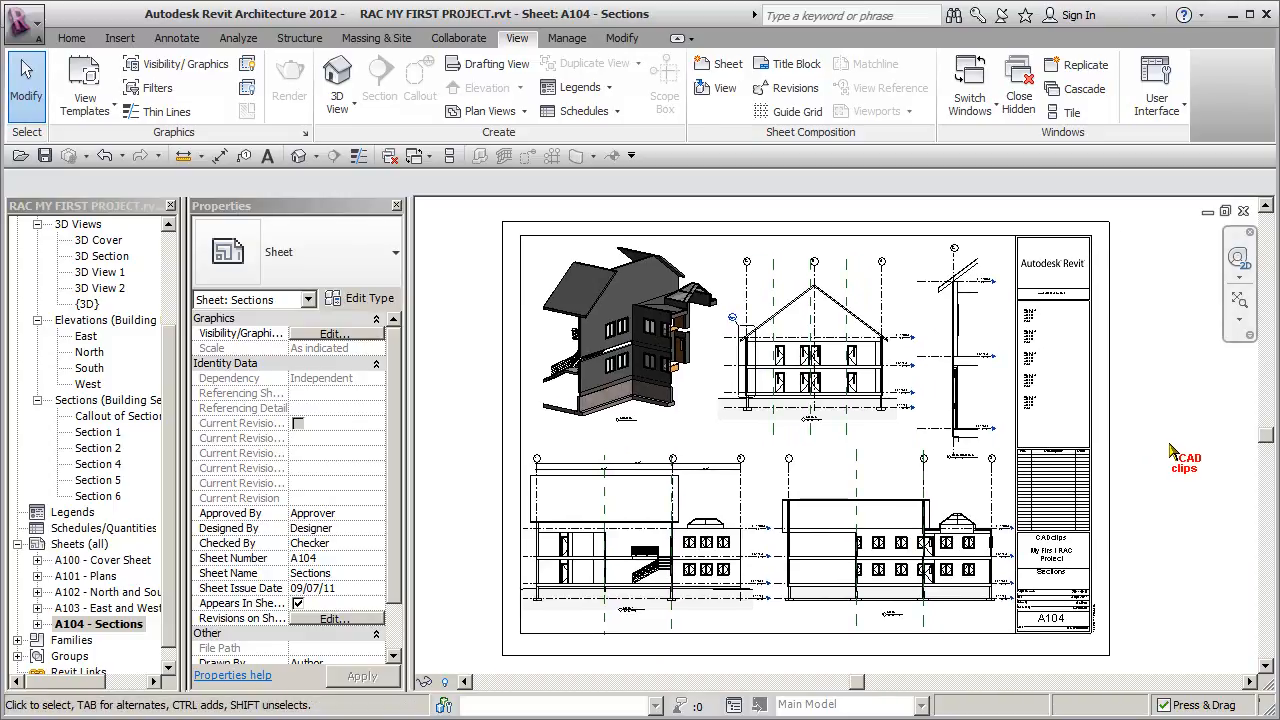